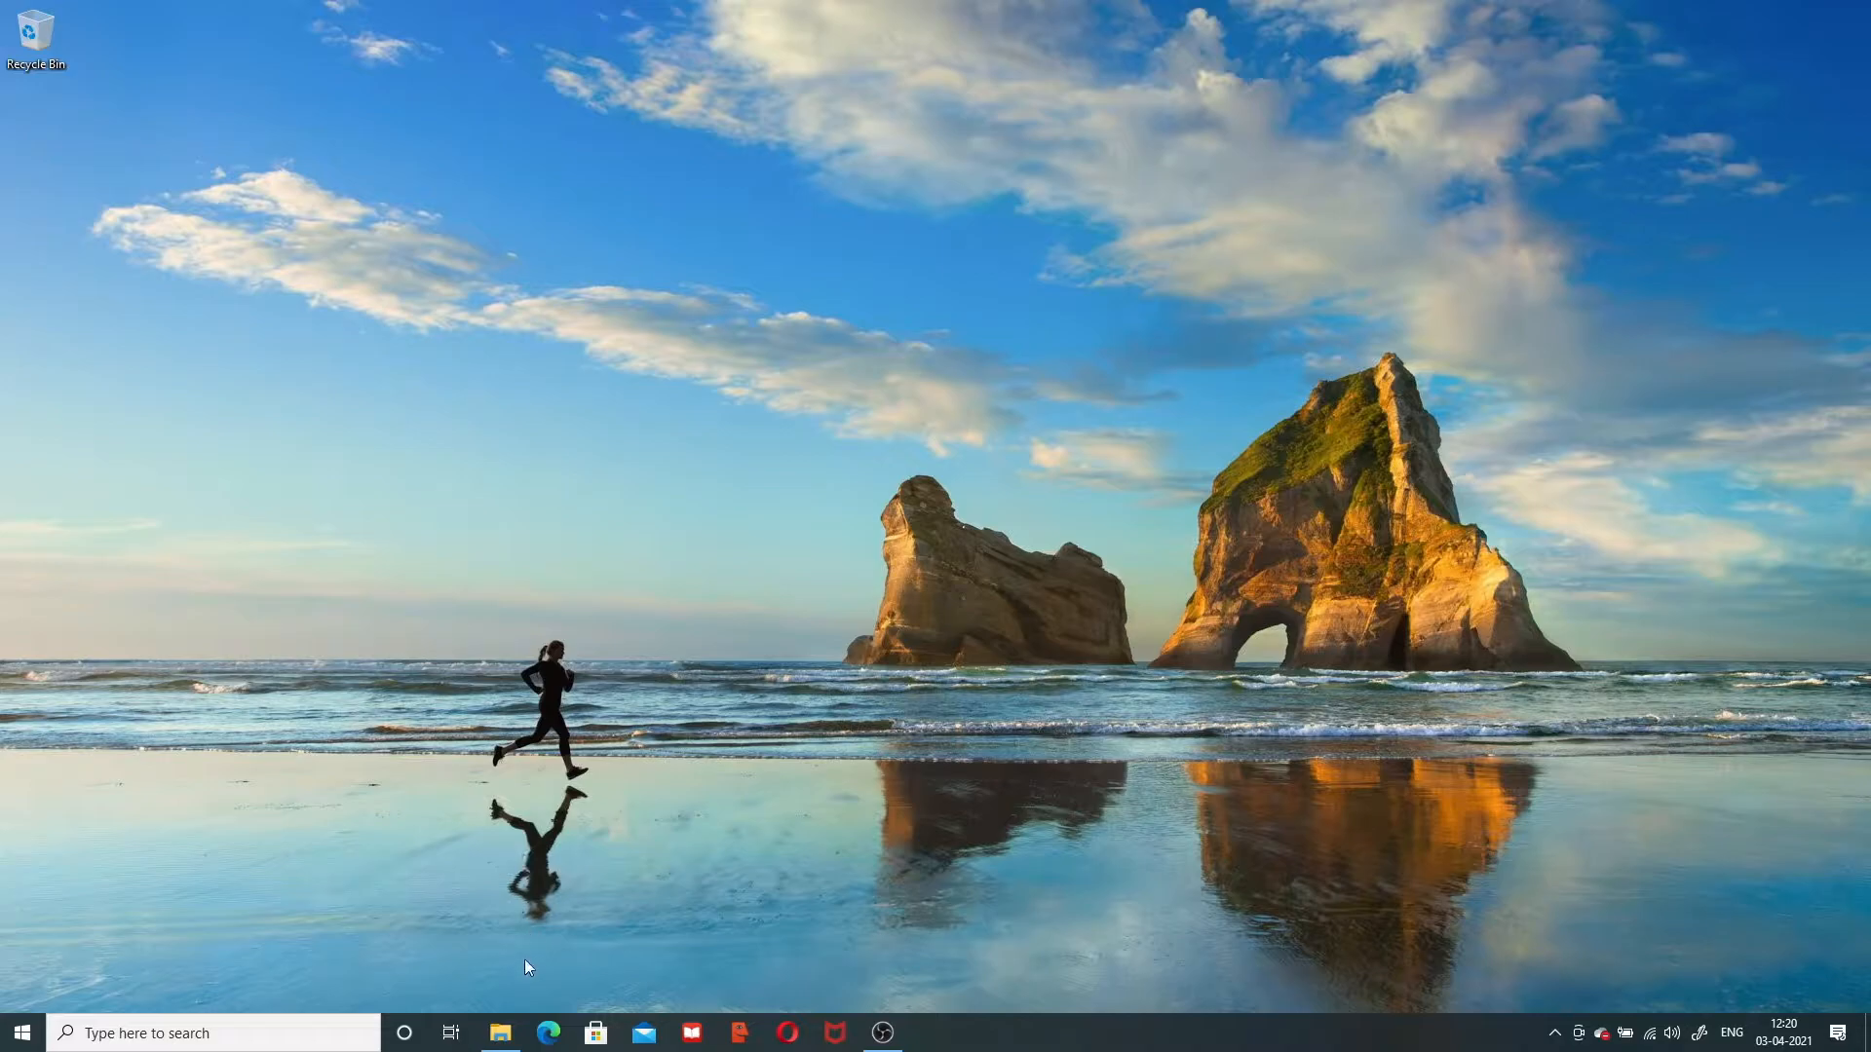
Step: Browse to the account's profile folder under C:\Users in File Explorer and check its folder list for .android
{"action": "left_click", "coordinate": [501, 1035]}
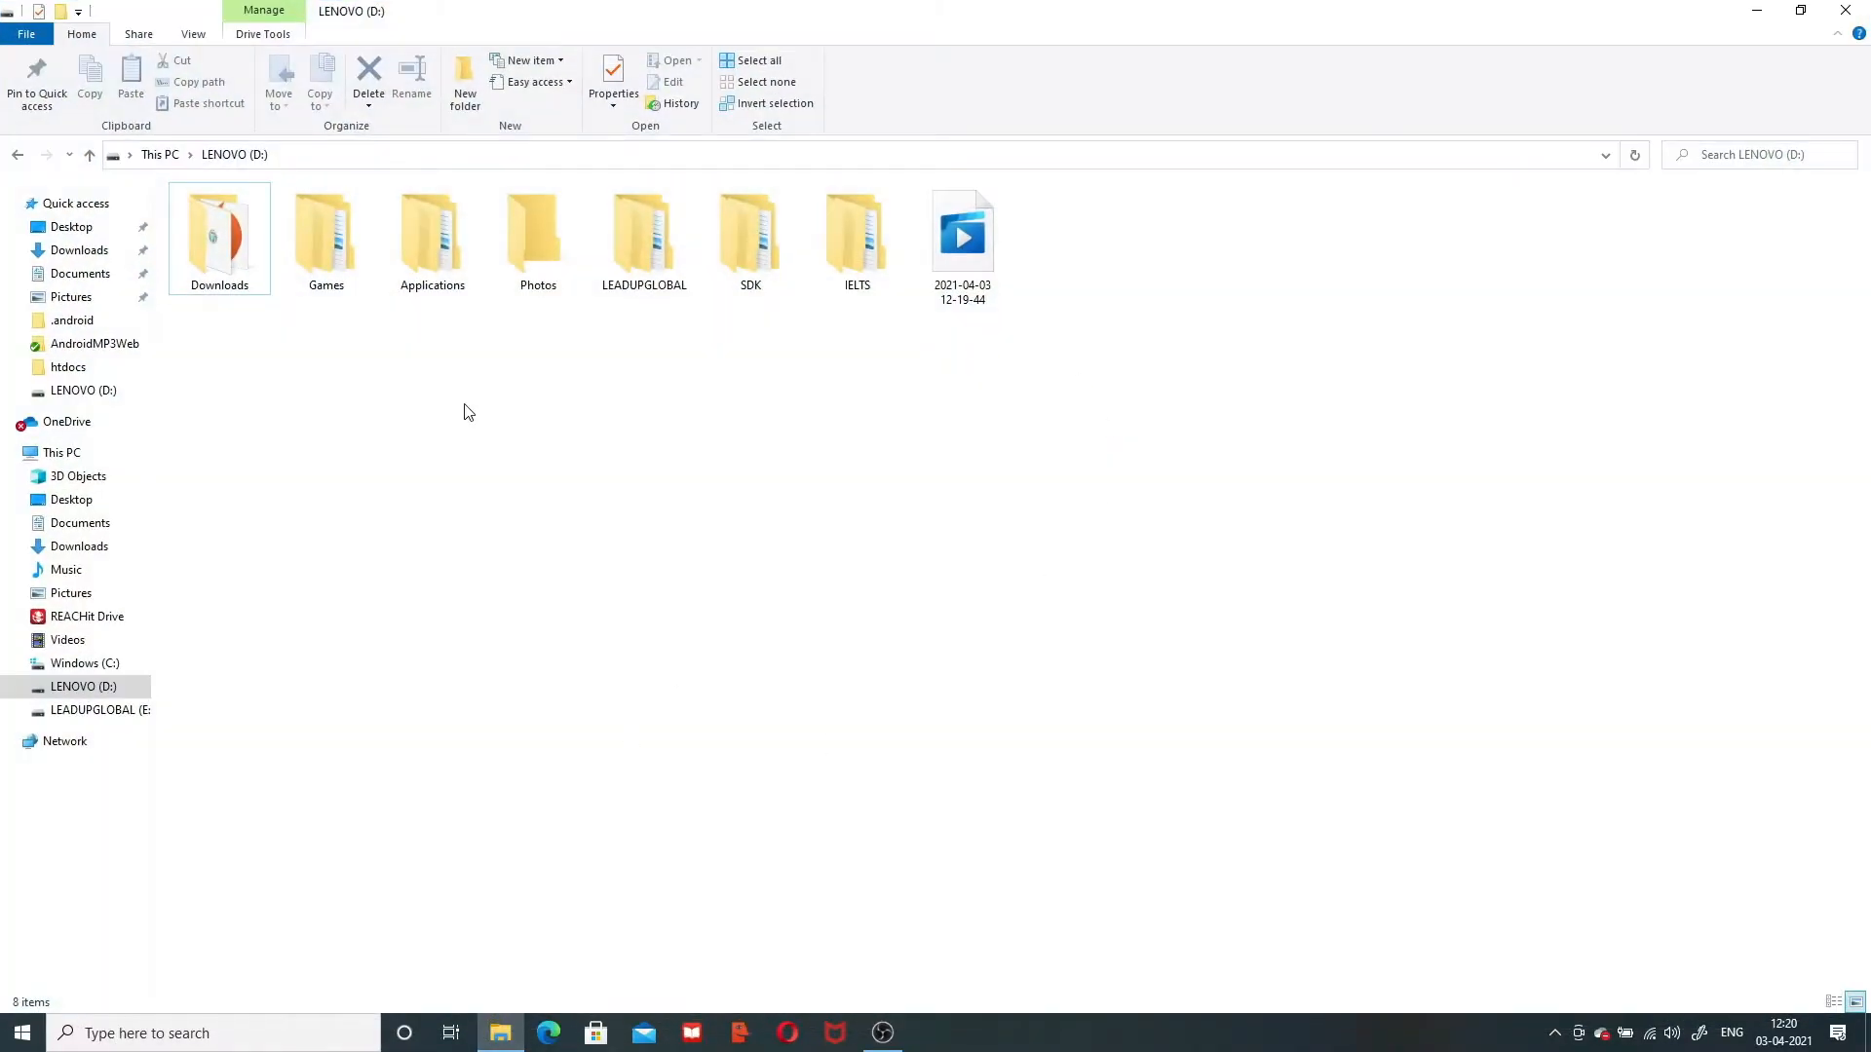
{"action": "left_click", "coordinate": [109, 454]}
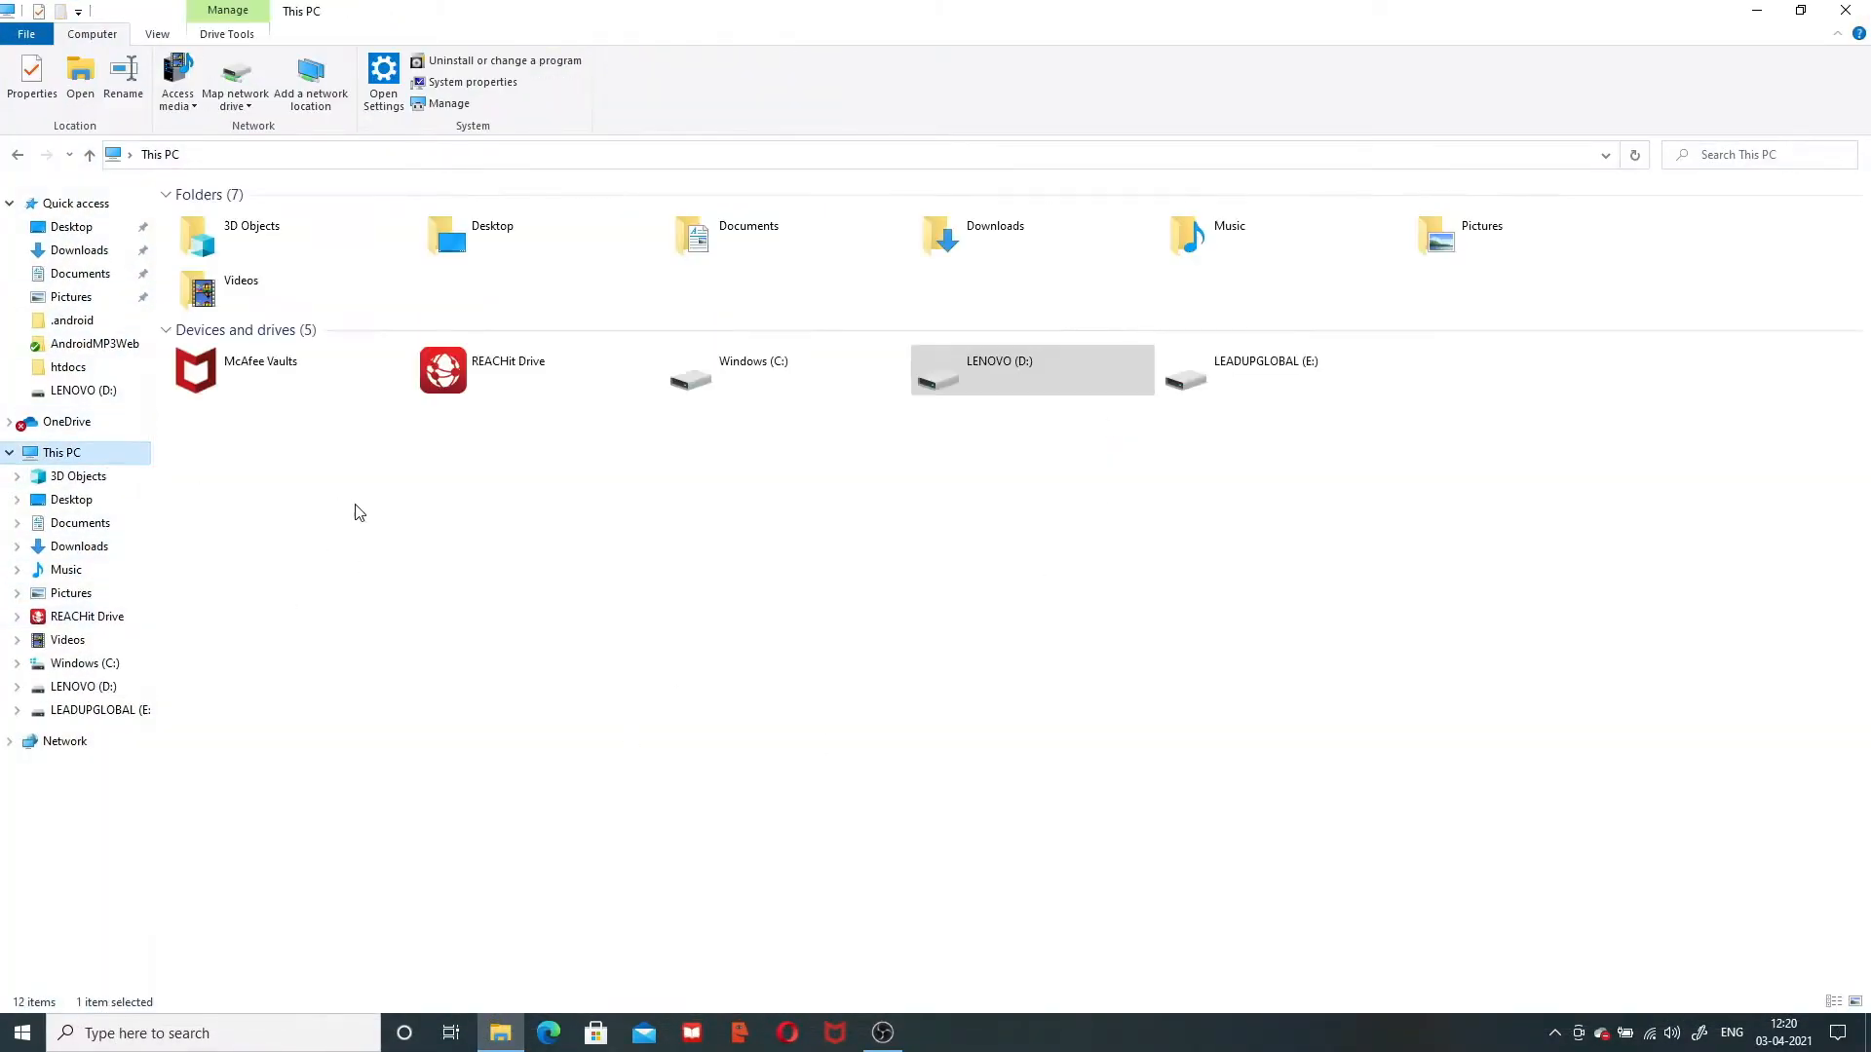
{"action": "double_click", "coordinate": [784, 395]}
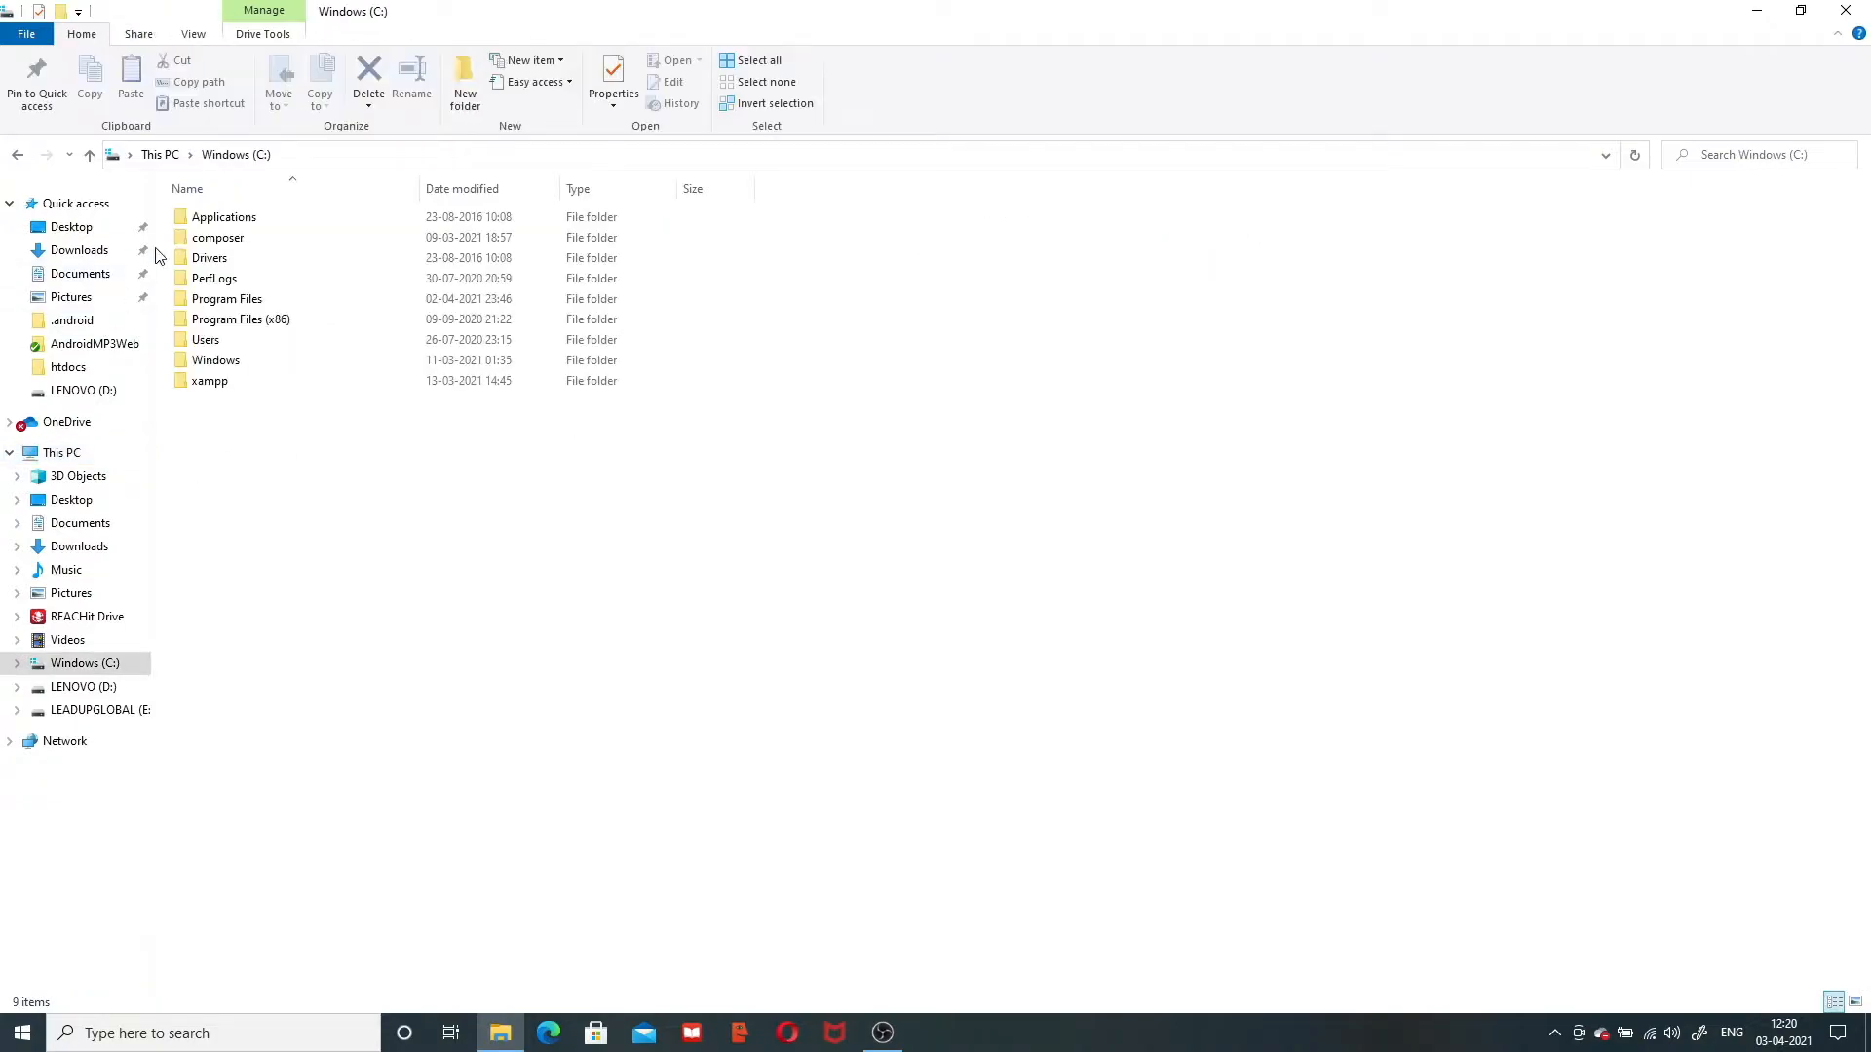
{"action": "double_click", "coordinate": [210, 341]}
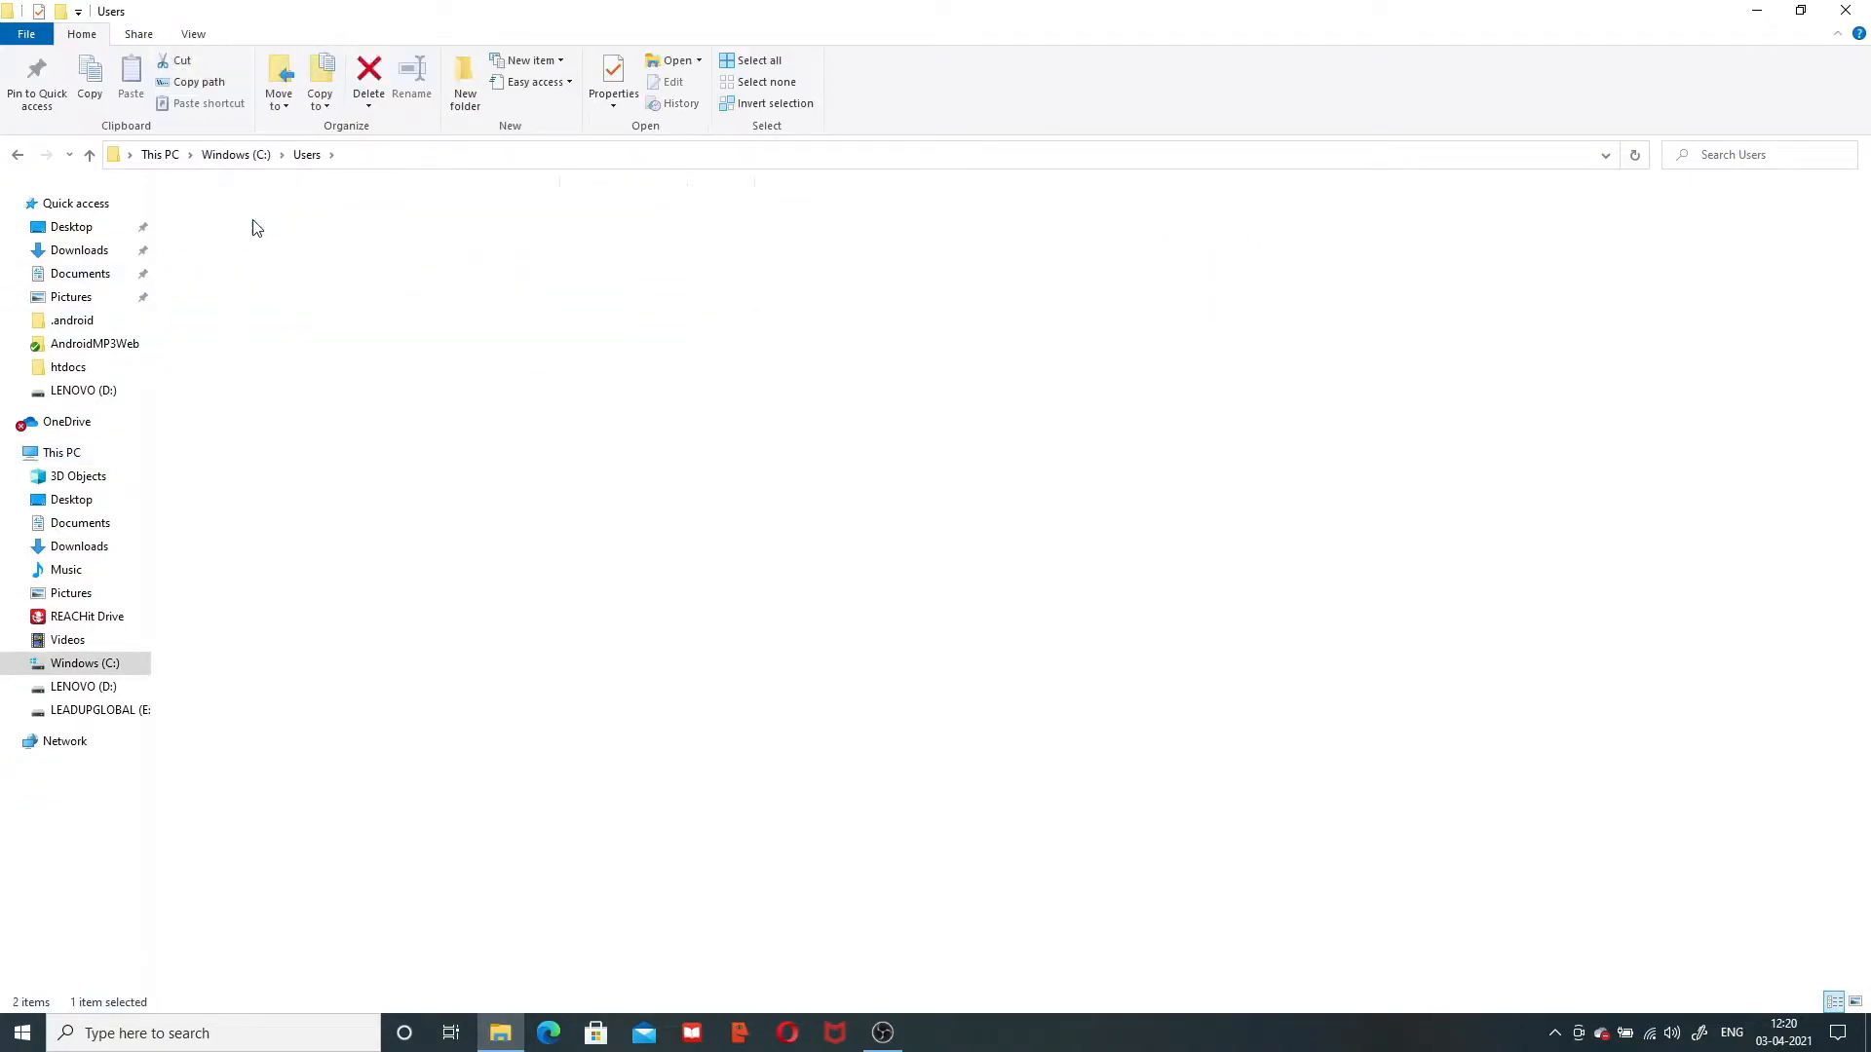
{"action": "double_click", "coordinate": [256, 227]}
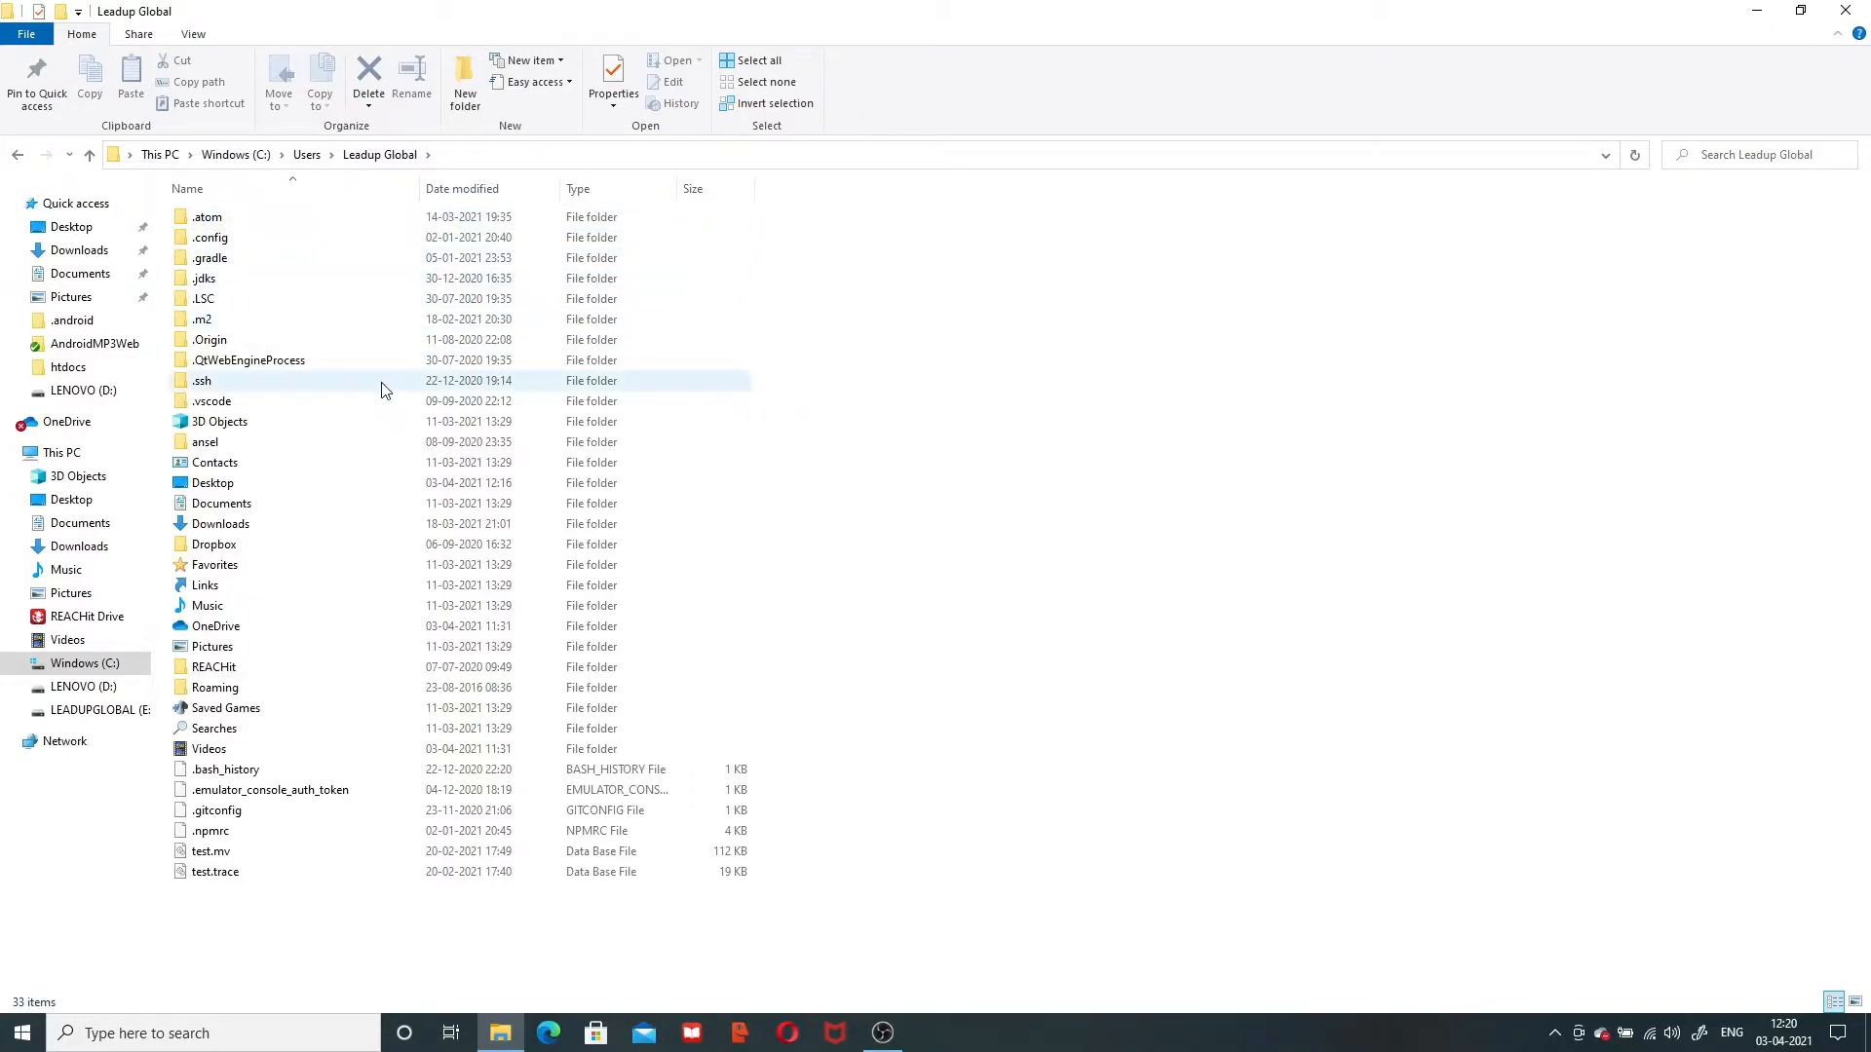
{"action": "left_click", "coordinate": [297, 278]}
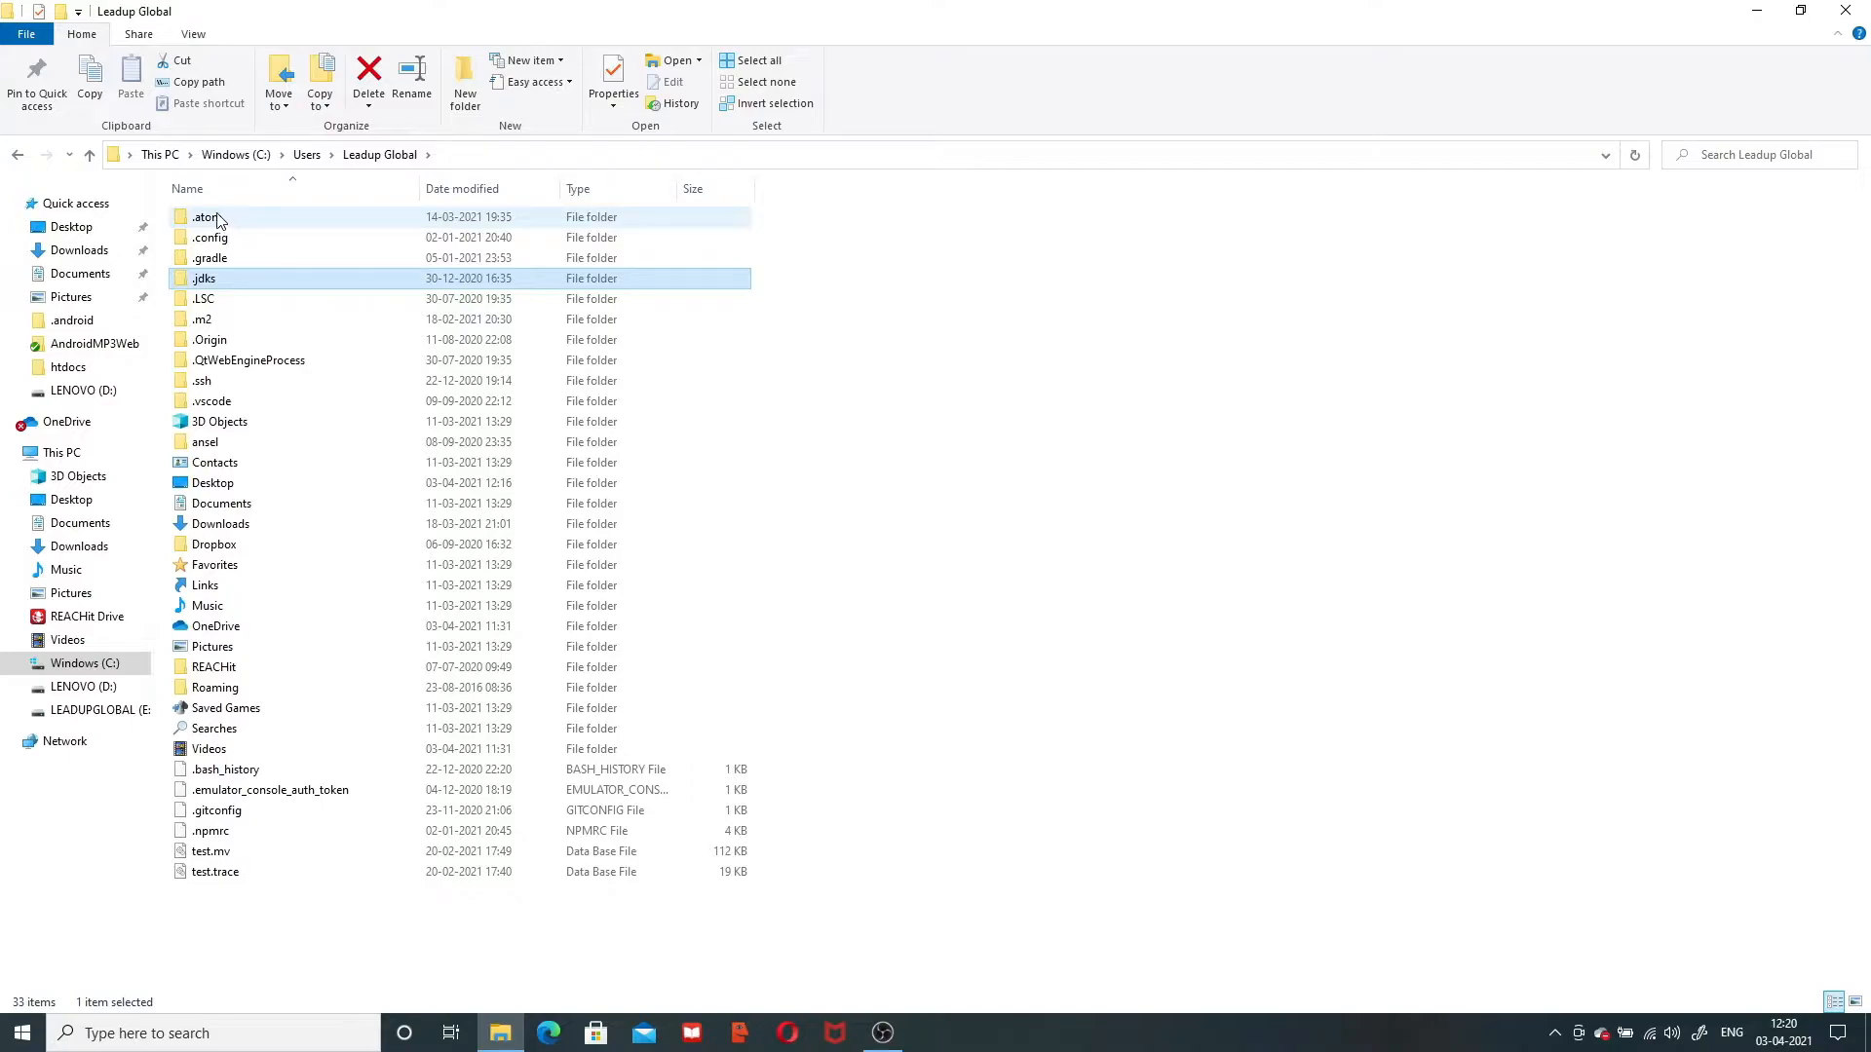
{"action": "mouse_move", "coordinate": [226, 220]}
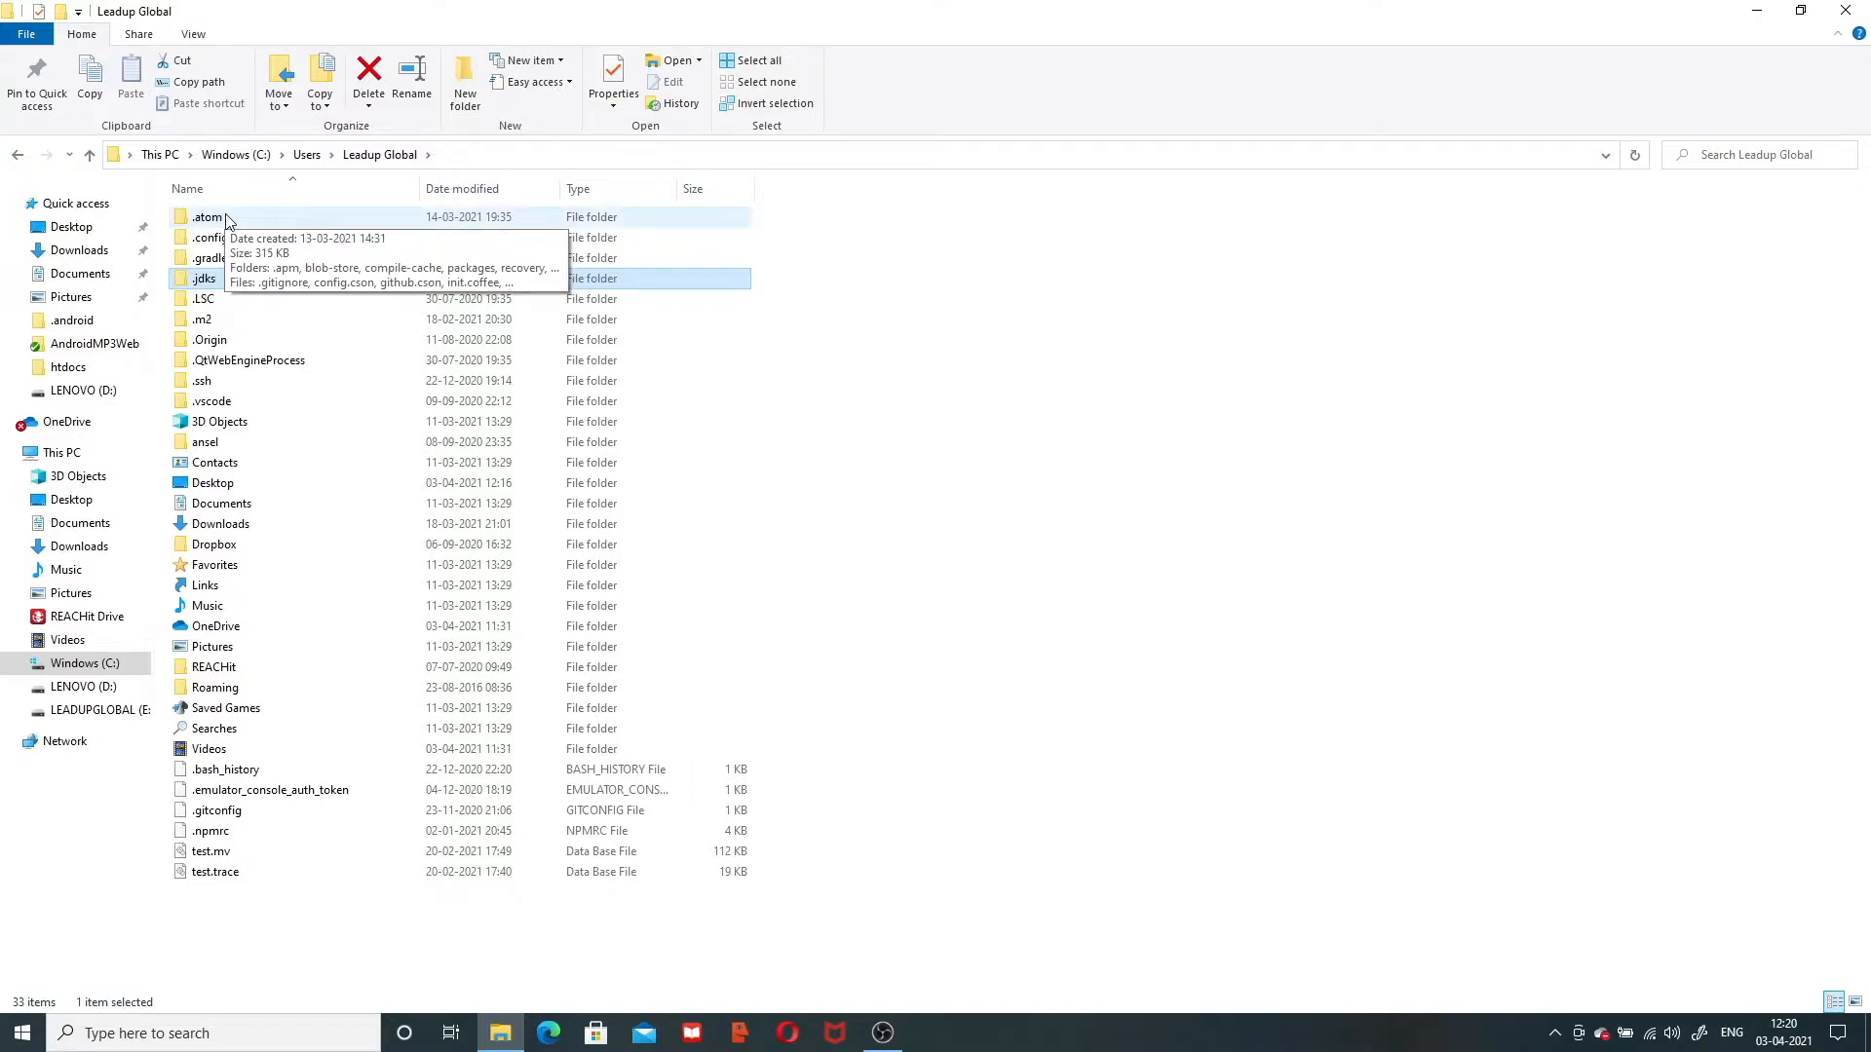
{"action": "key", "text": "super+d"}
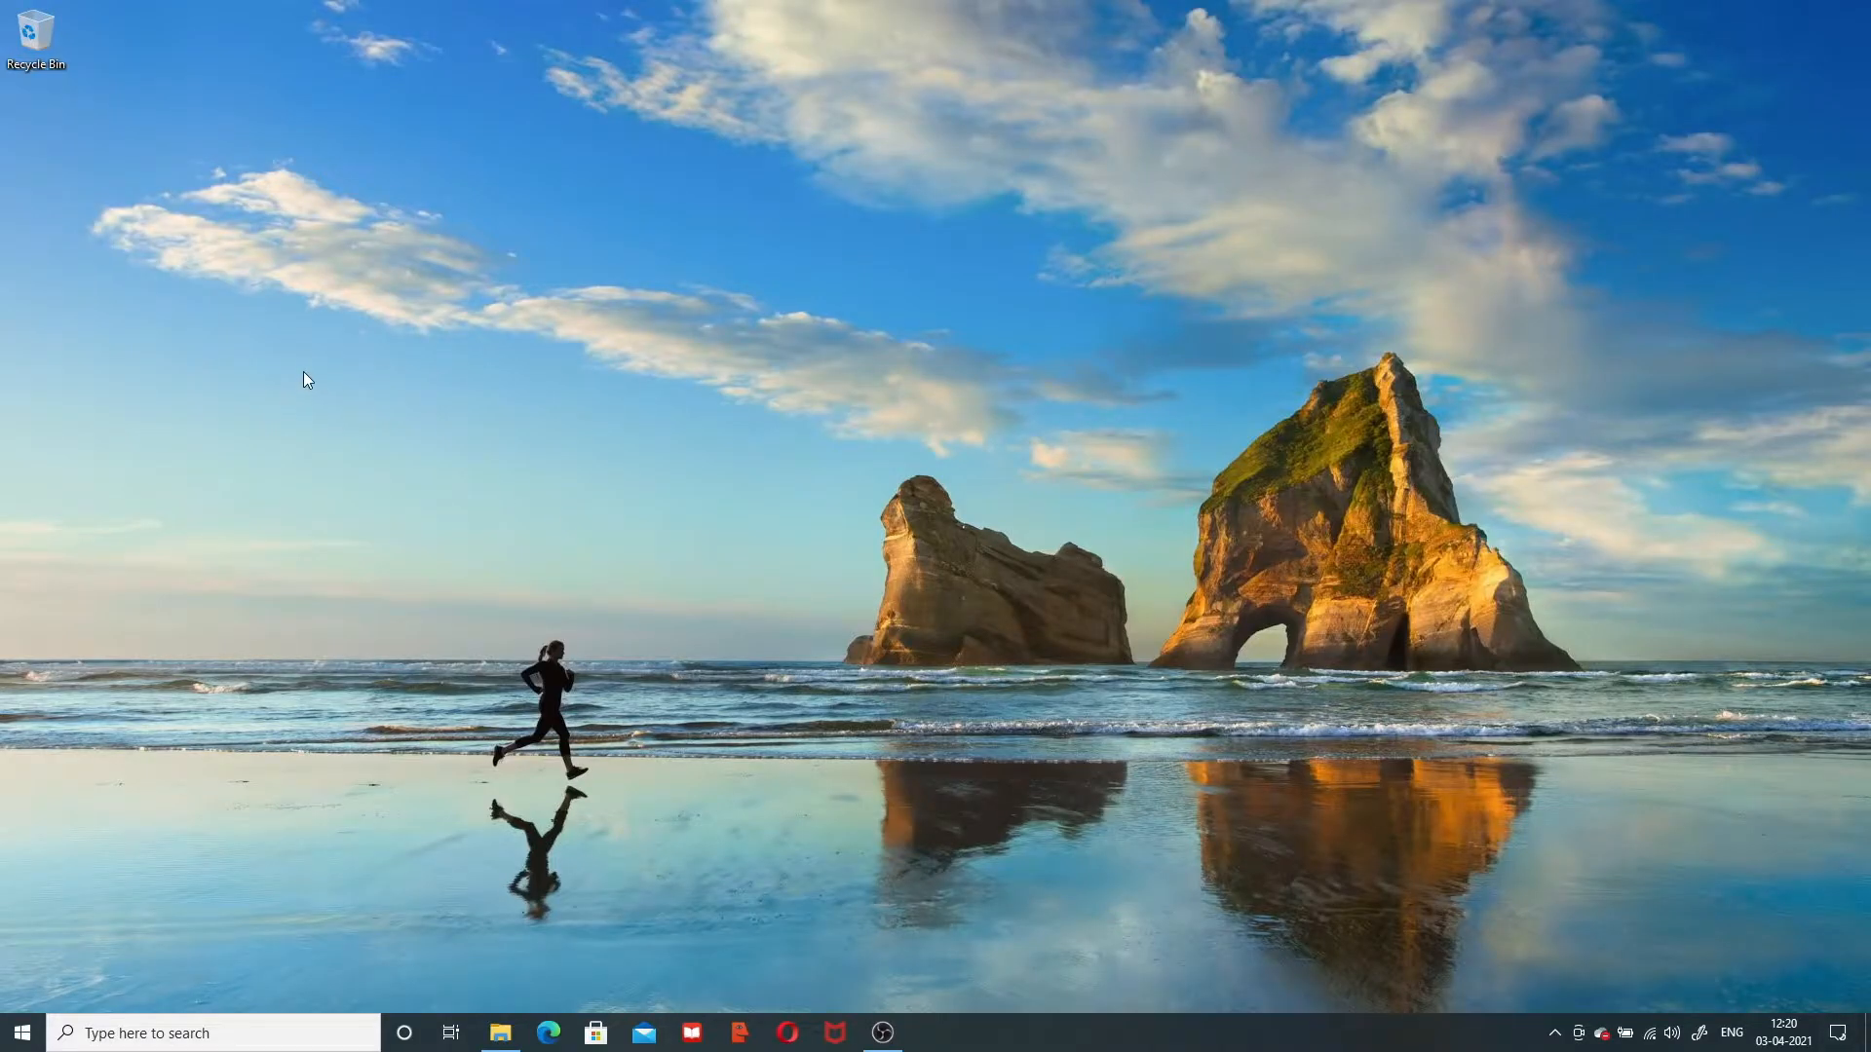
Step: Open the Environment Variables dialog from the advanced system settings of This PC
{"action": "left_click", "coordinate": [500, 1035]}
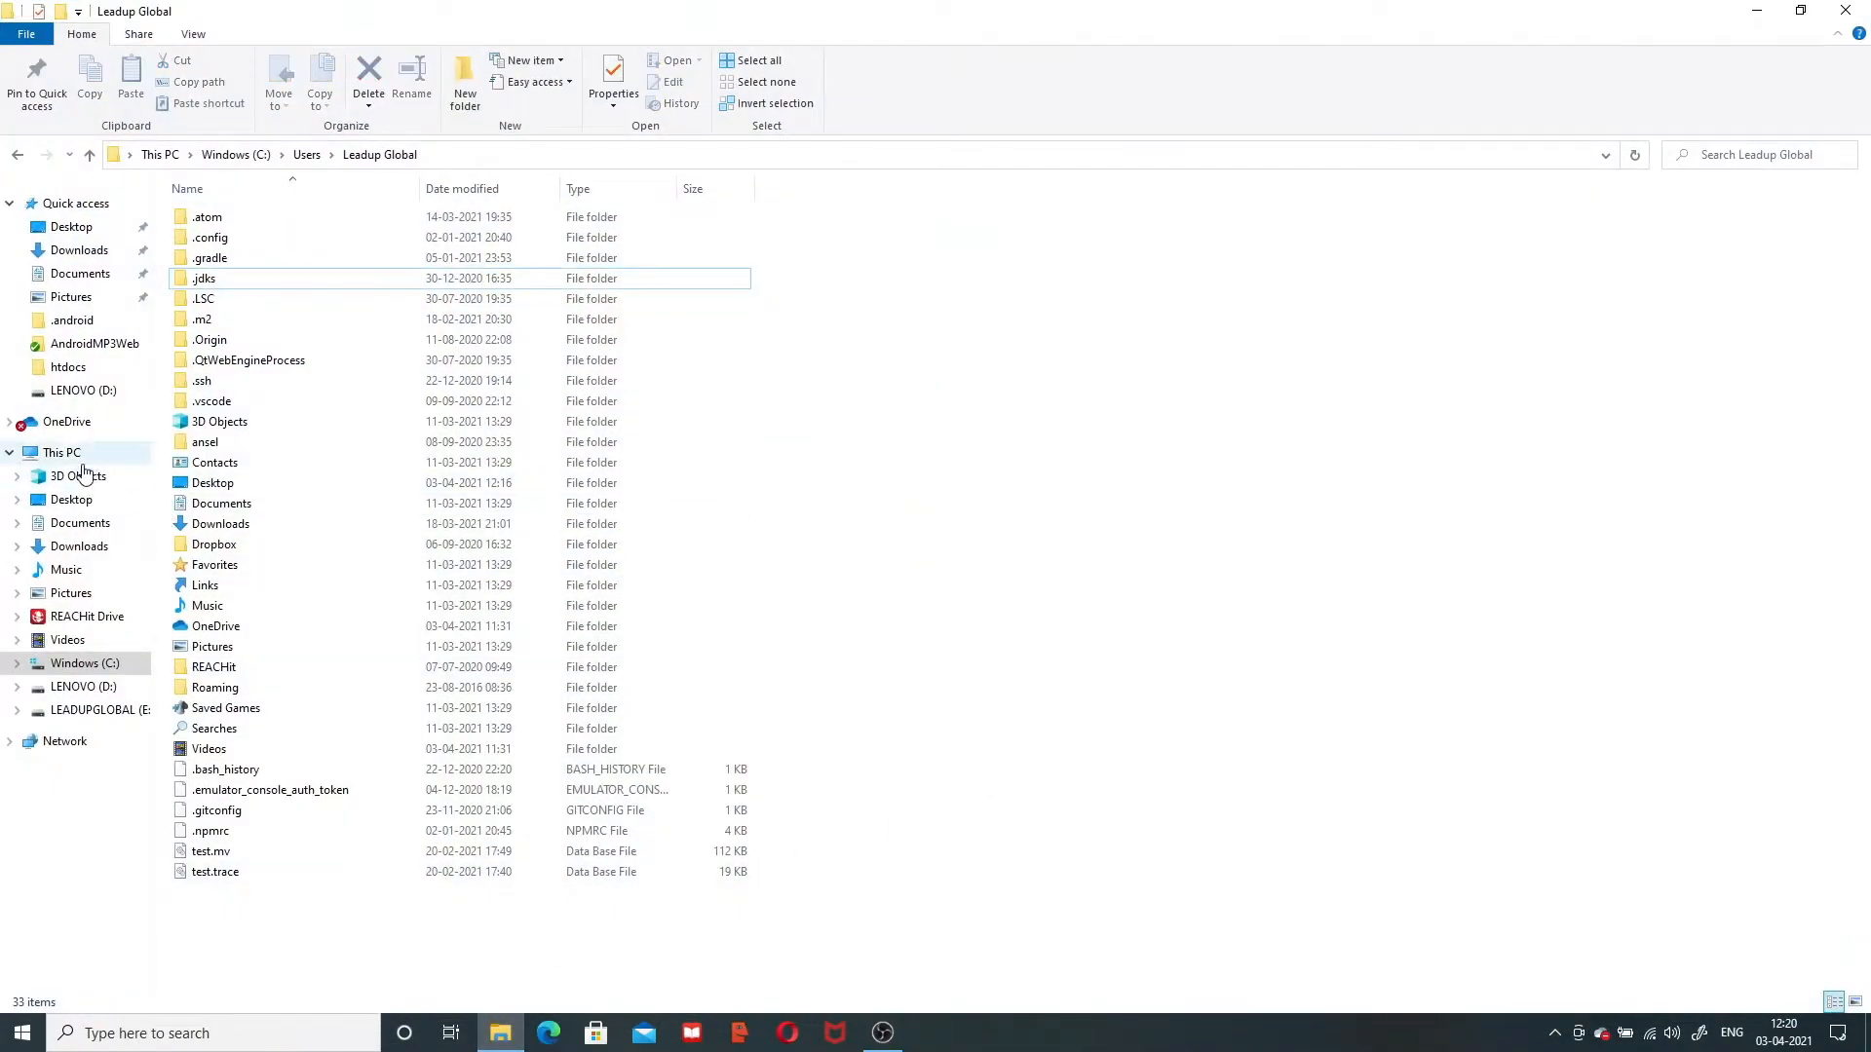
{"action": "right_click", "coordinate": [70, 455]}
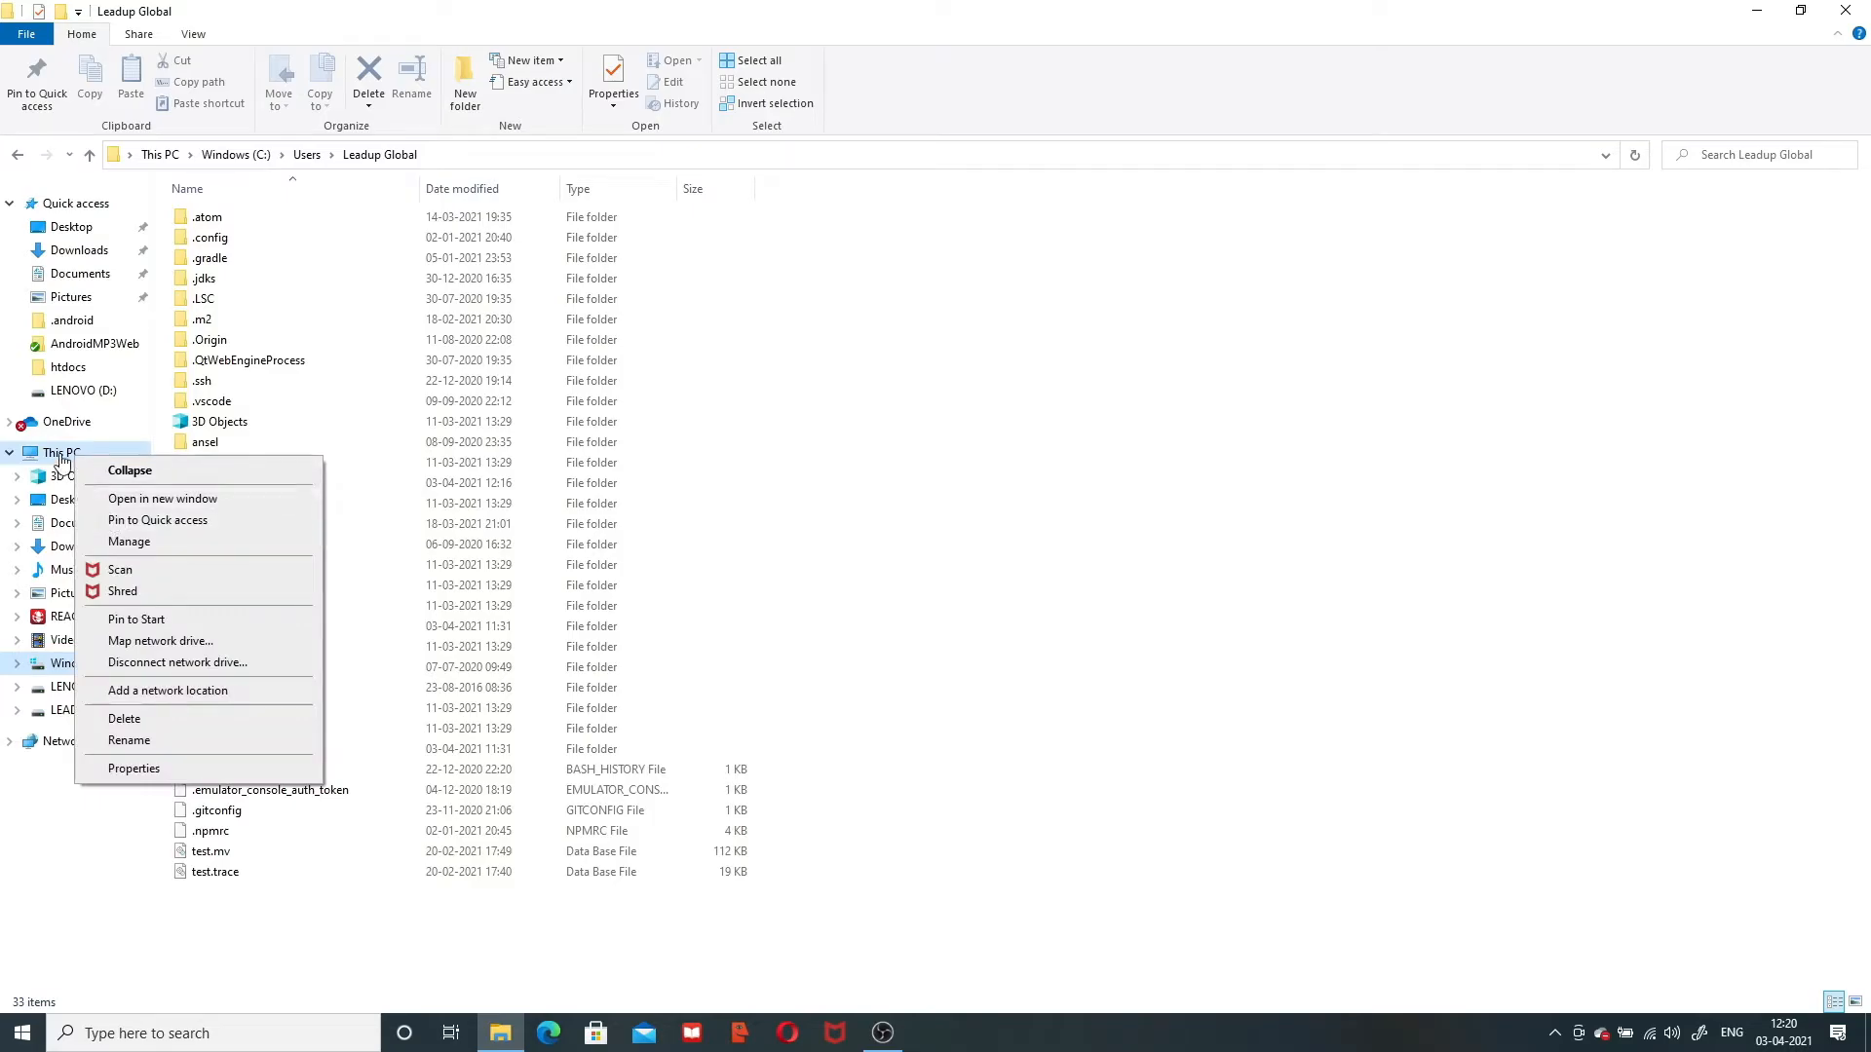
{"action": "left_click", "coordinate": [133, 769]}
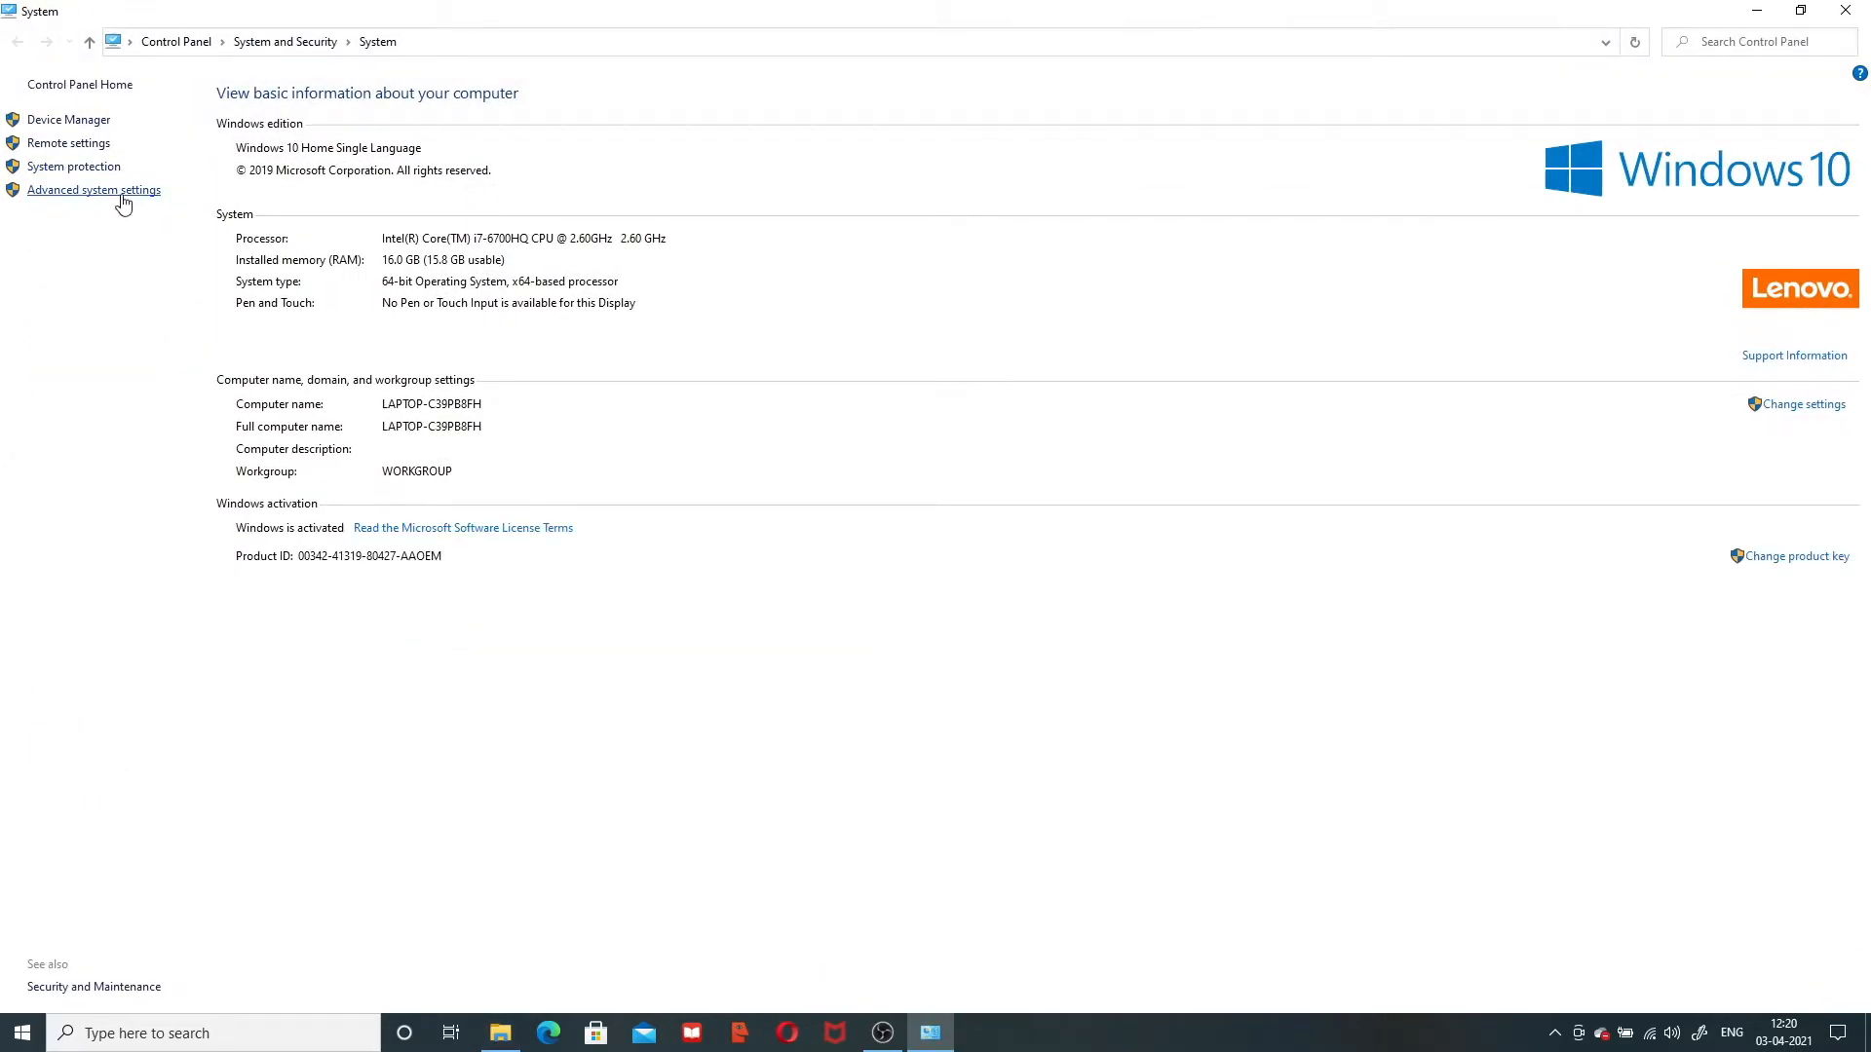
{"action": "left_click", "coordinate": [123, 192]}
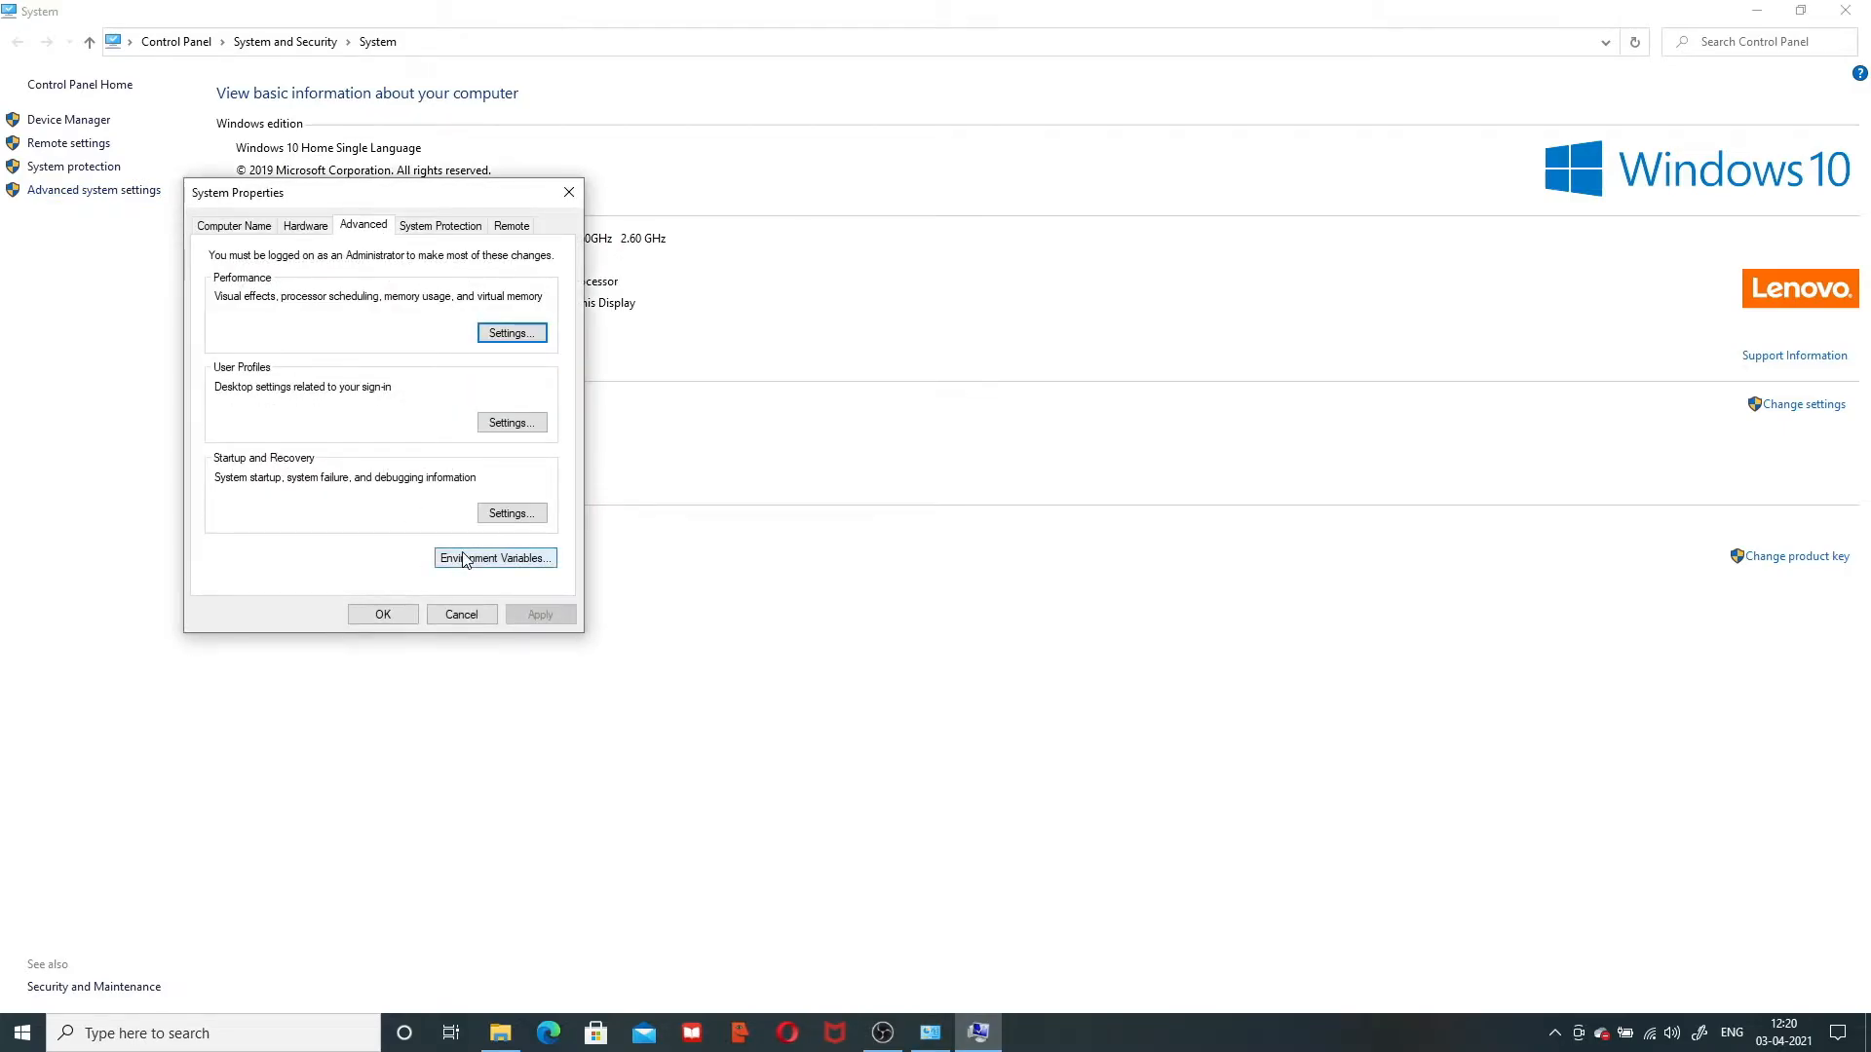
{"action": "left_click", "coordinate": [461, 560]}
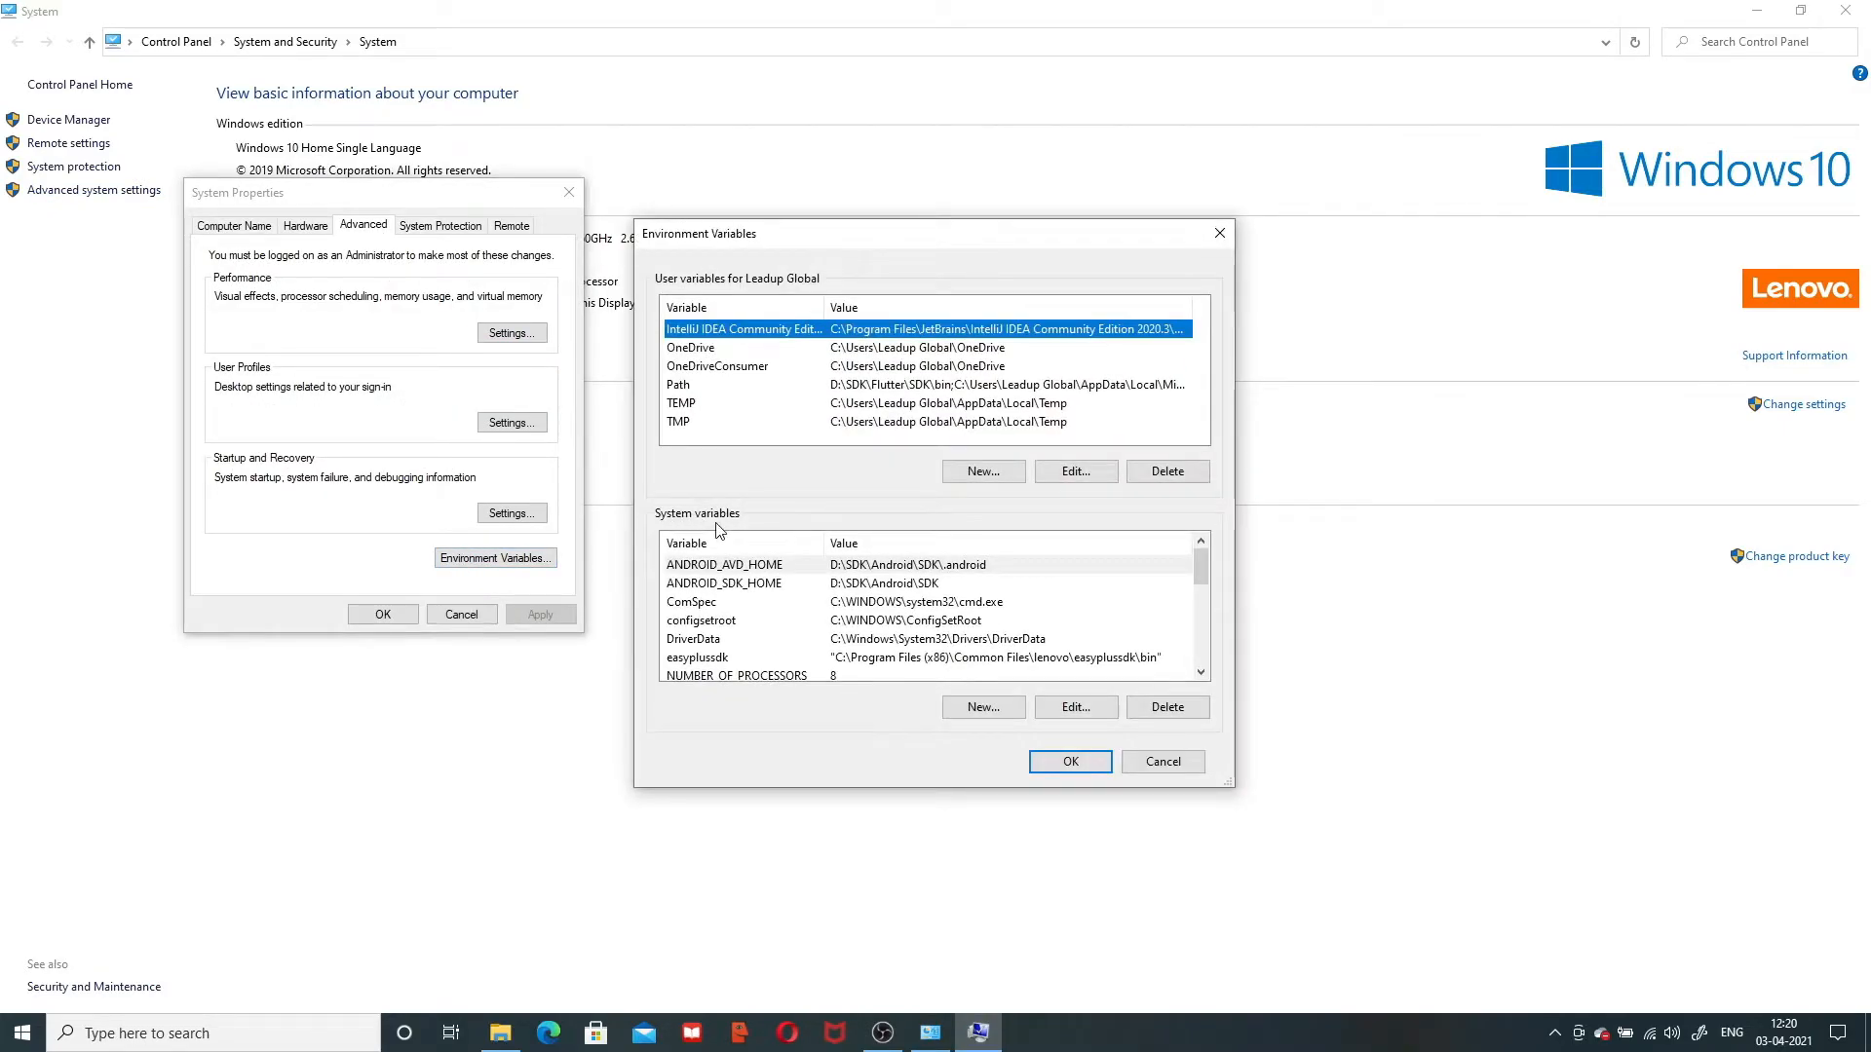
Step: Examine the ANDROID_AVD_HOME and ANDROID_SDK_HOME system variables and compare their paths
{"action": "left_click", "coordinate": [775, 572]}
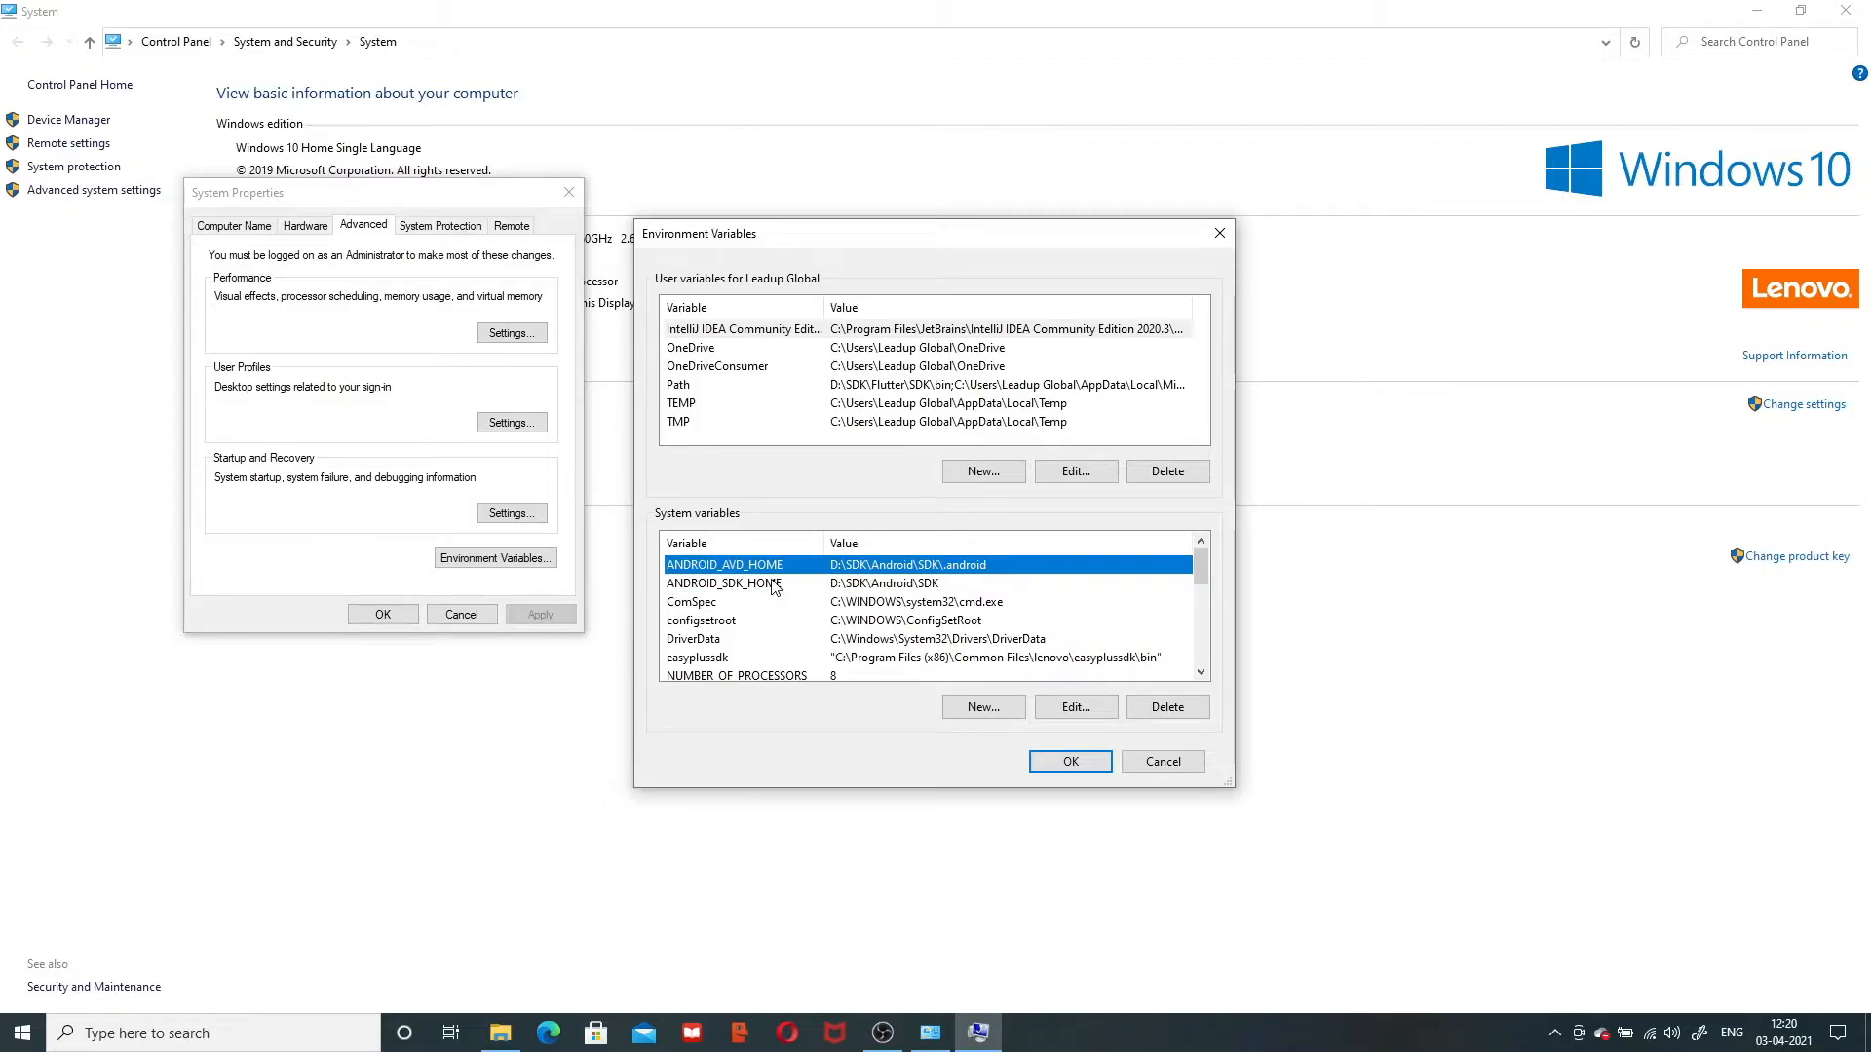
{"action": "left_click", "coordinate": [751, 585]}
{"action": "left_click", "coordinate": [699, 568]}
{"action": "left_click", "coordinate": [711, 588]}
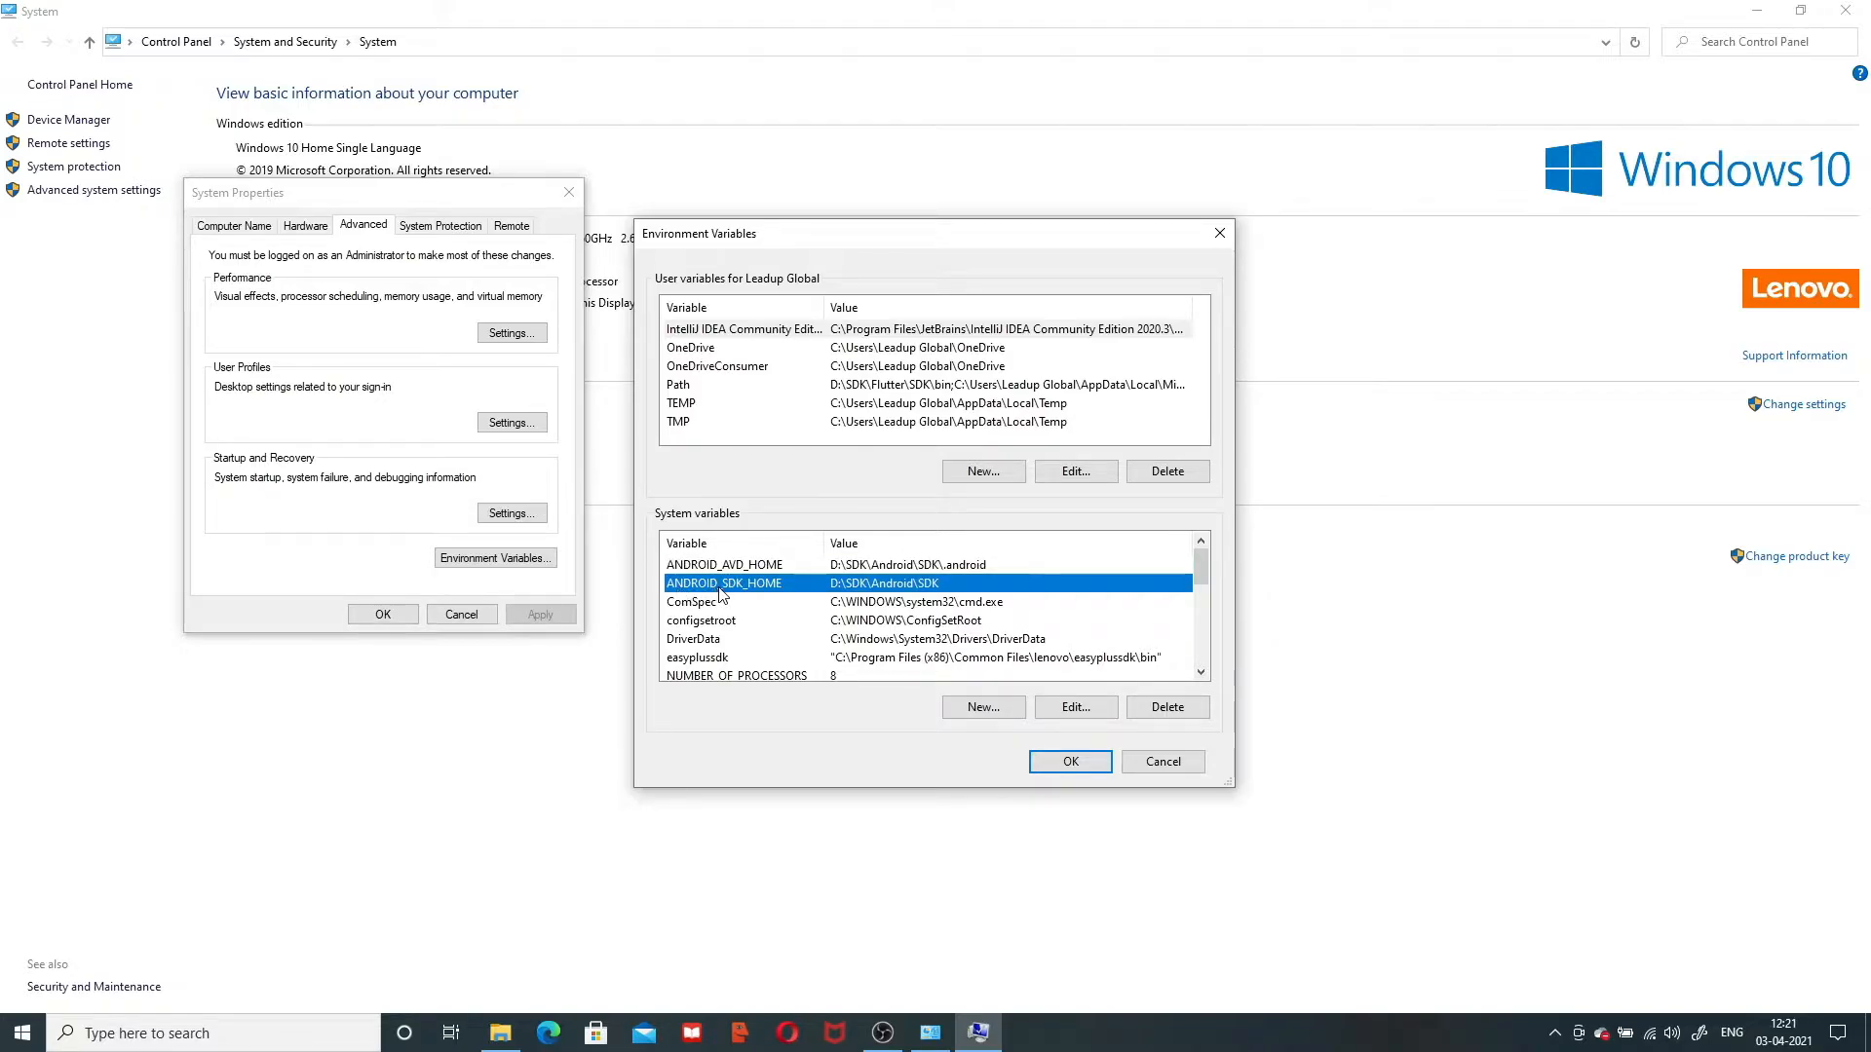
{"action": "left_click", "coordinate": [874, 568]}
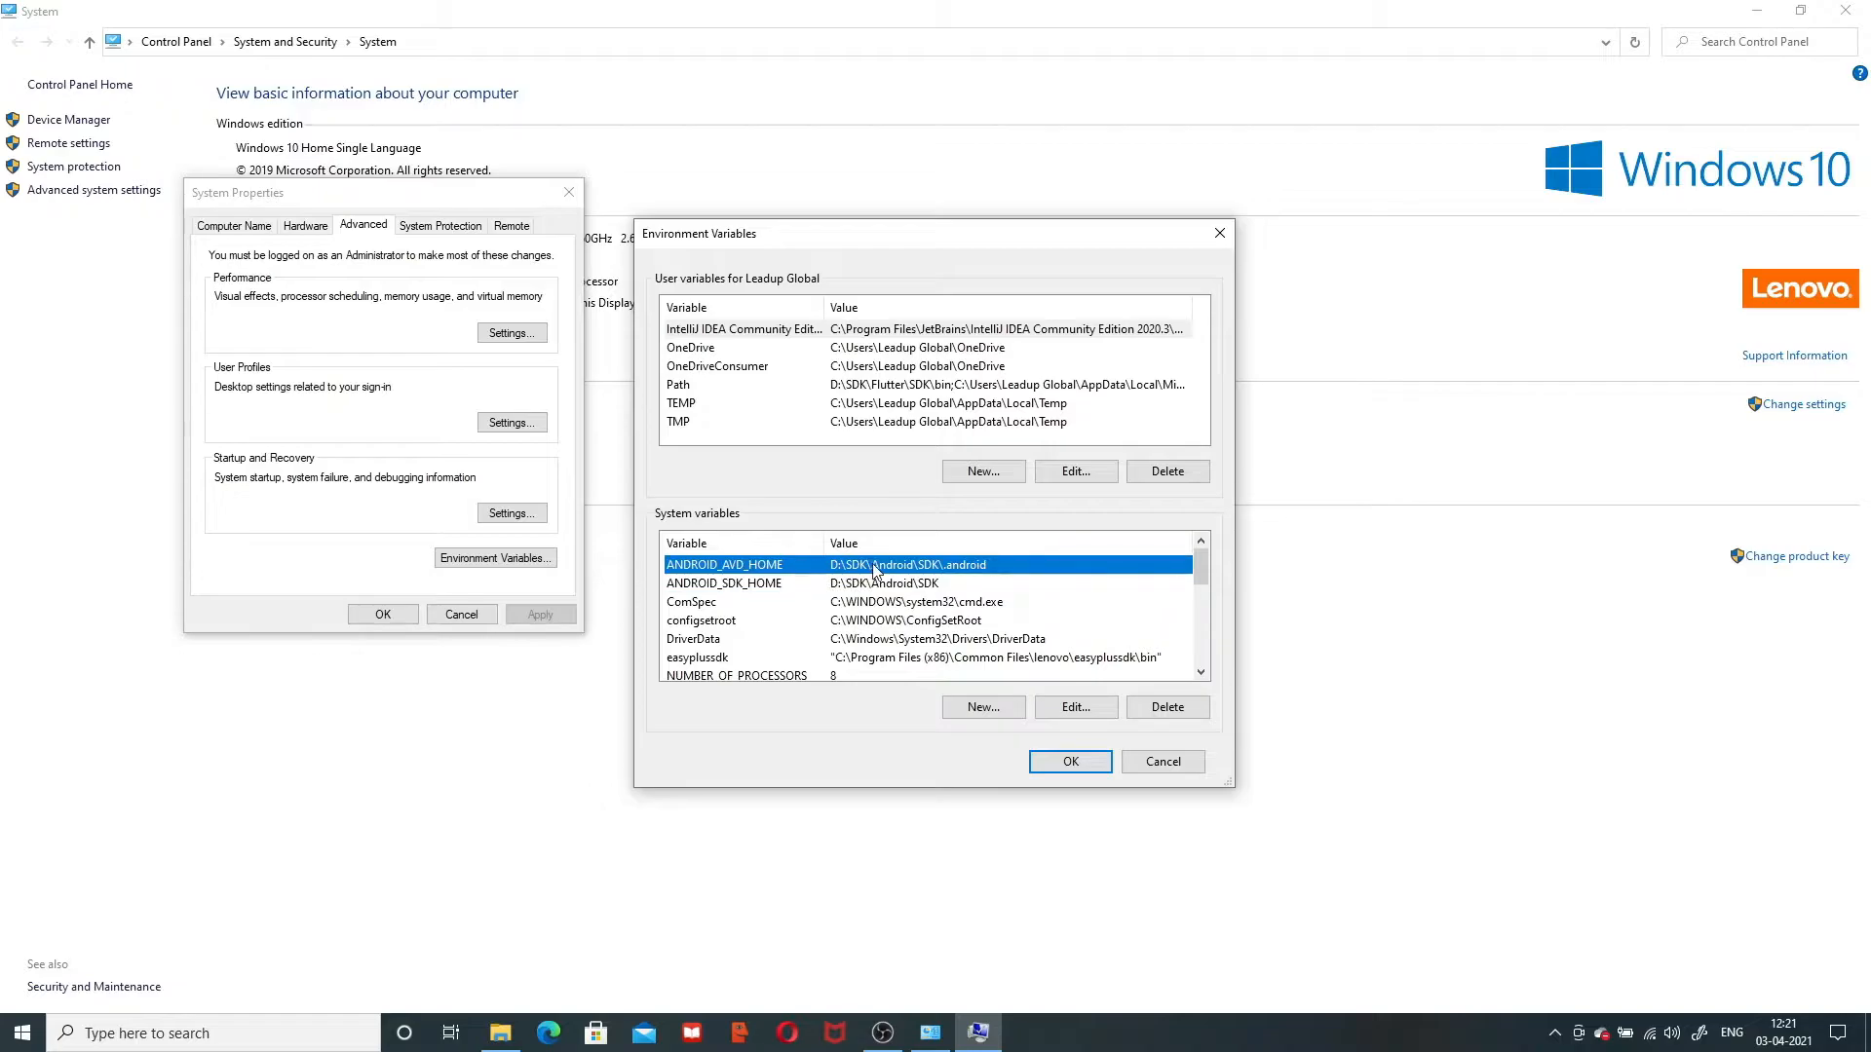
{"action": "left_click", "coordinate": [757, 589]}
{"action": "left_click", "coordinate": [757, 570]}
{"action": "left_click", "coordinate": [758, 588]}
{"action": "left_click", "coordinate": [757, 570]}
{"action": "left_click", "coordinate": [757, 588]}
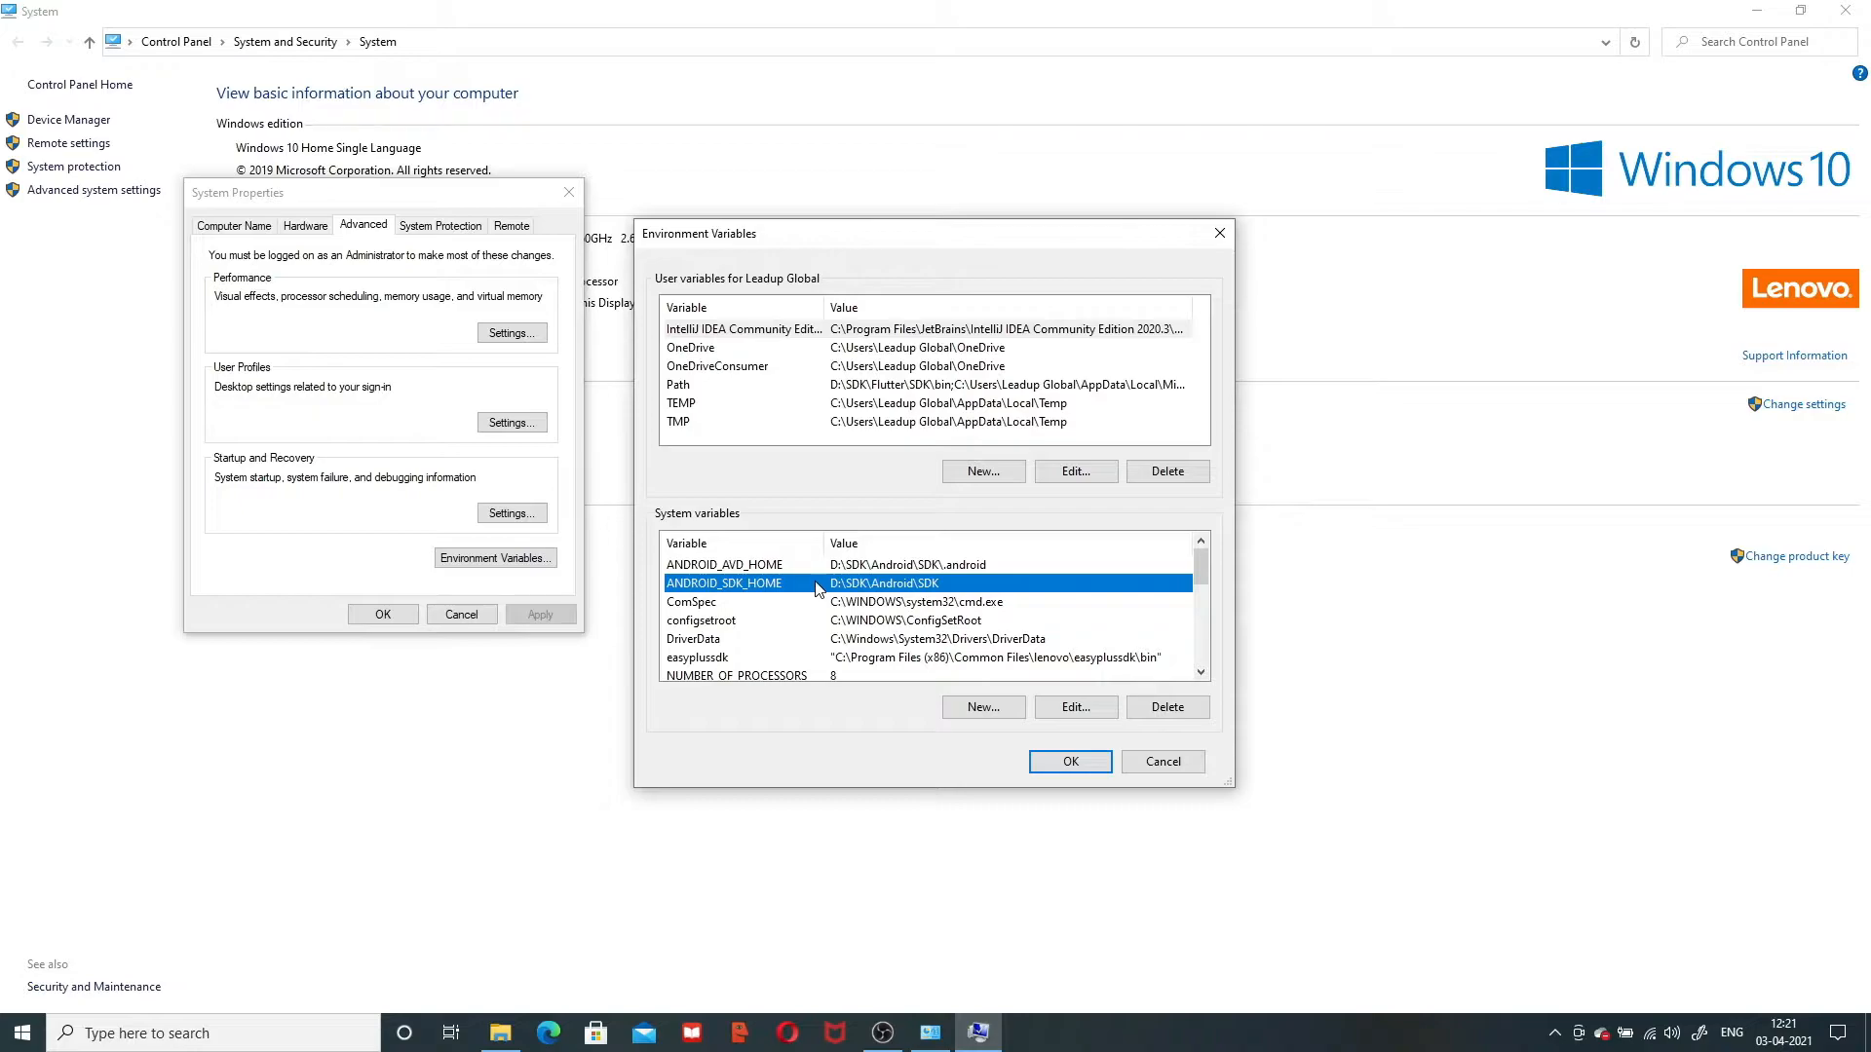
Step: Copy the full path value of the ANDROID_AVD_HOME system variable and close its edit dialog
{"action": "double_click", "coordinate": [792, 567]}
{"action": "left_click", "coordinate": [826, 518]}
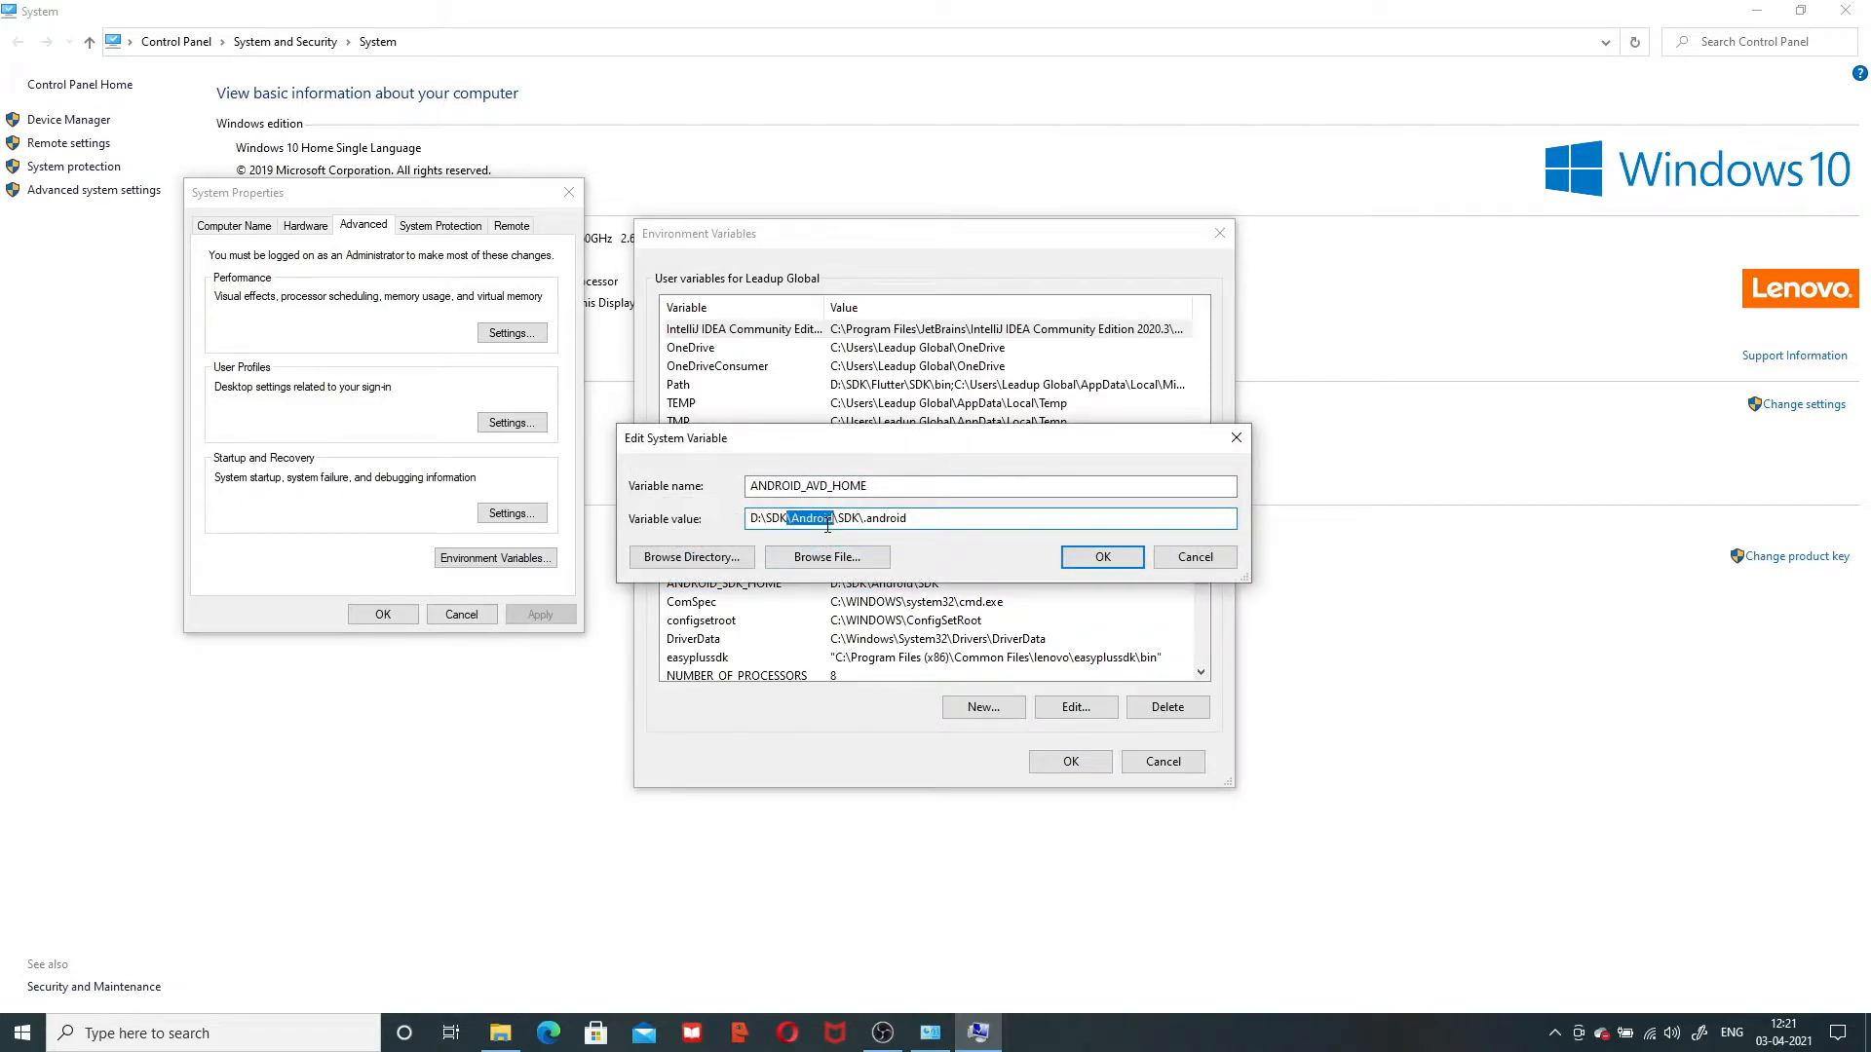
{"action": "left_click_drag", "start_coordinate": [974, 520], "coordinate": [745, 531]}
{"action": "key", "text": "ctrl+c"}
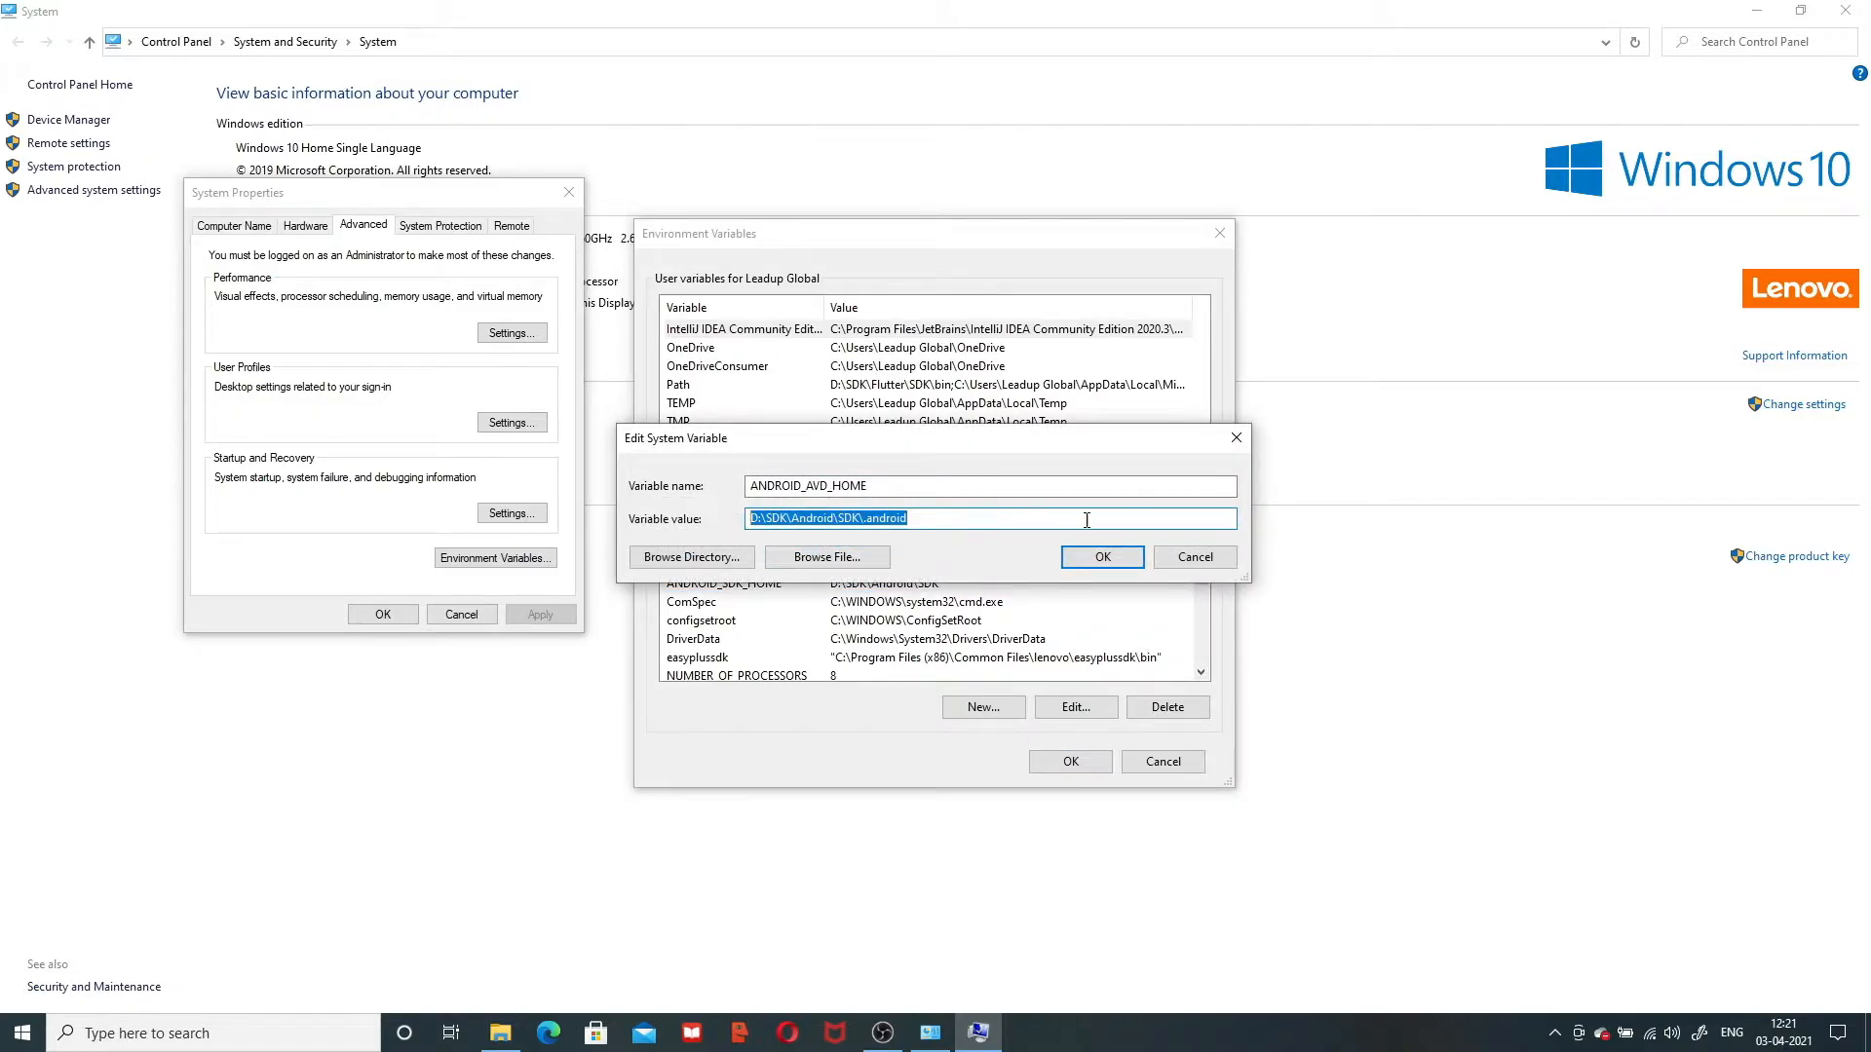
{"action": "left_click", "coordinate": [1102, 556]}
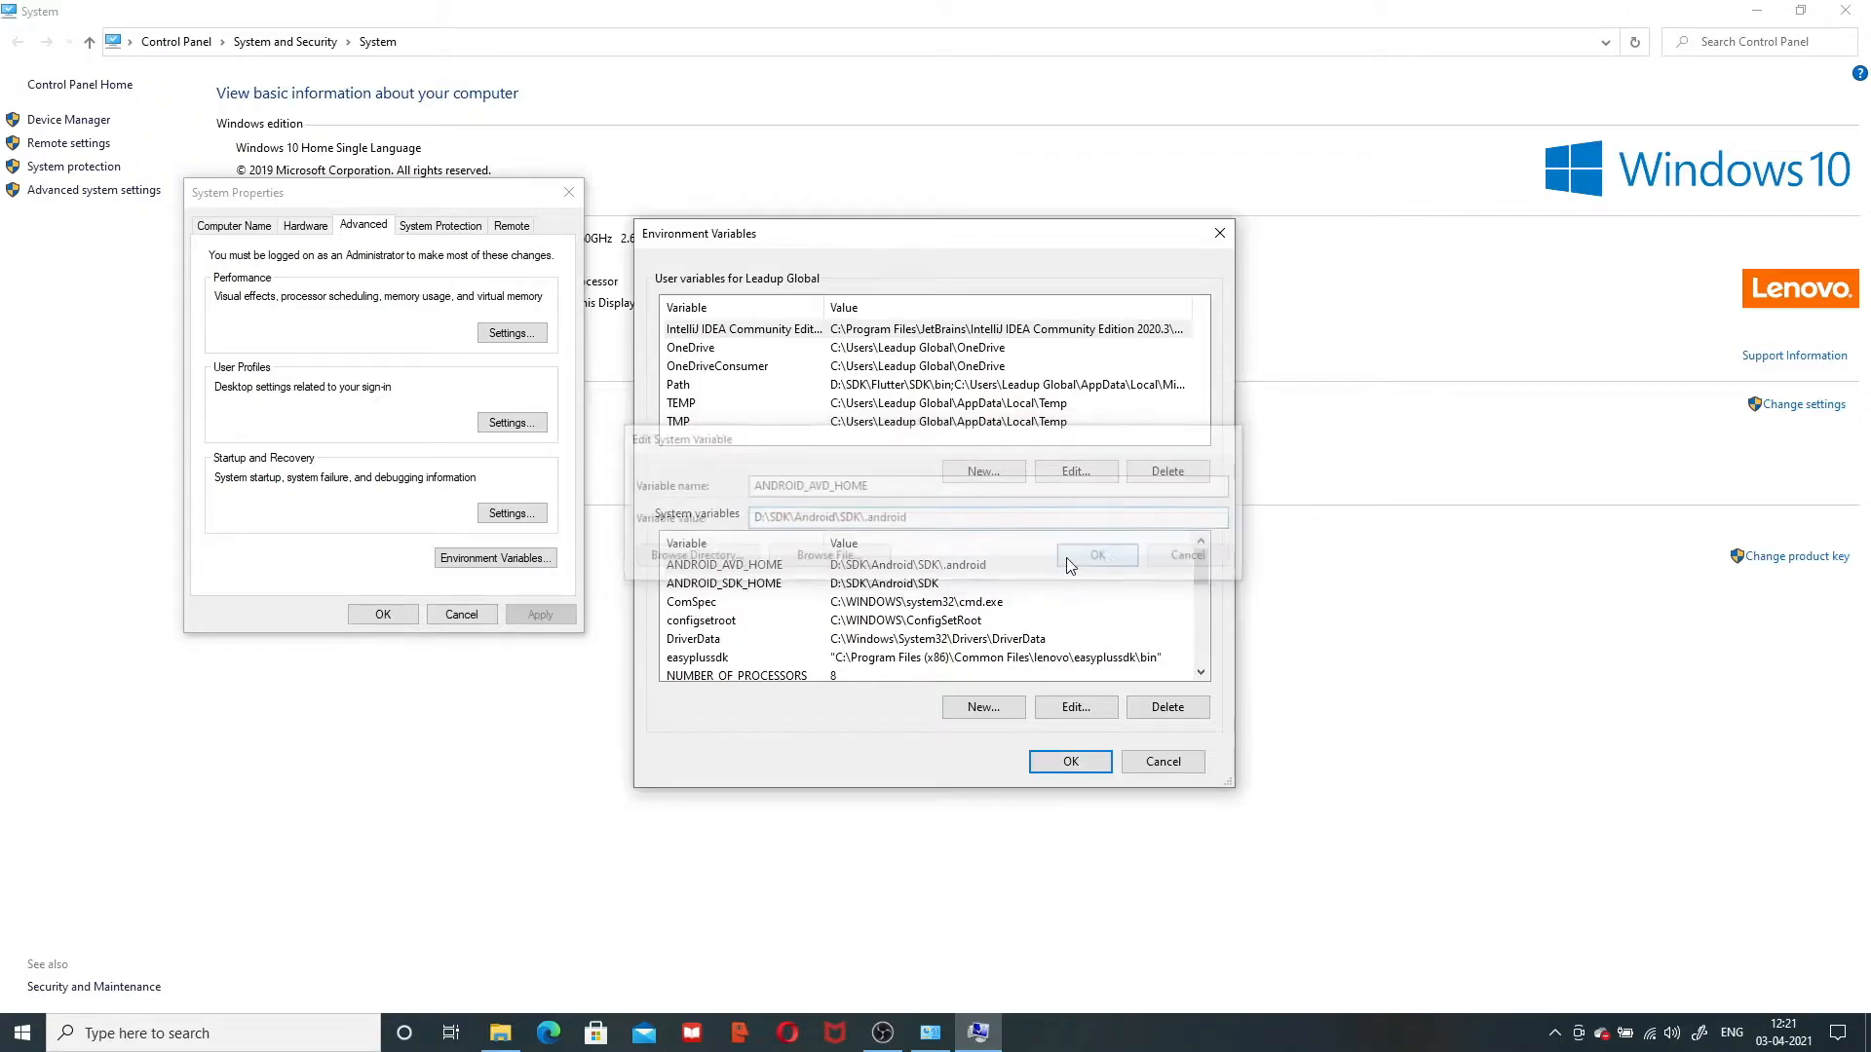
Step: Switch to File Explorer and go to the copied path D:\SDK\Android\SDK\.android
{"action": "left_click", "coordinate": [502, 1033]}
{"action": "left_click", "coordinate": [670, 154]}
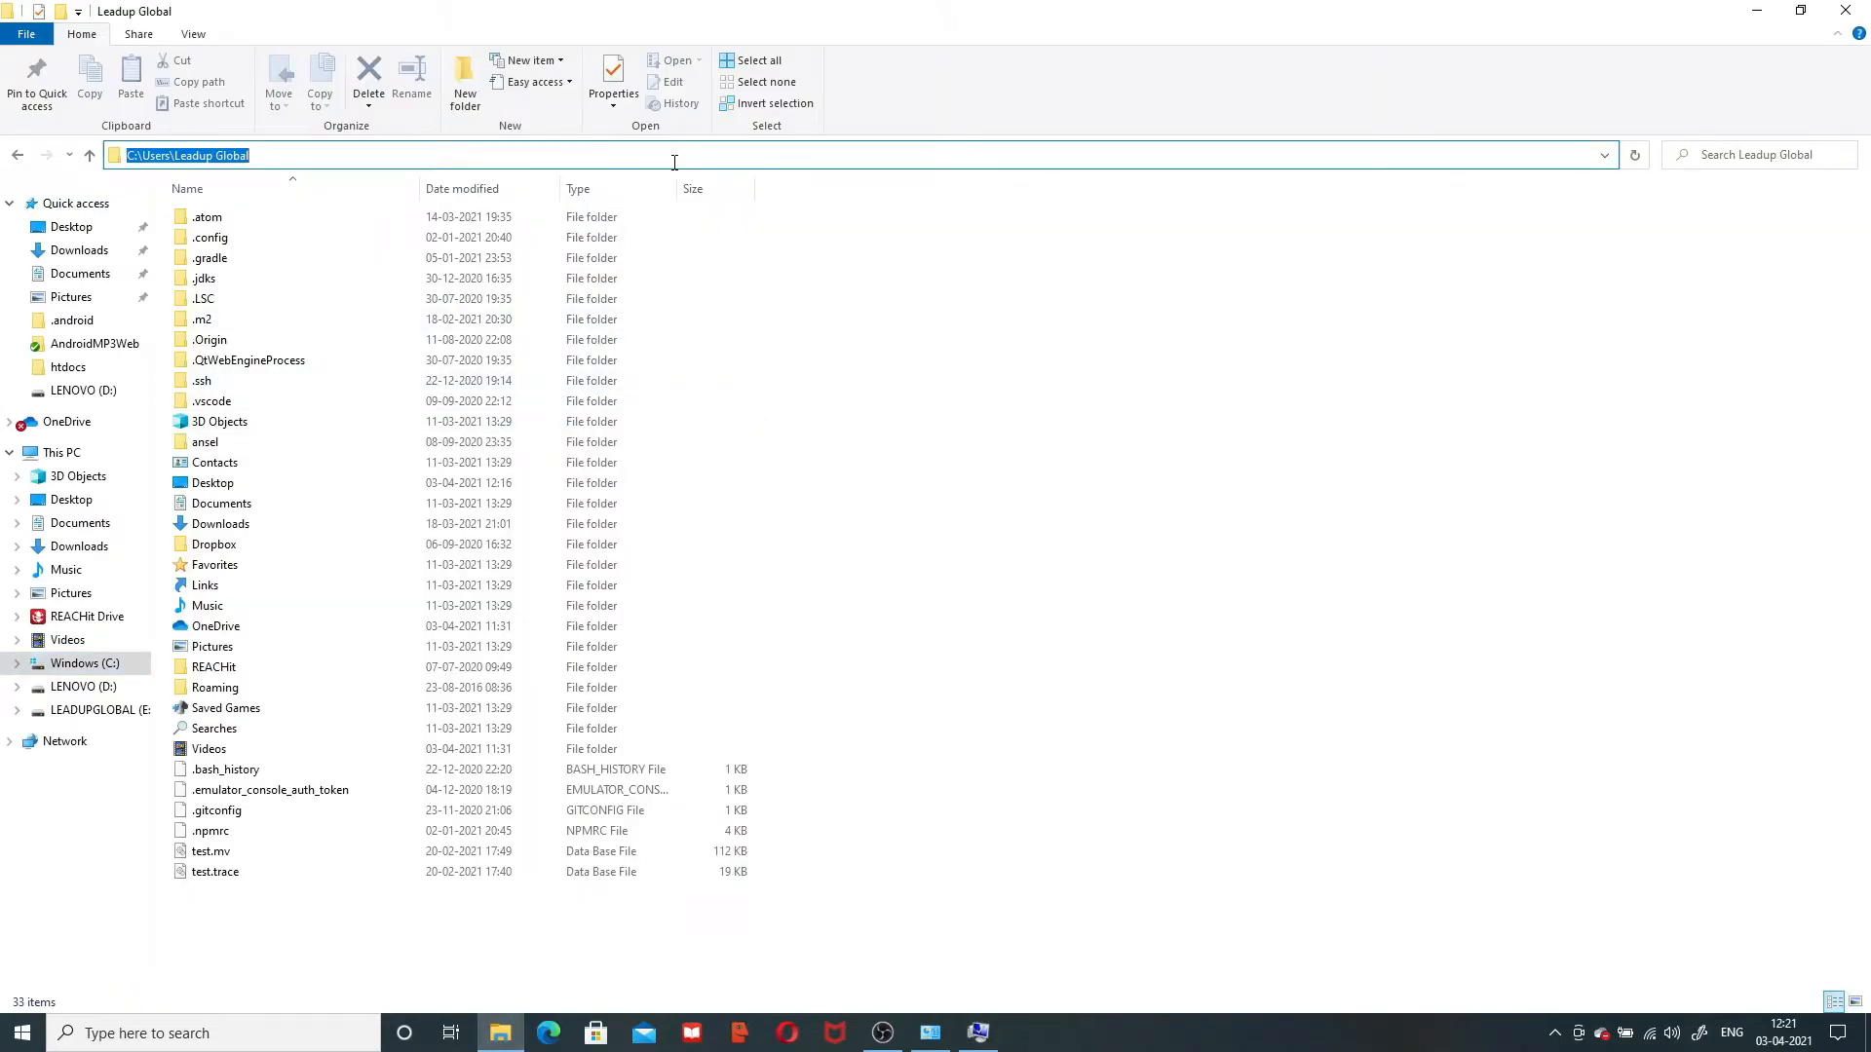
{"action": "key", "text": "ctrl+v"}
{"action": "key", "text": "Return"}
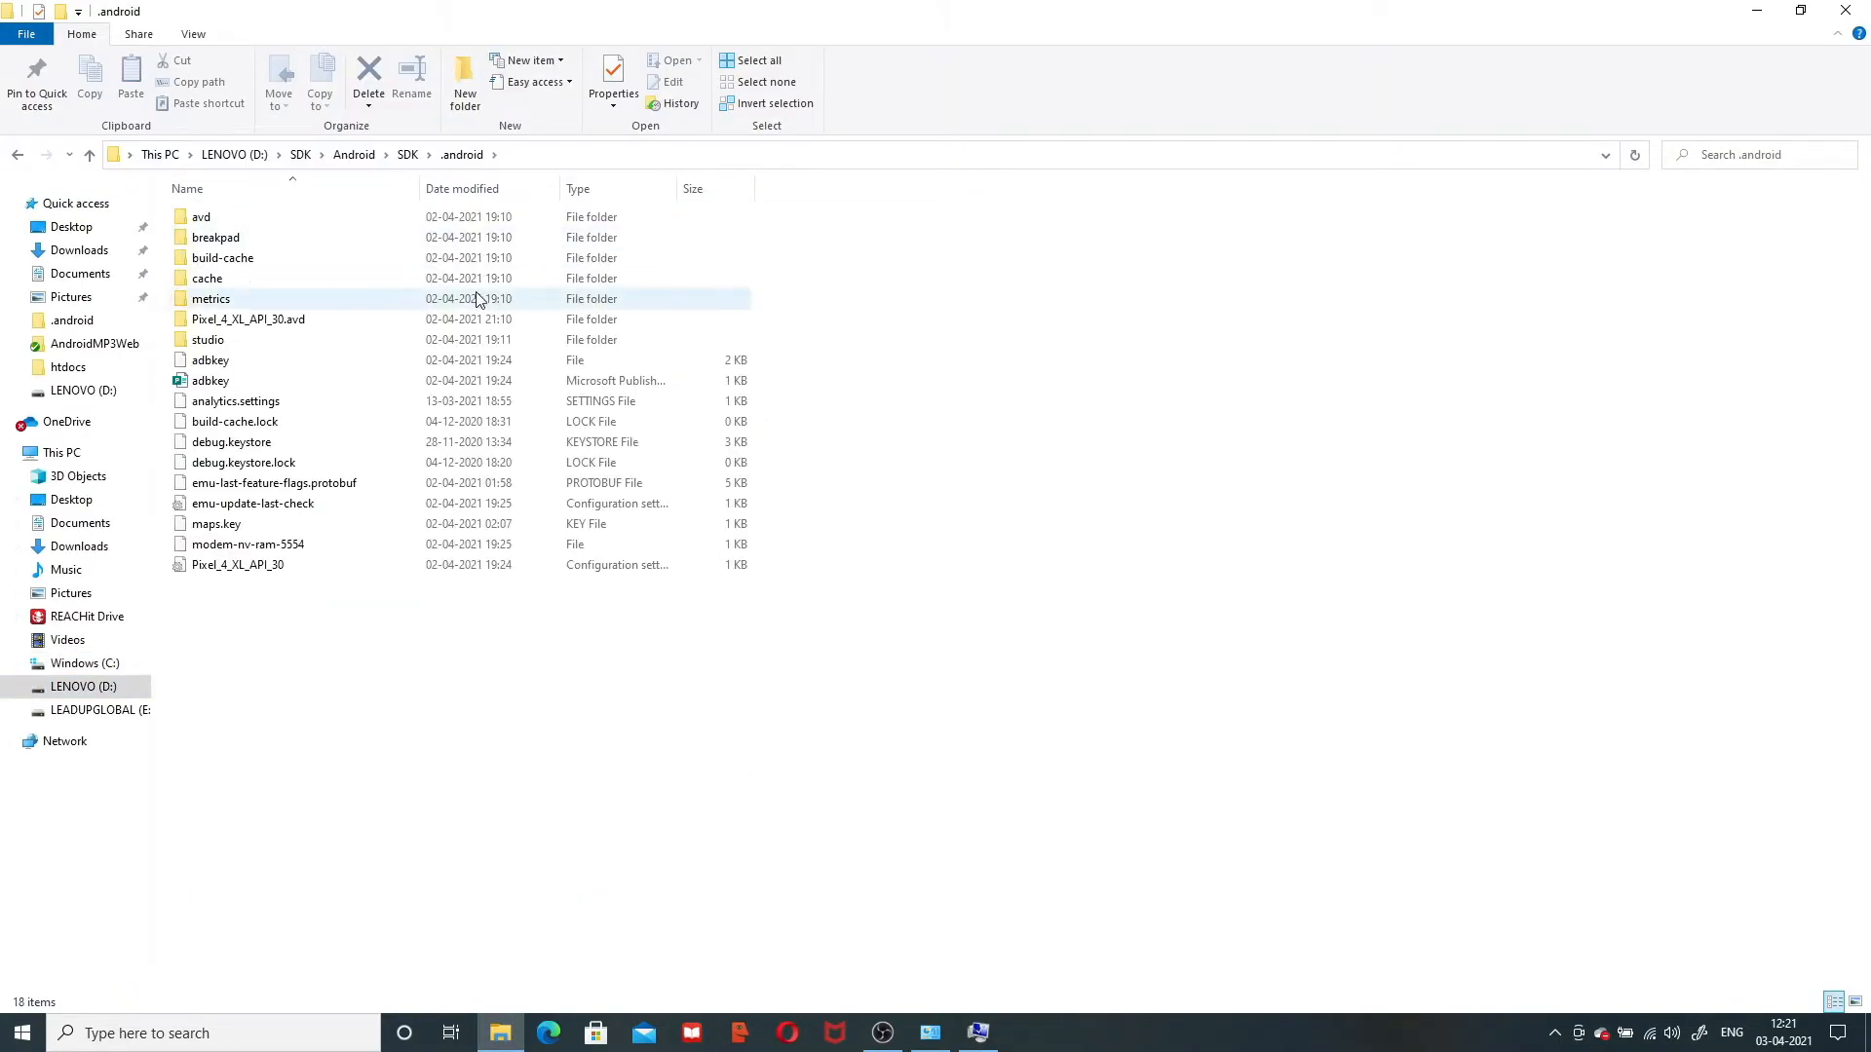
Step: Go up to the parent SDK folder, look over its contents and select the .android folder
{"action": "left_click", "coordinate": [408, 154]}
{"action": "left_click_drag", "start_coordinate": [371, 699], "coordinate": [535, 261]}
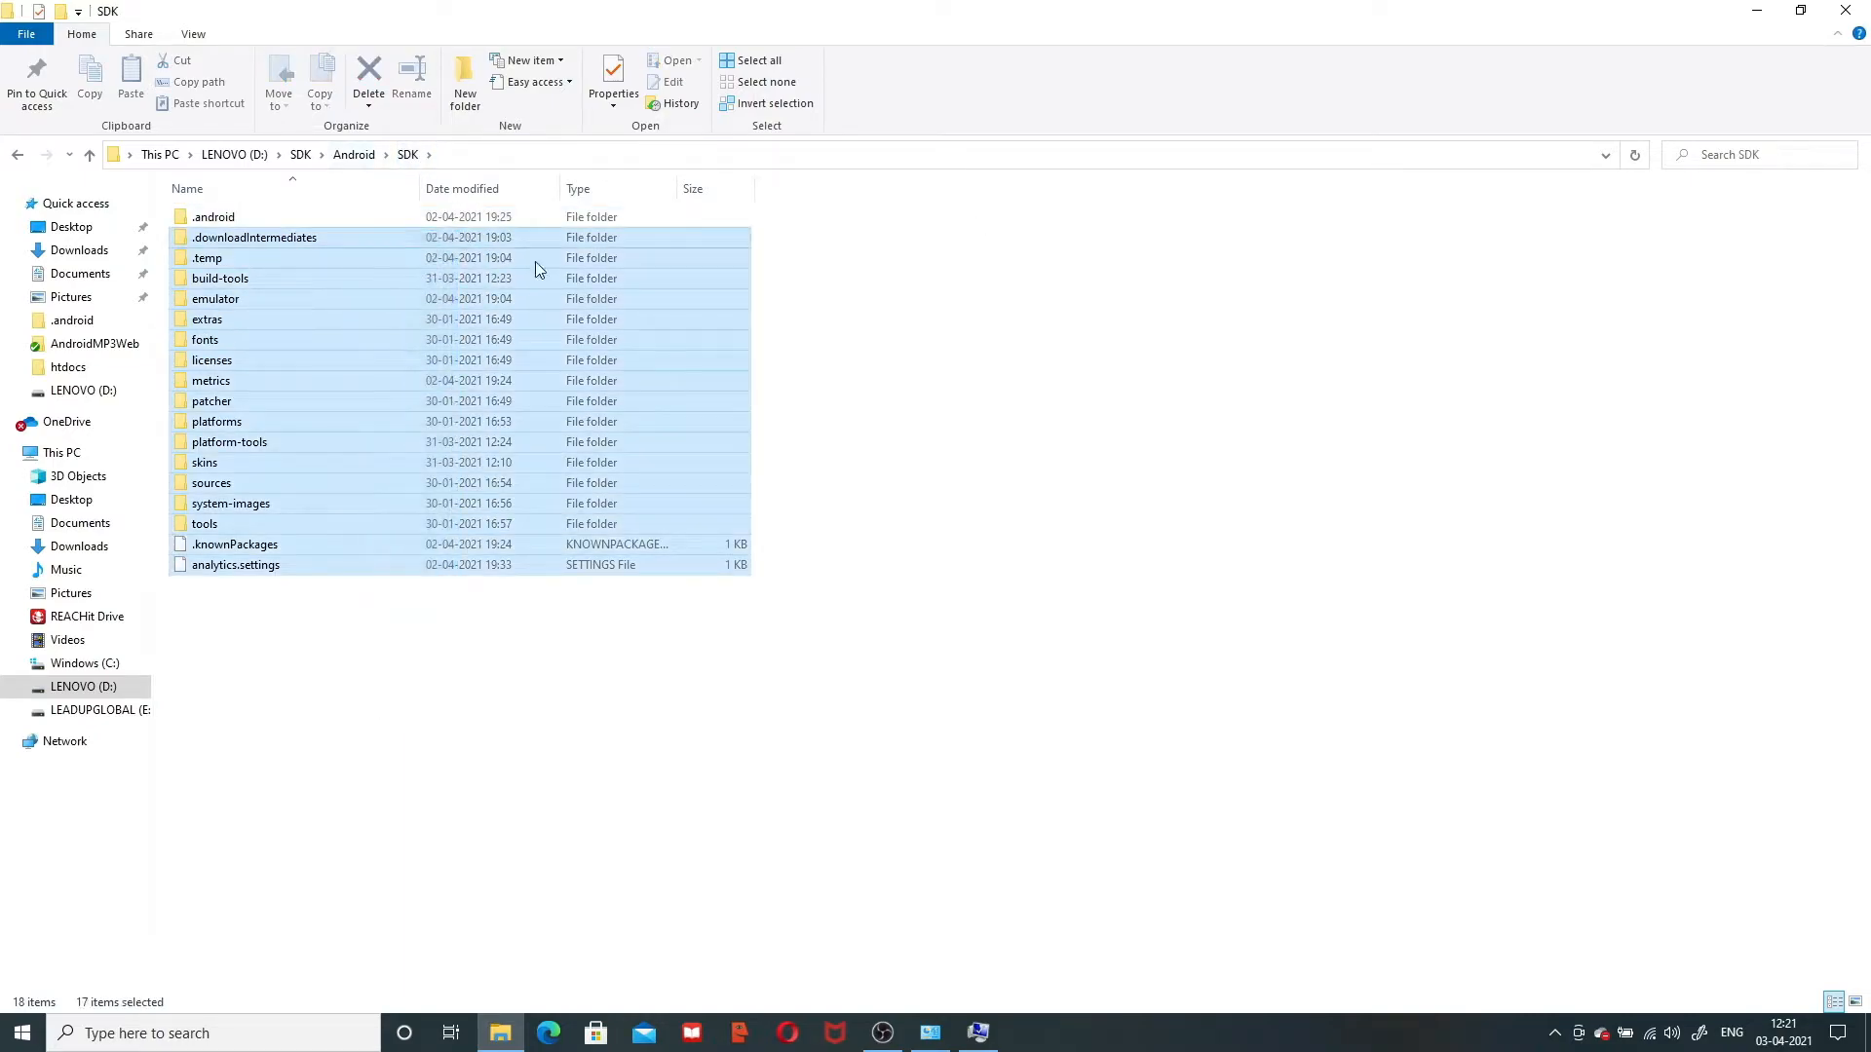
{"action": "left_click", "coordinate": [376, 204]}
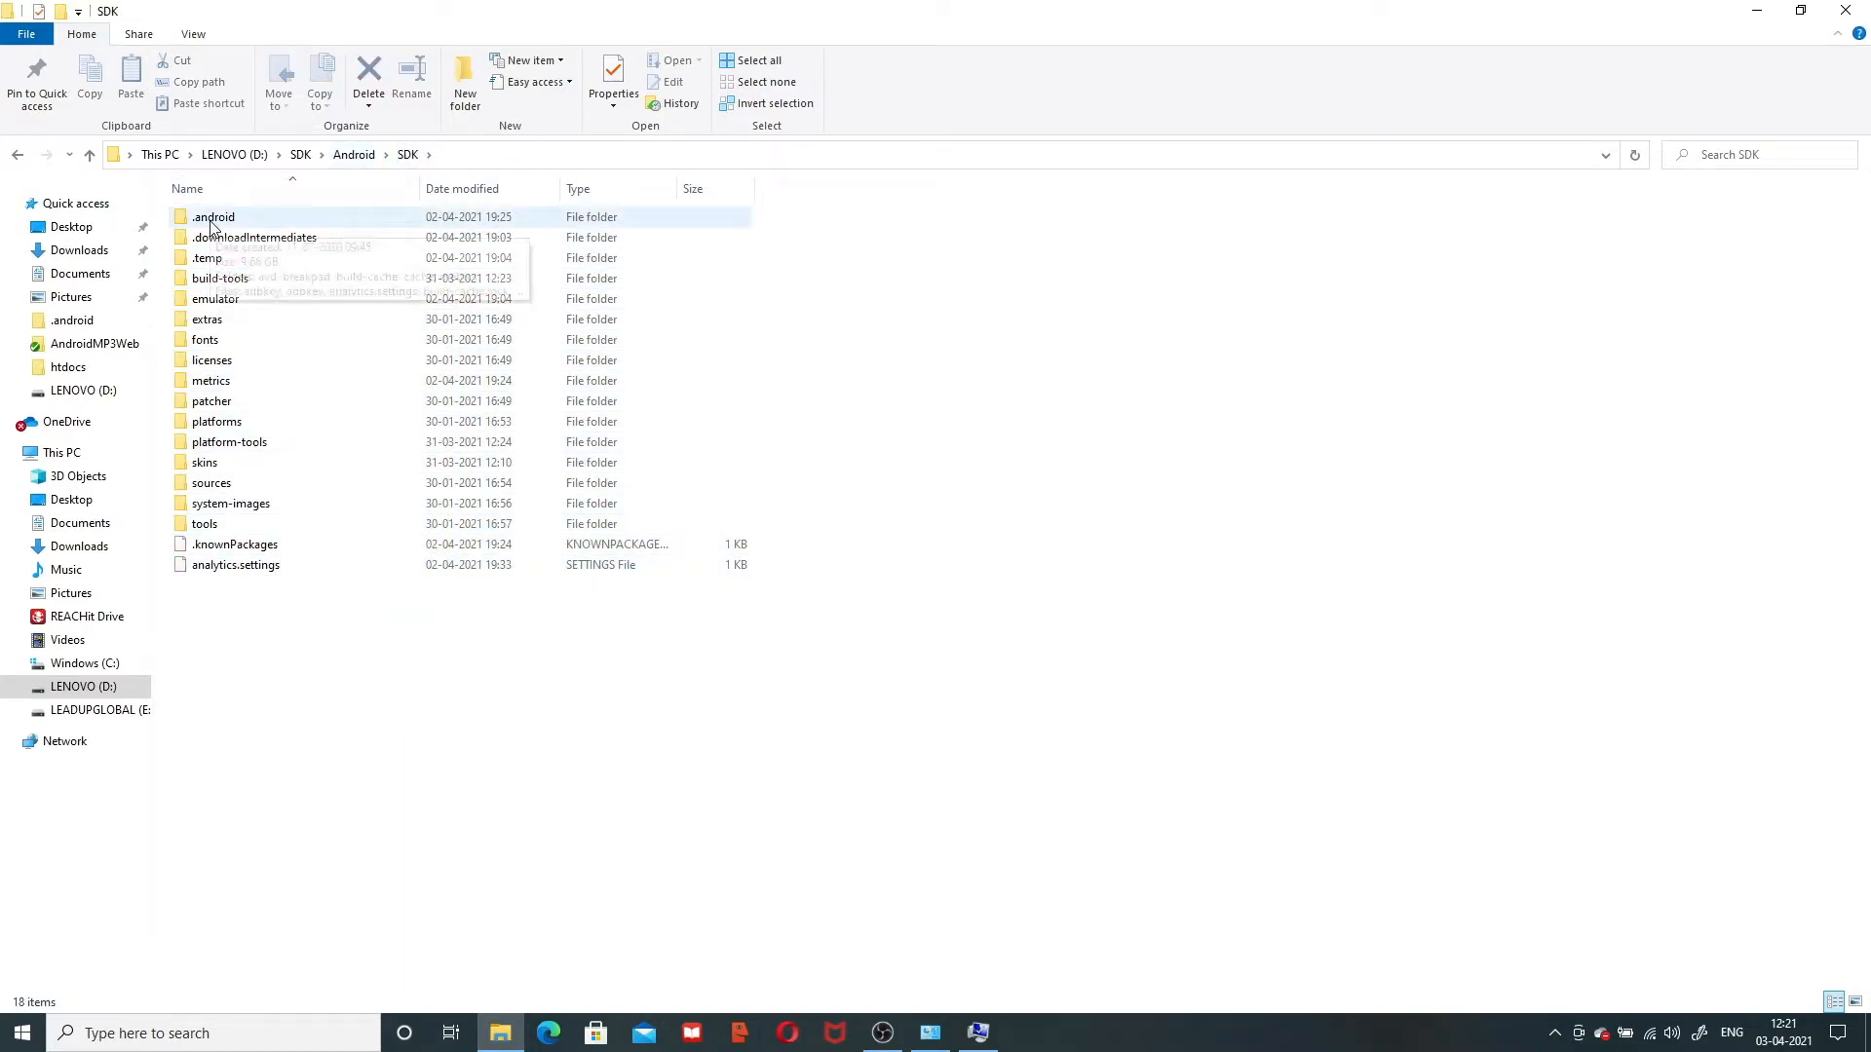
{"action": "left_click", "coordinate": [216, 226]}
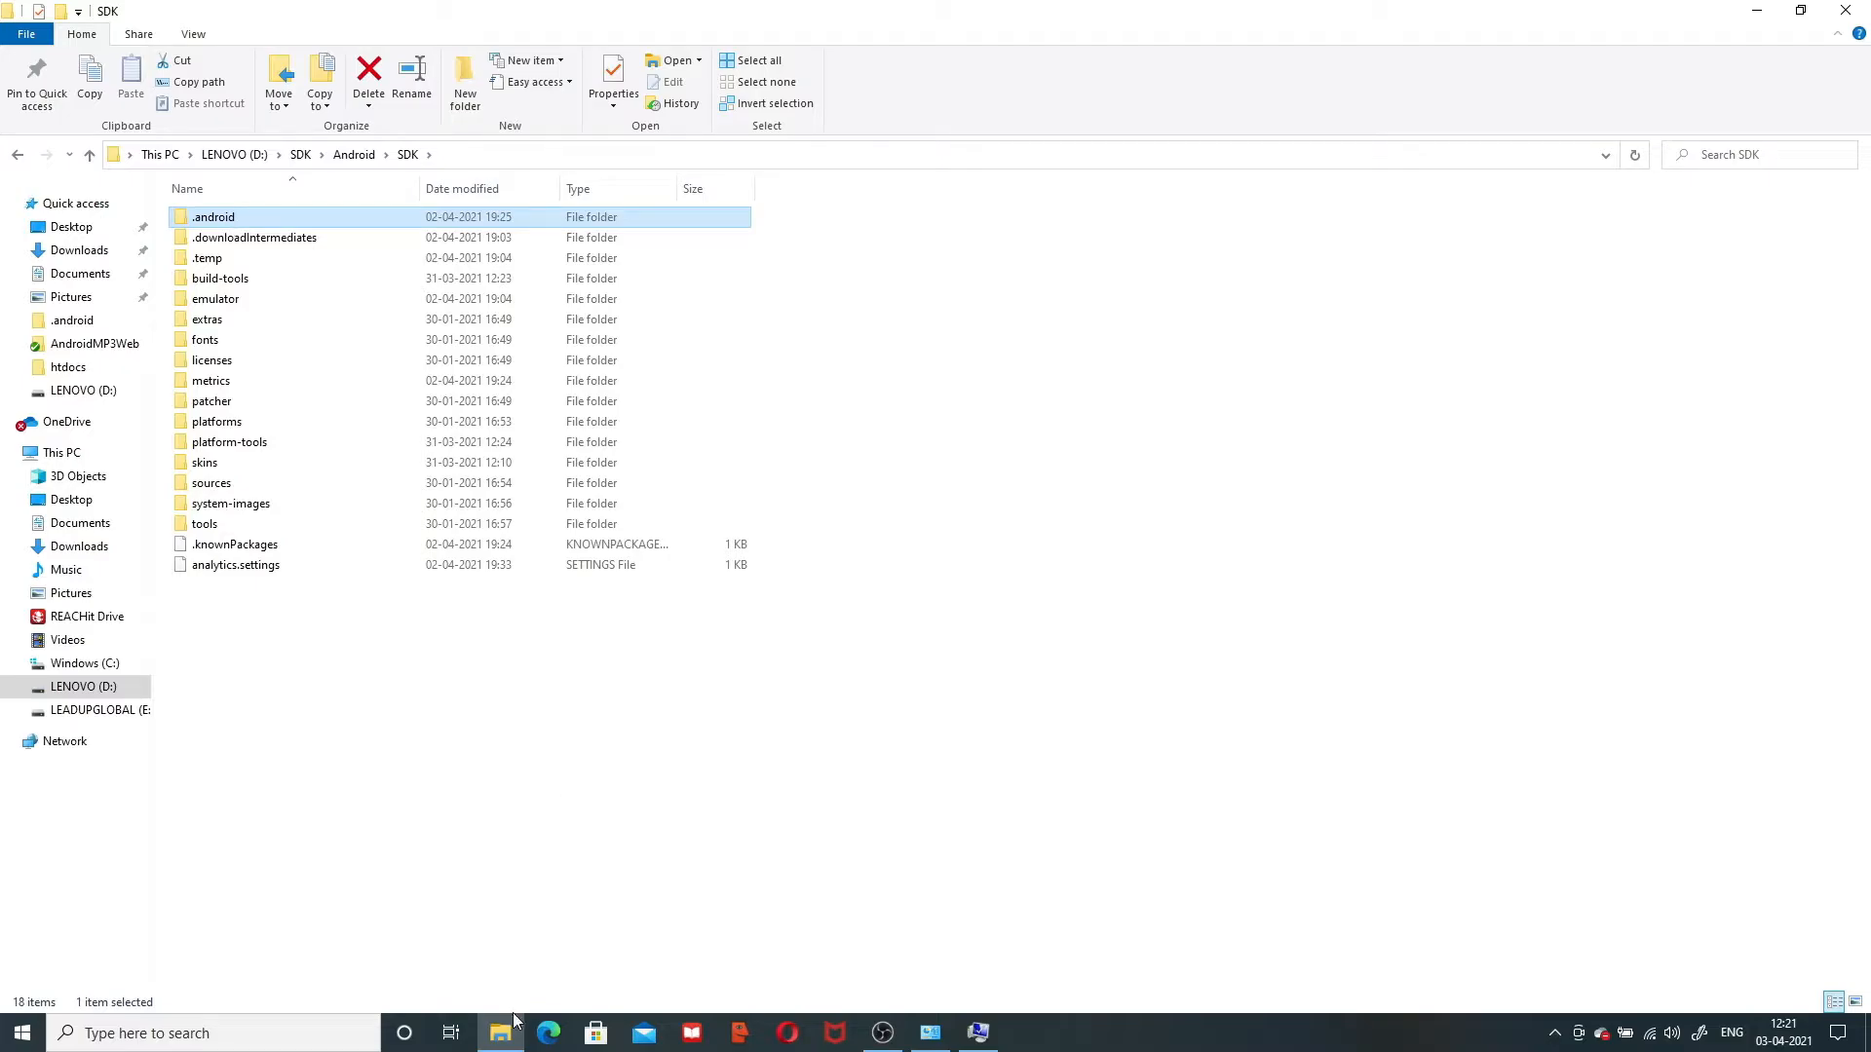
Step: Open the account's profile folder under C:\Users in a separate File Explorer window
{"action": "left_click", "coordinate": [985, 746]}
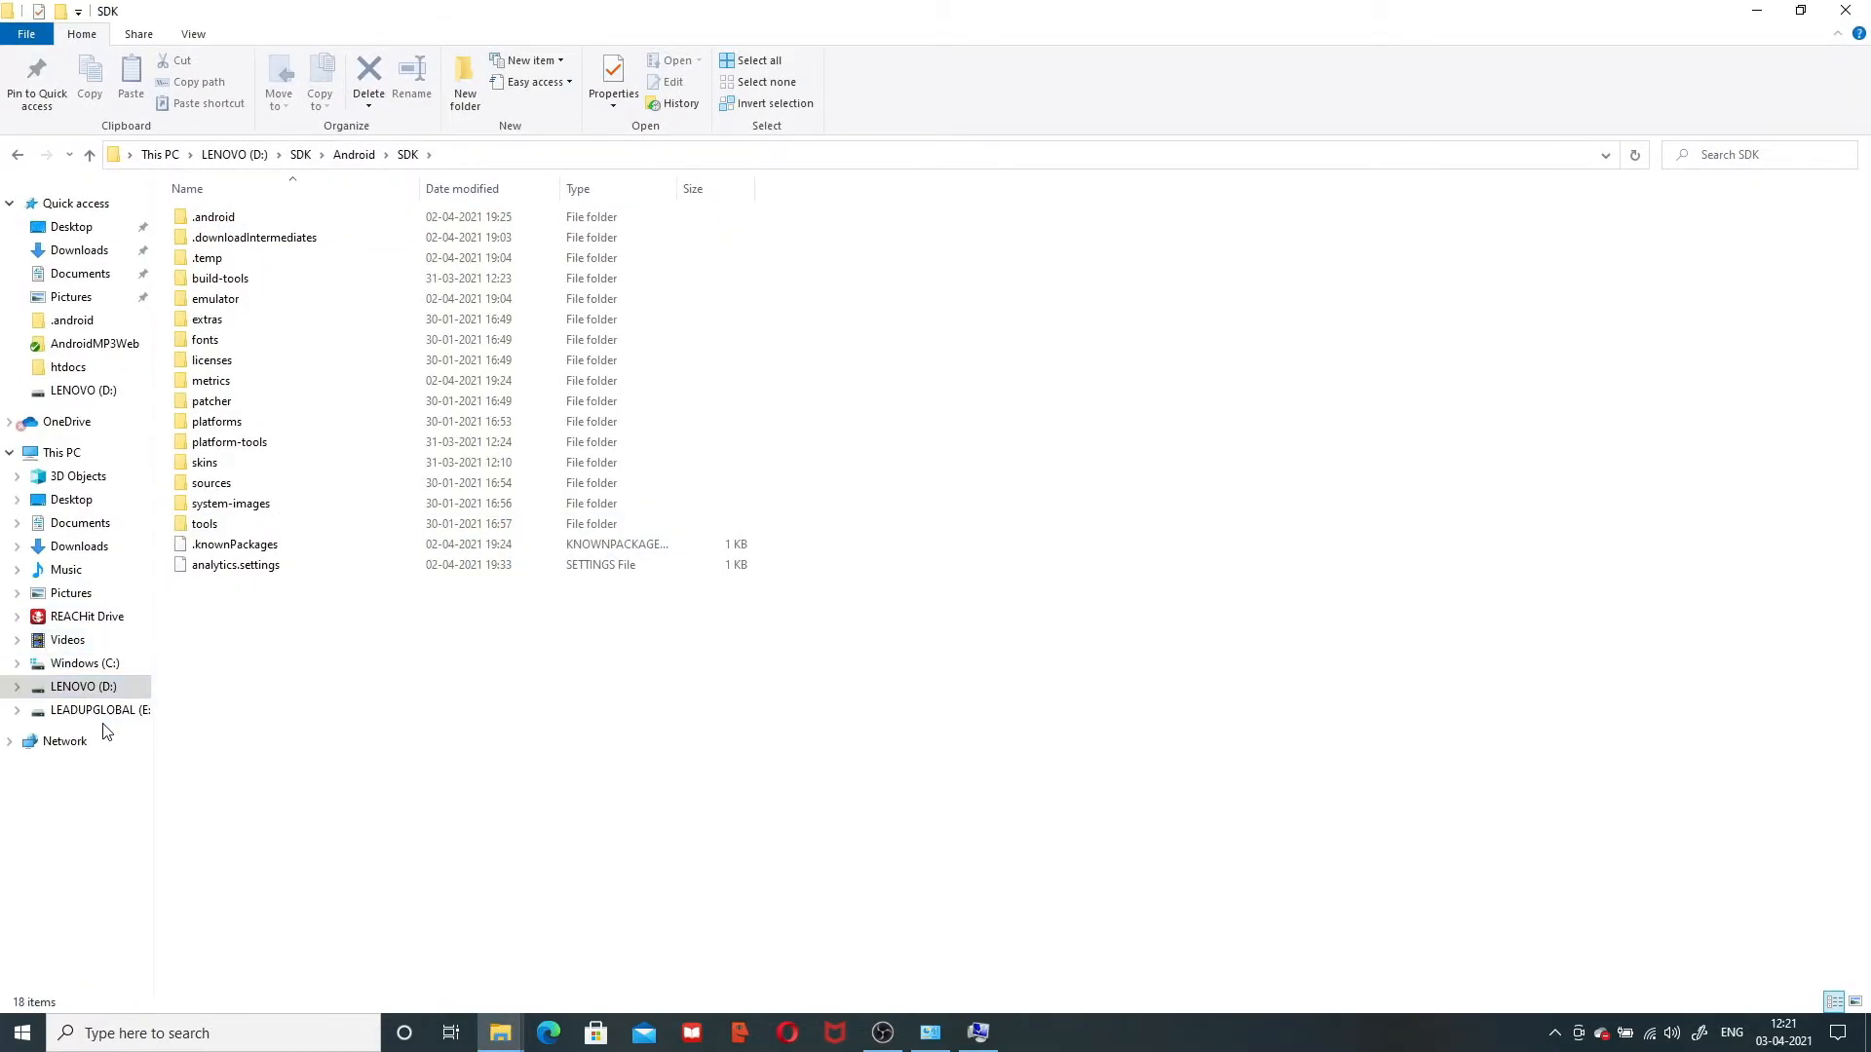
{"action": "left_click", "coordinate": [98, 687]}
{"action": "left_click", "coordinate": [98, 664]}
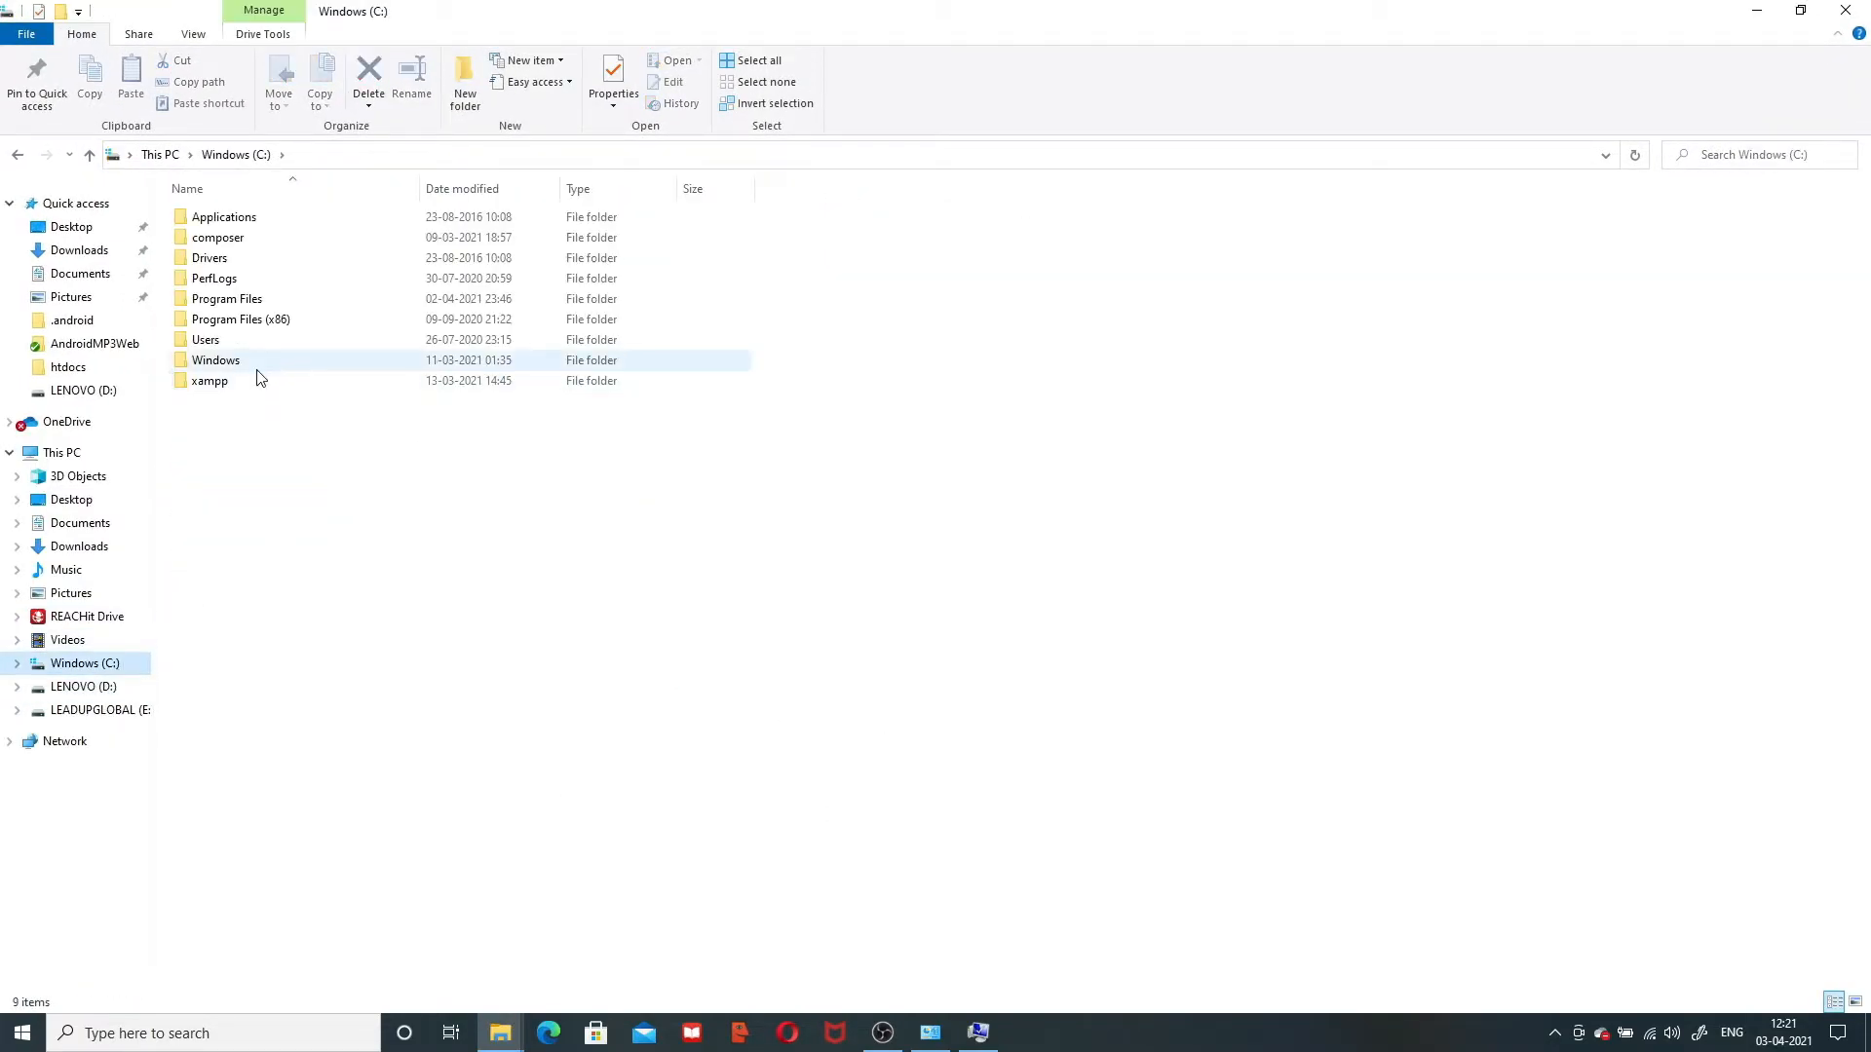
{"action": "double_click", "coordinate": [253, 341]}
{"action": "left_click", "coordinate": [255, 220]}
{"action": "double_click", "coordinate": [256, 220]}
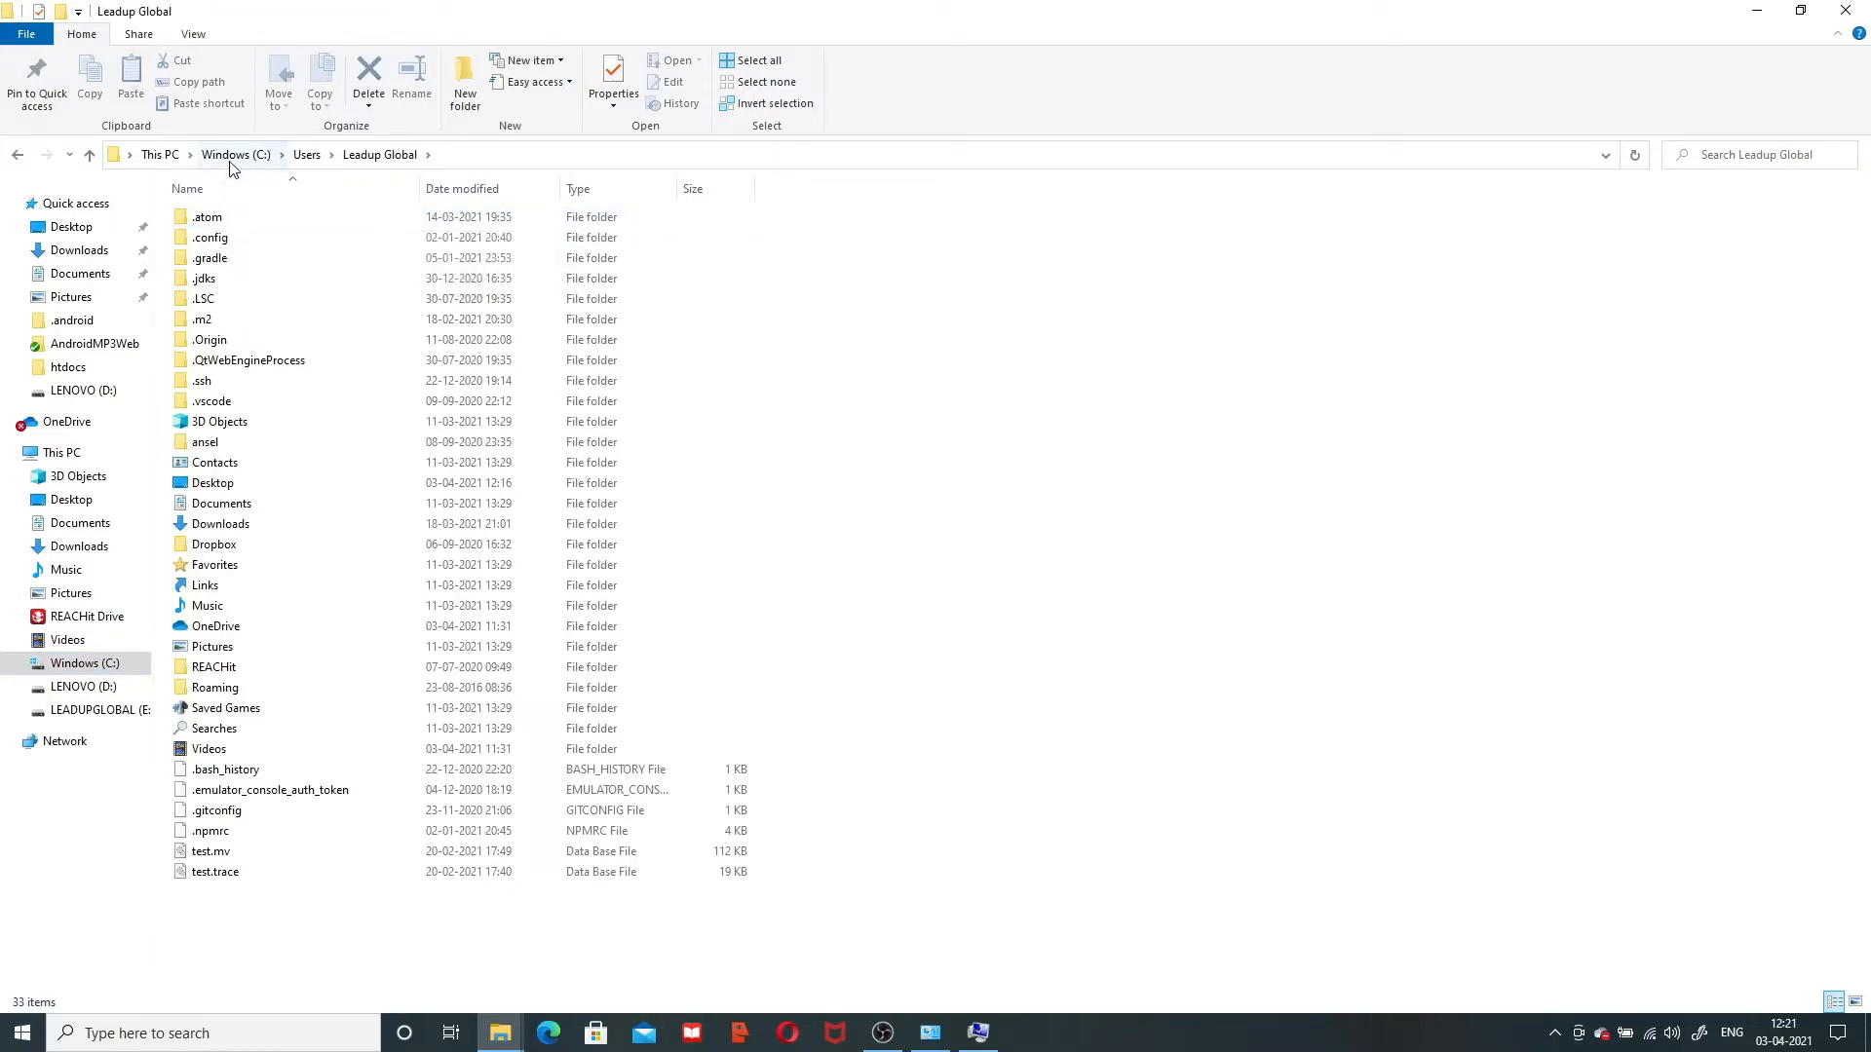
Step: Compare the SDK folder window with the profile folder window, and show the SDK folder's full path
{"action": "mouse_move", "coordinate": [502, 1042]}
{"action": "left_click", "coordinate": [474, 965]}
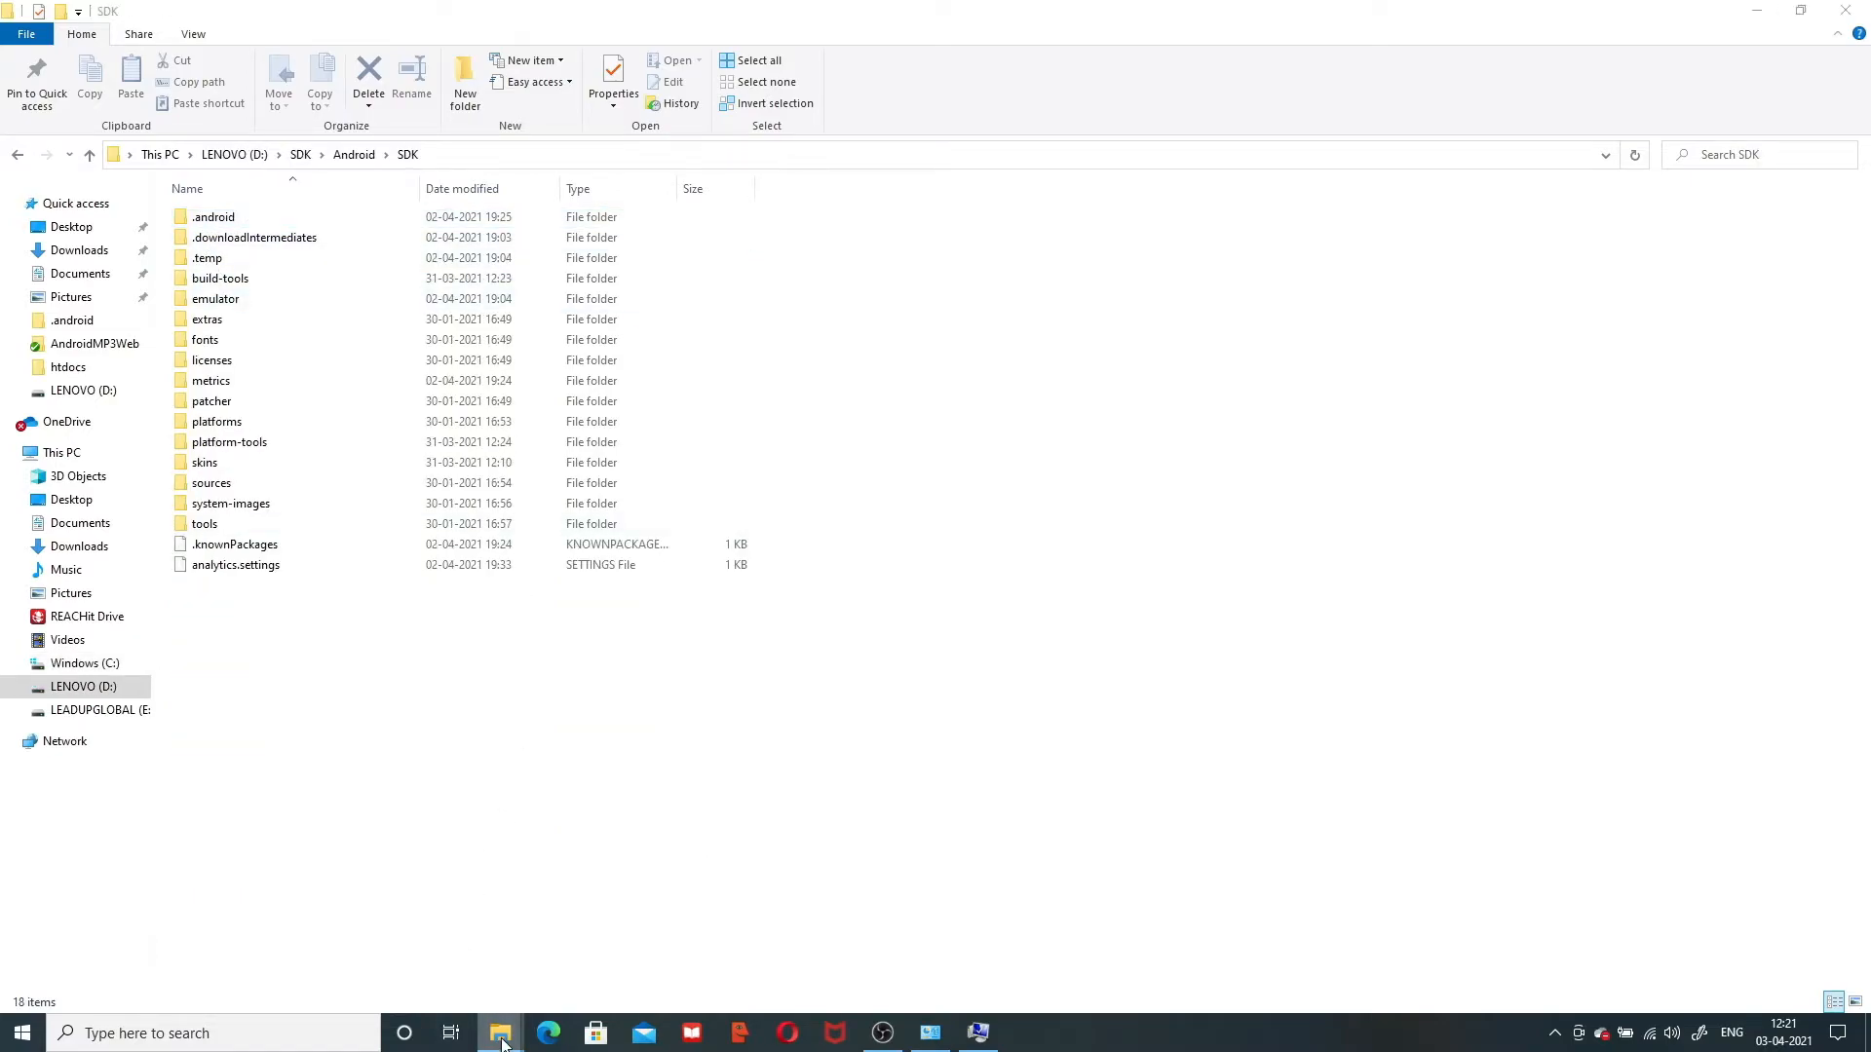
{"action": "mouse_move", "coordinate": [500, 1033]}
{"action": "left_click", "coordinate": [643, 945]}
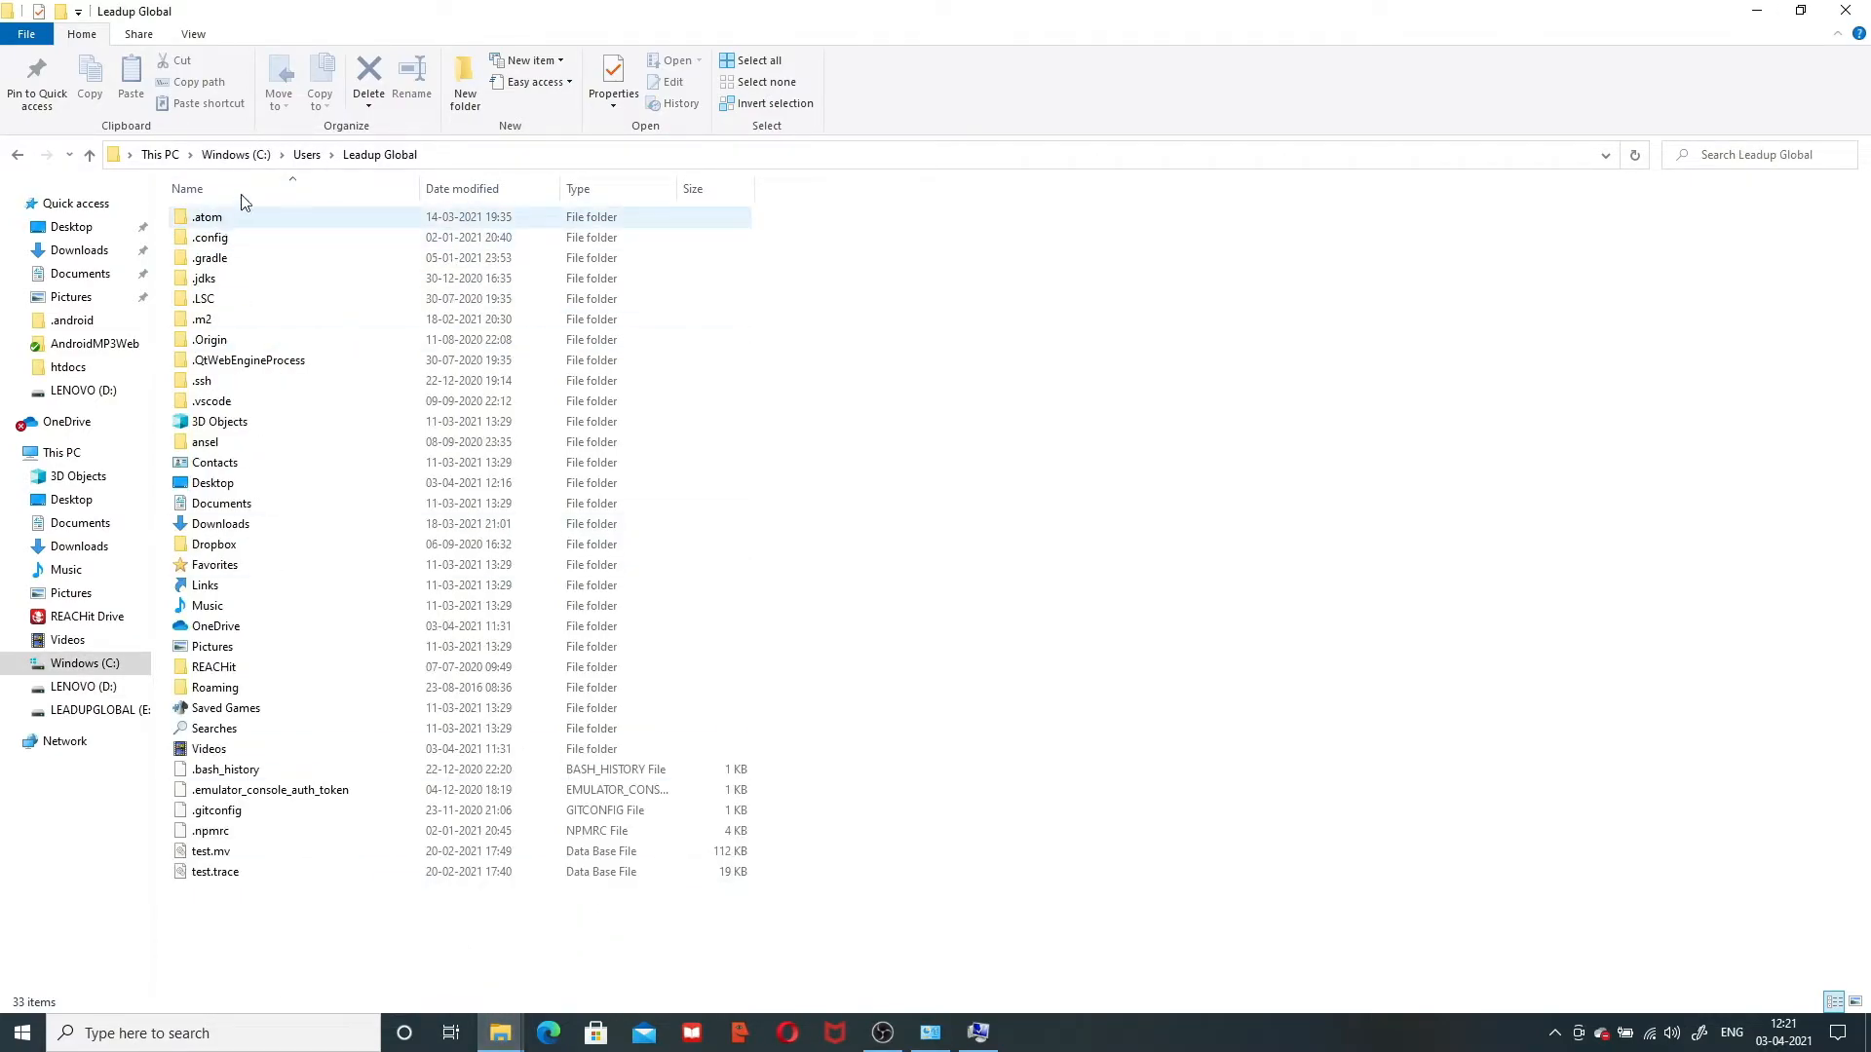
{"action": "mouse_move", "coordinate": [500, 1033]}
{"action": "left_click", "coordinate": [390, 937]}
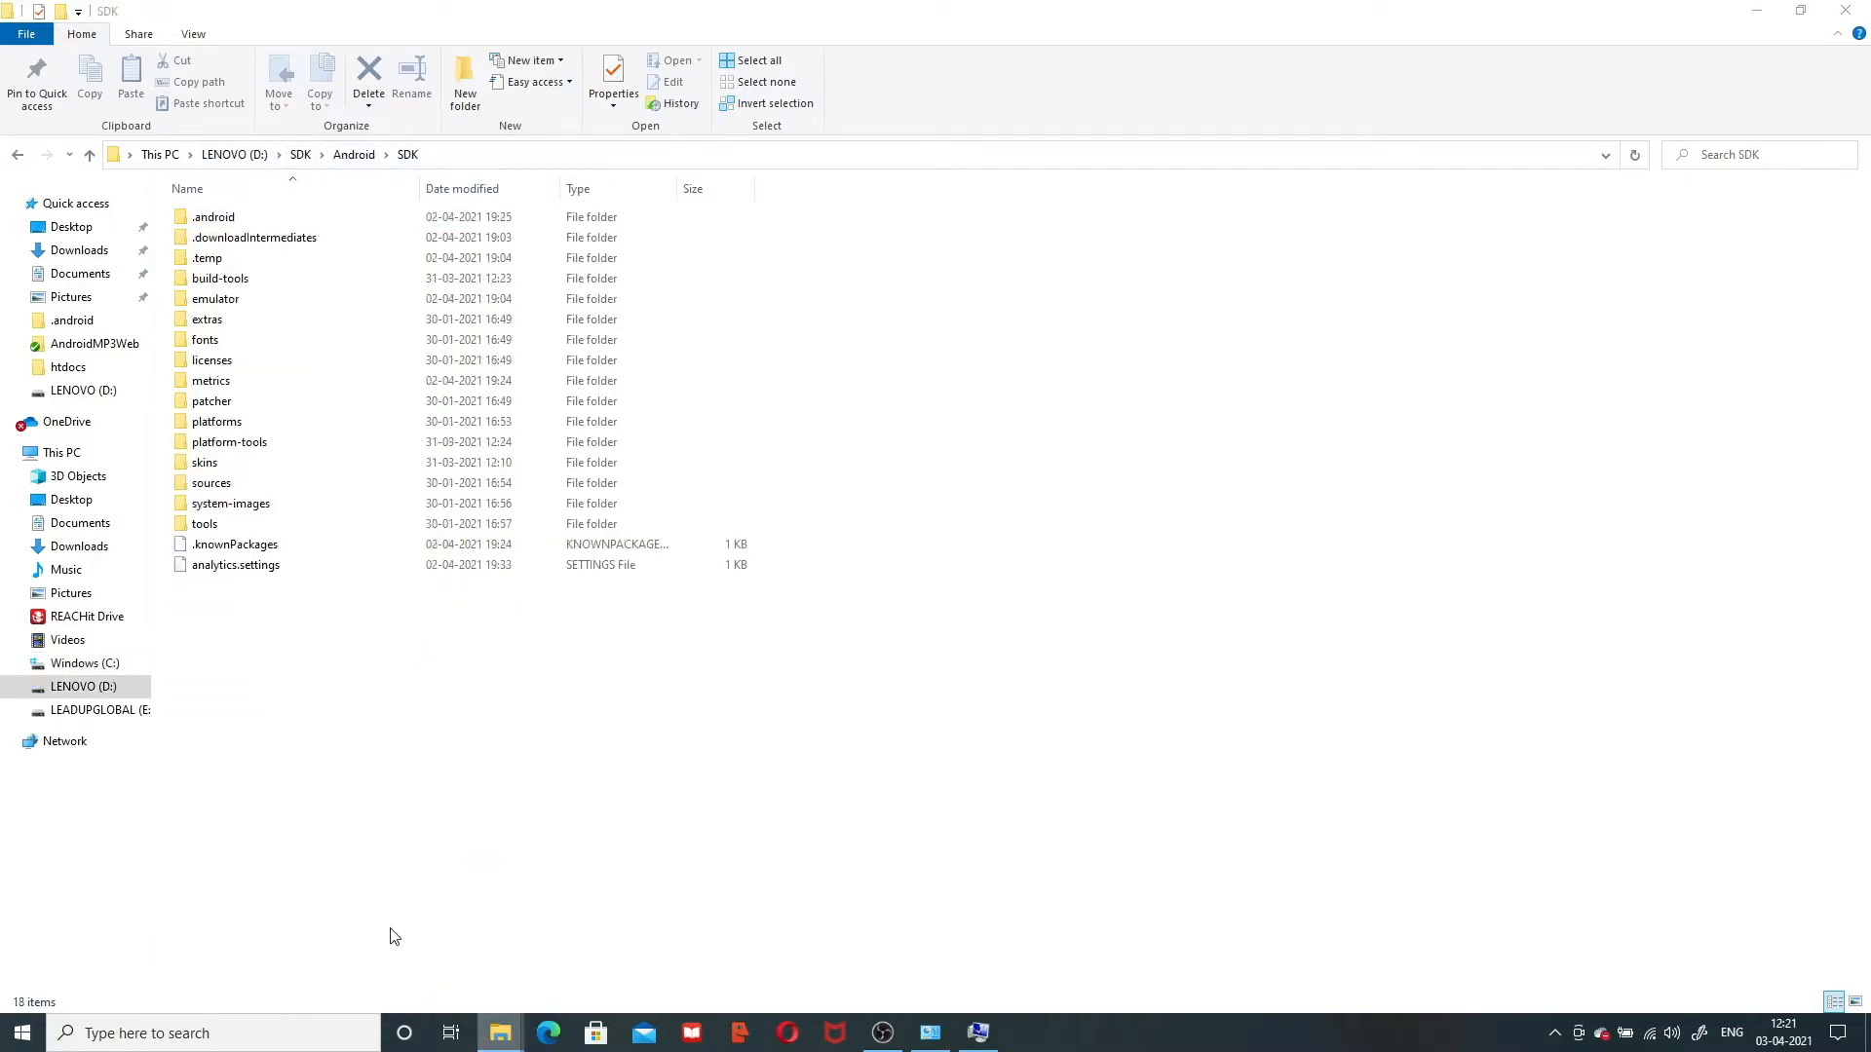
{"action": "left_click", "coordinate": [477, 159]}
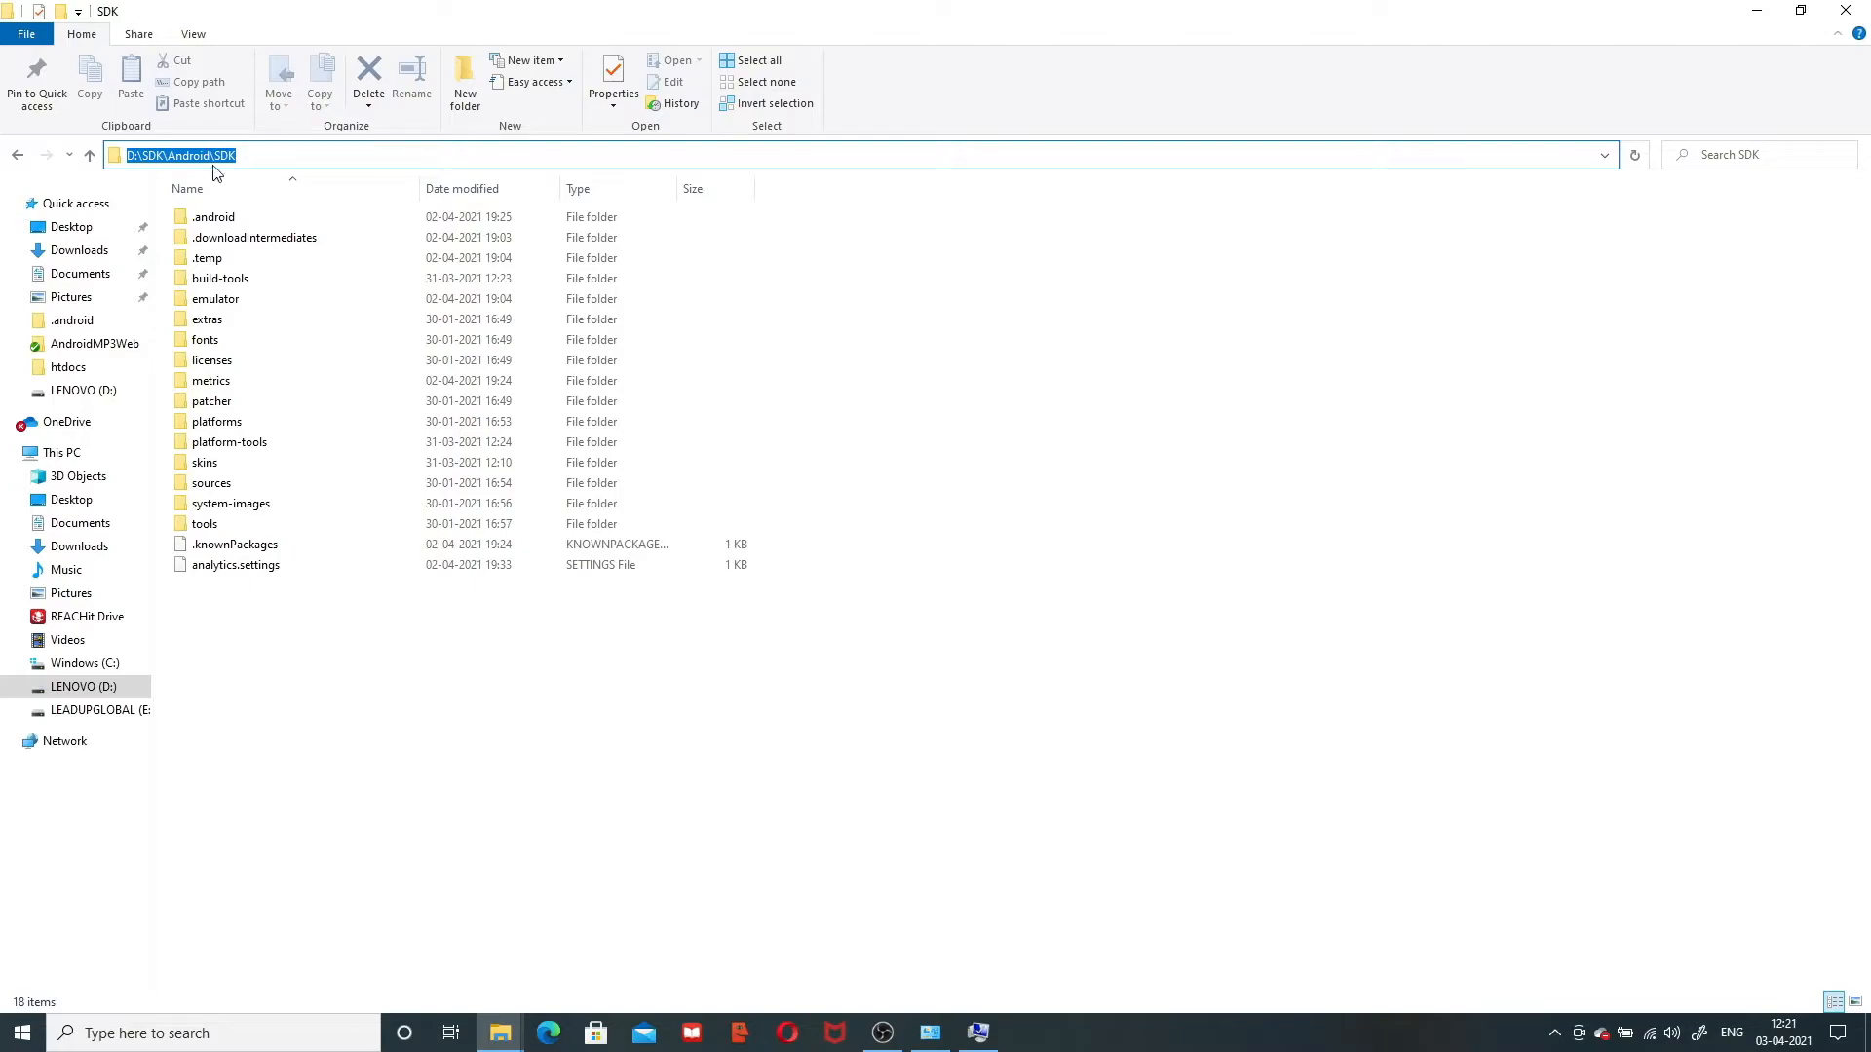
Step: Return to the Environment Variables dialog and check the two Android home variables against the SDK folder path
{"action": "left_click", "coordinate": [978, 1033]}
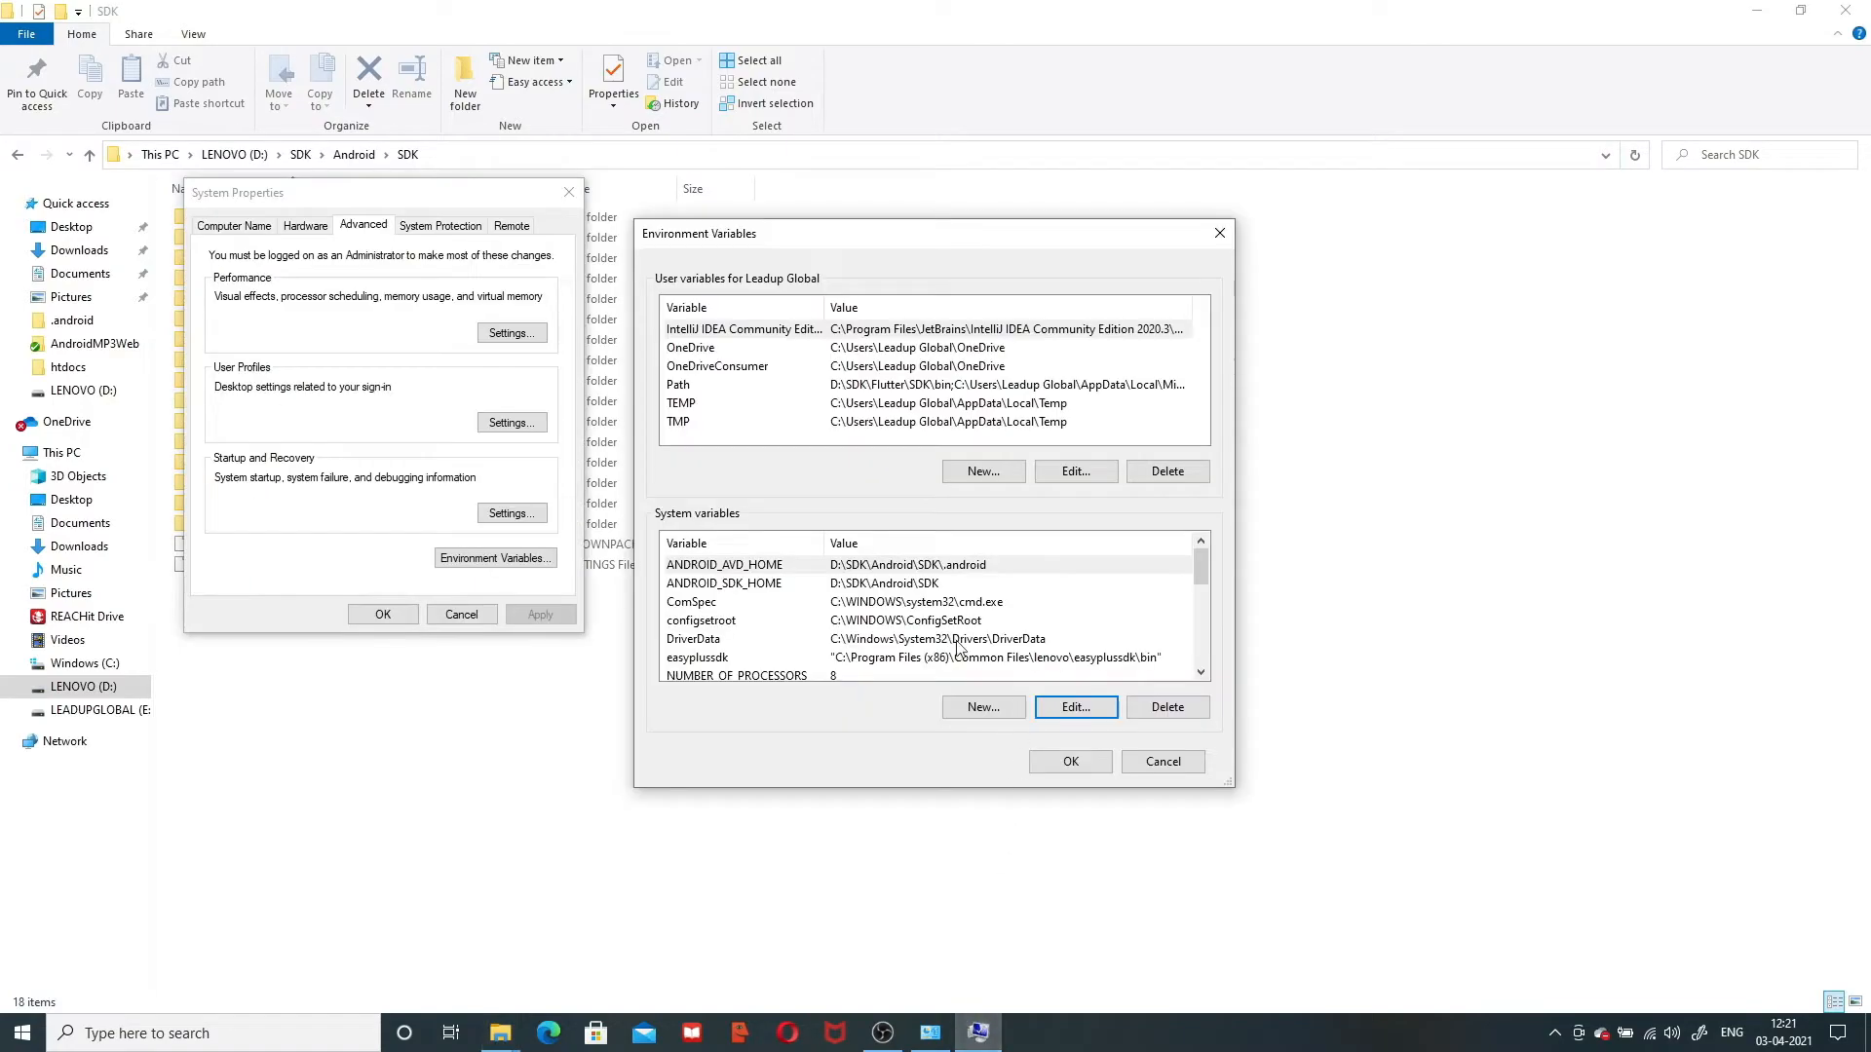
{"action": "left_click", "coordinate": [747, 569]}
{"action": "left_click", "coordinate": [741, 584]}
{"action": "left_click", "coordinate": [741, 570]}
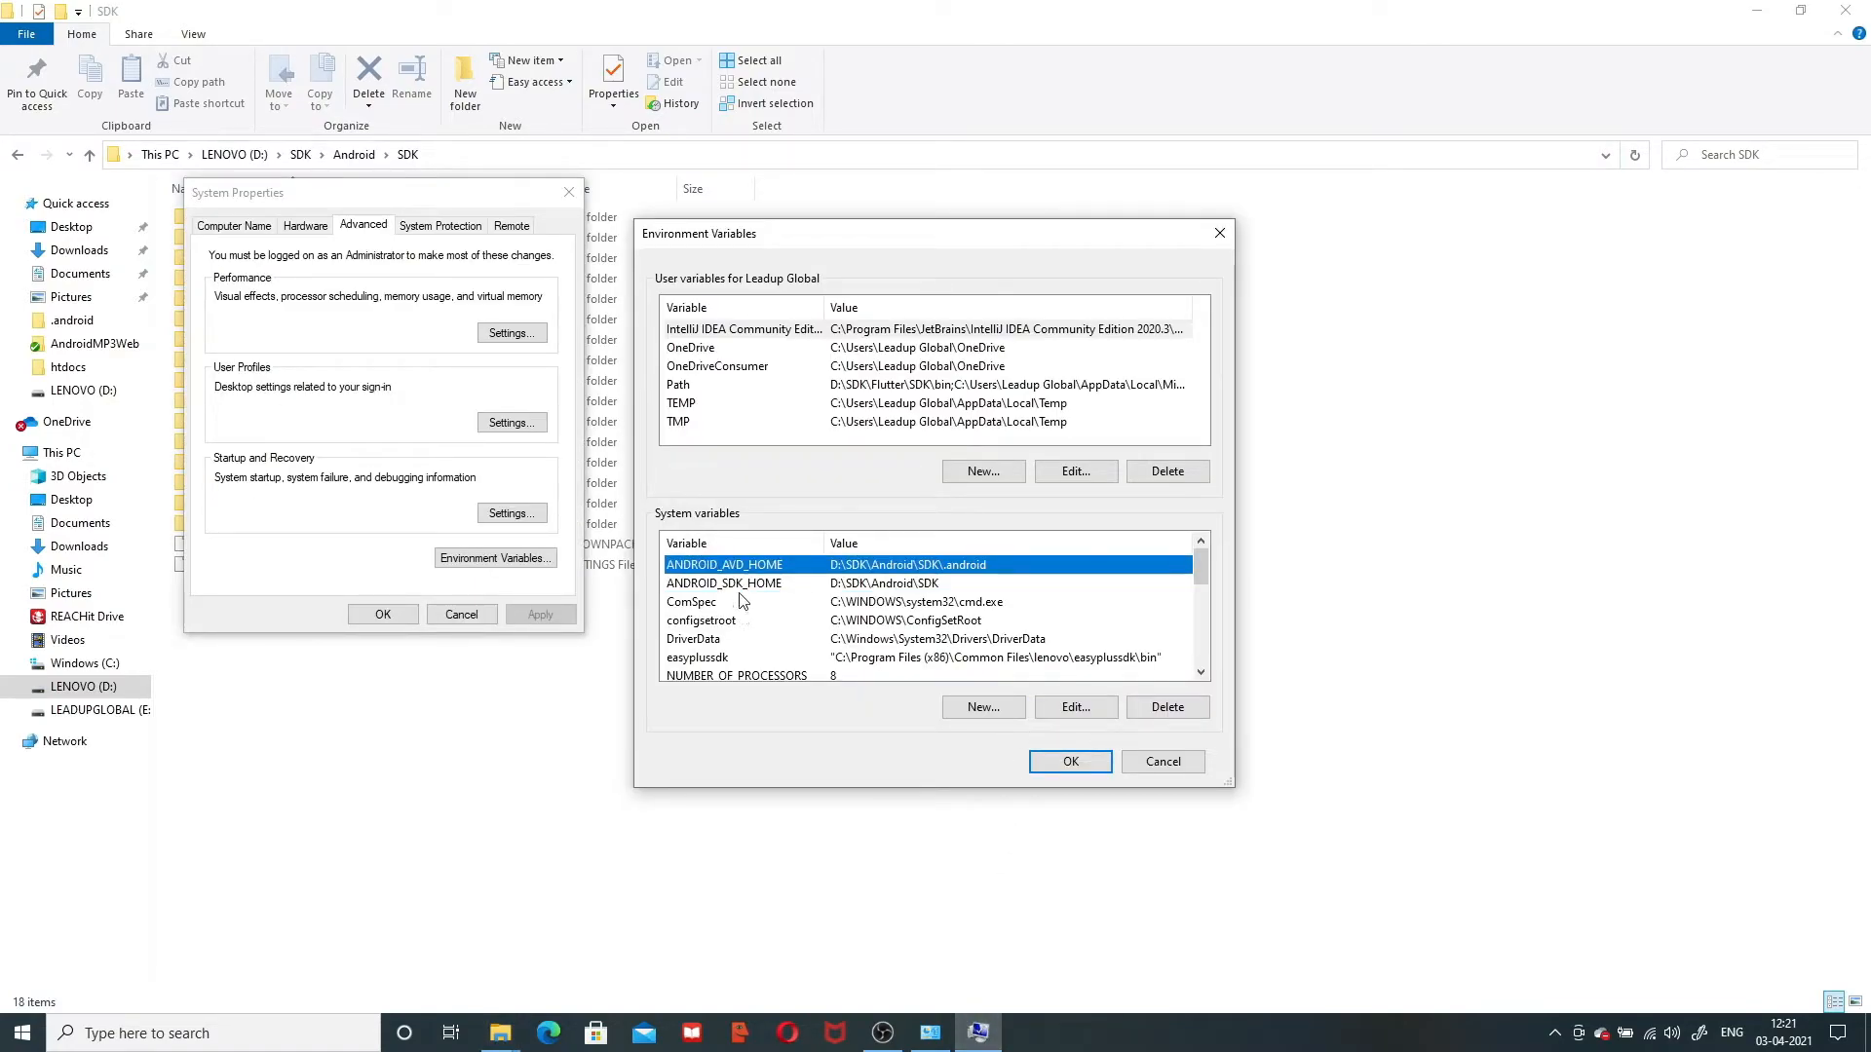
{"action": "left_click", "coordinate": [740, 590]}
{"action": "left_click", "coordinate": [737, 602]}
{"action": "left_click", "coordinate": [745, 584]}
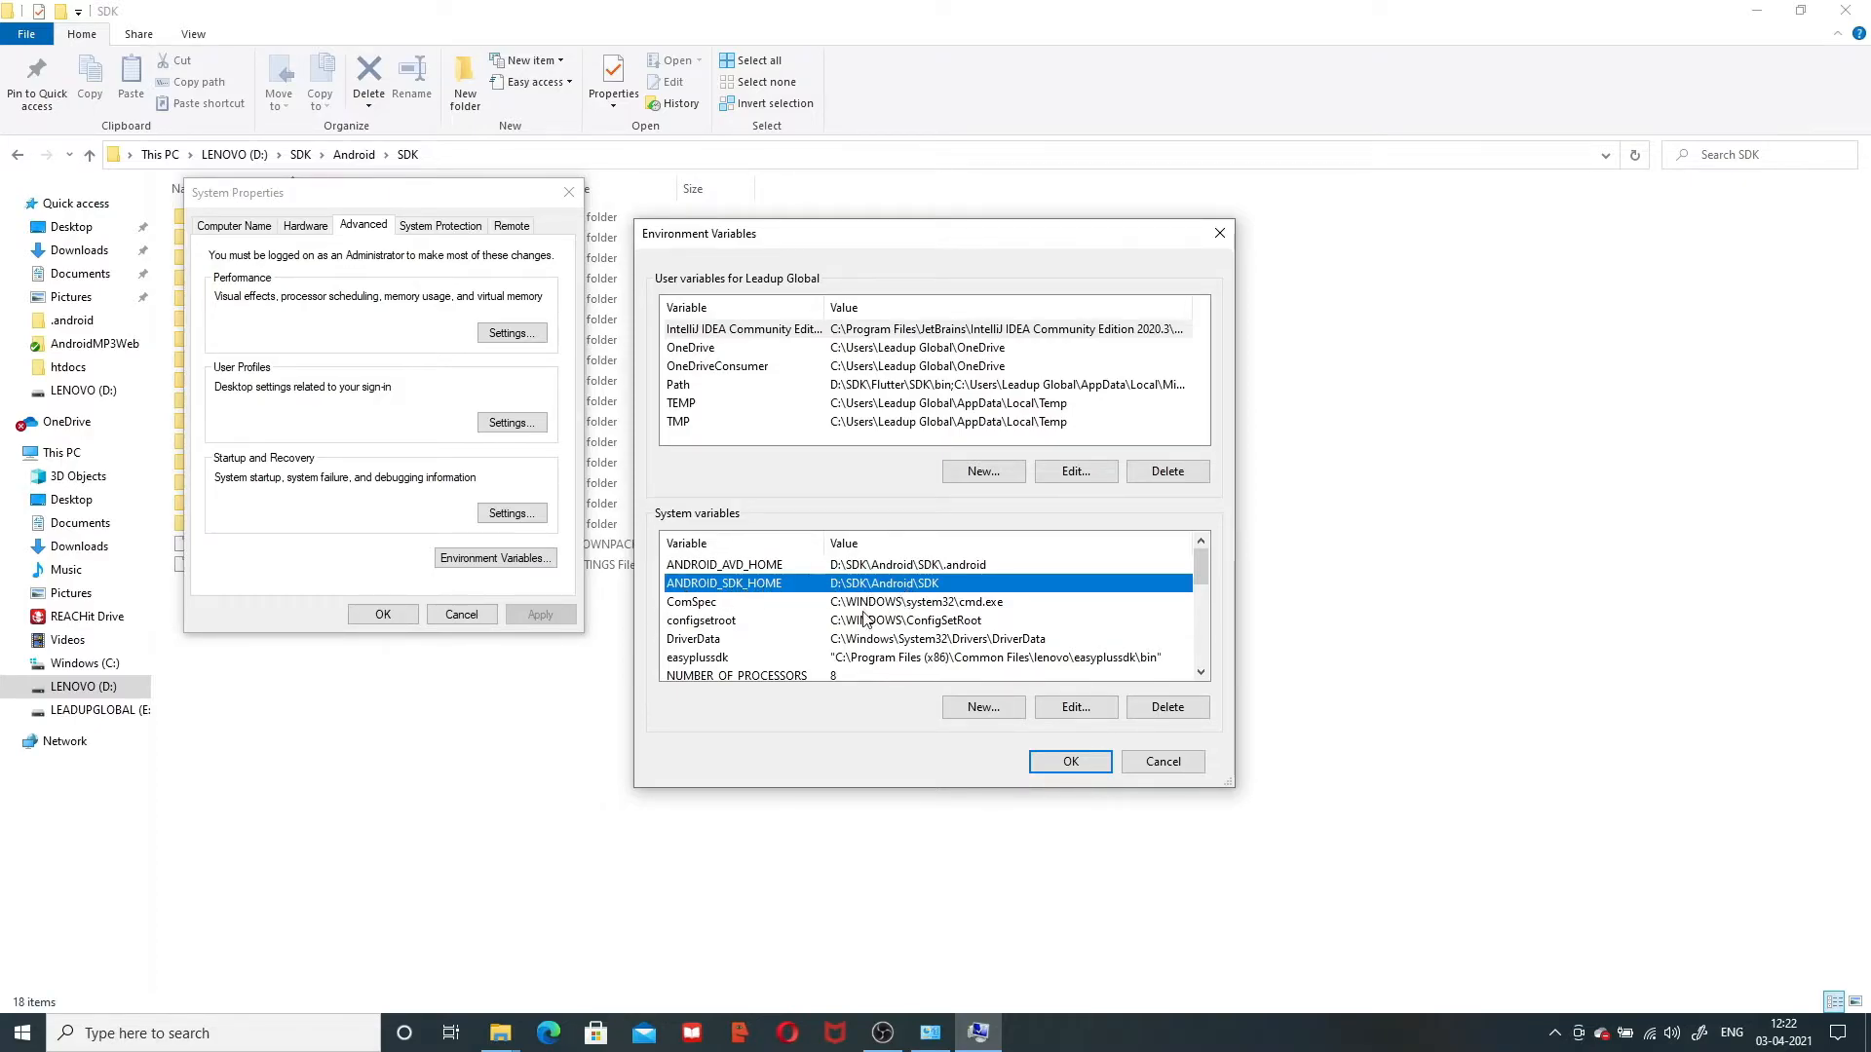
Step: Open the ANDROID_AVD_HOME system variable for editing, highlight the .android part of its value, and accept it without changes
{"action": "left_click", "coordinate": [718, 567]}
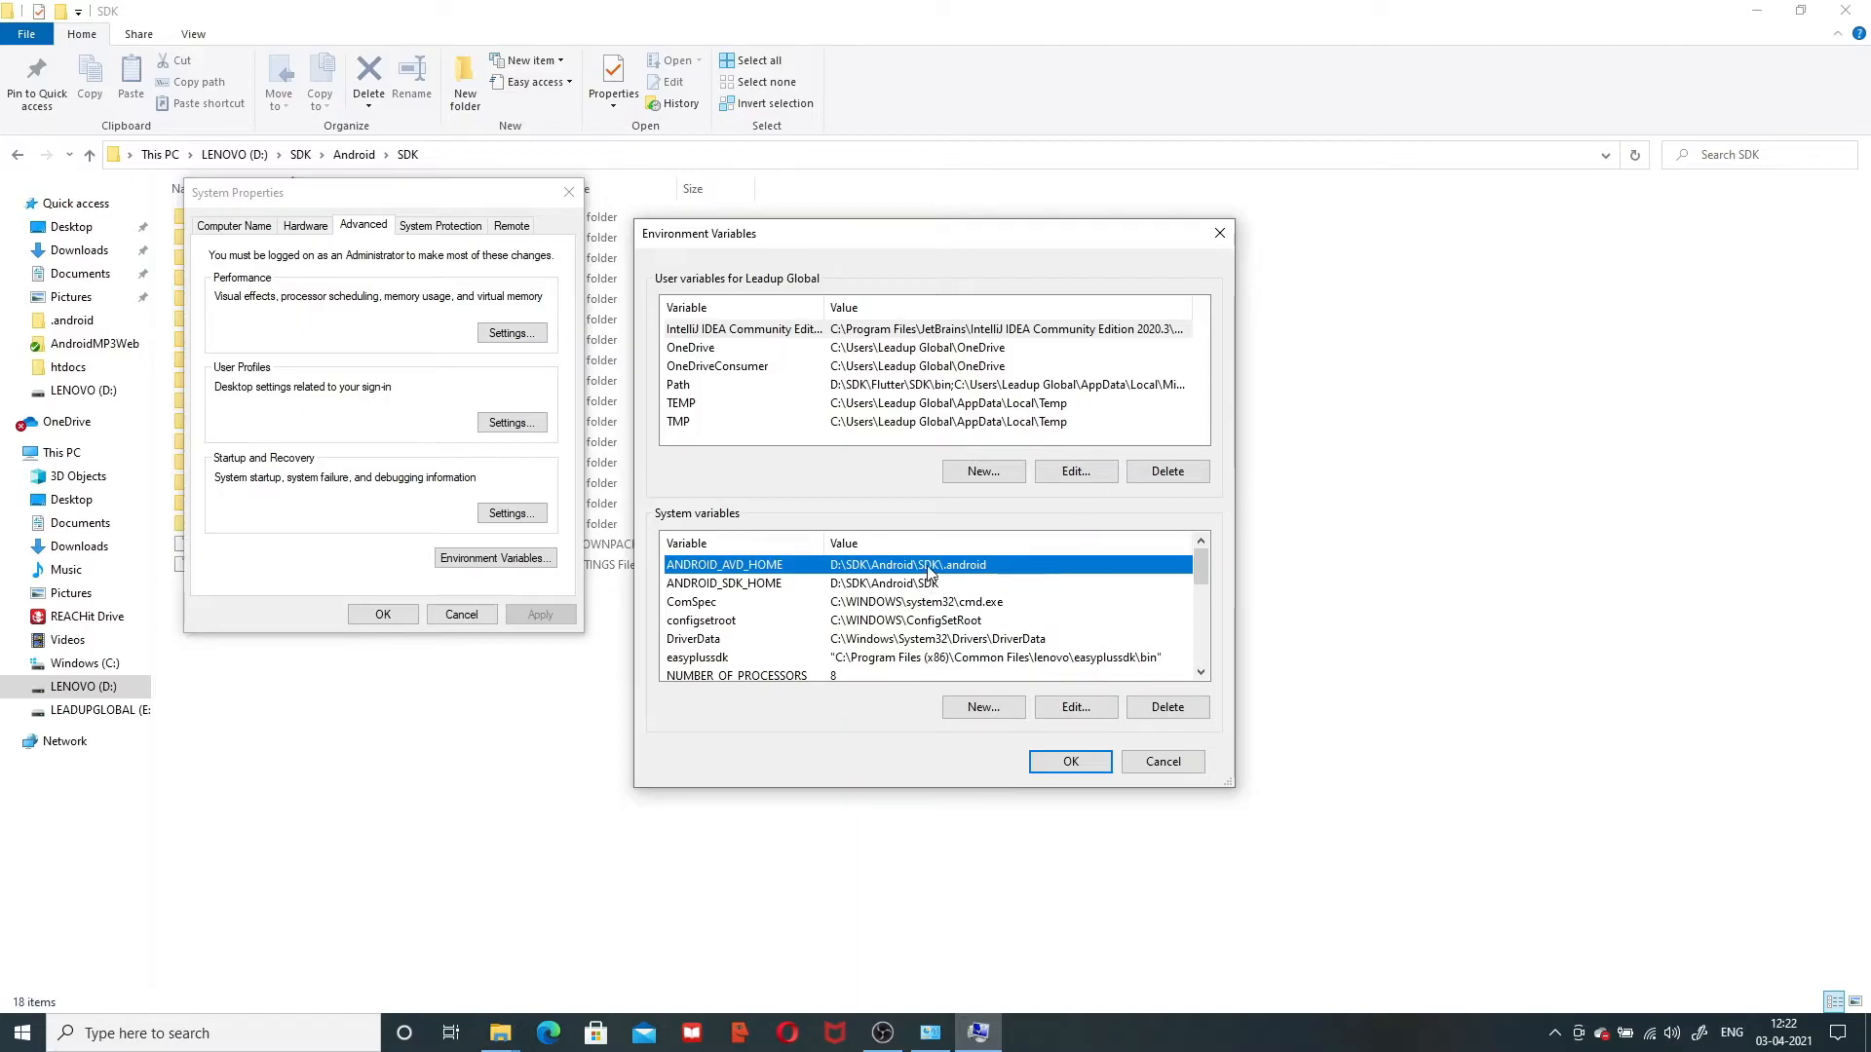
{"action": "double_click", "coordinate": [928, 571]}
{"action": "left_click", "coordinate": [861, 519]}
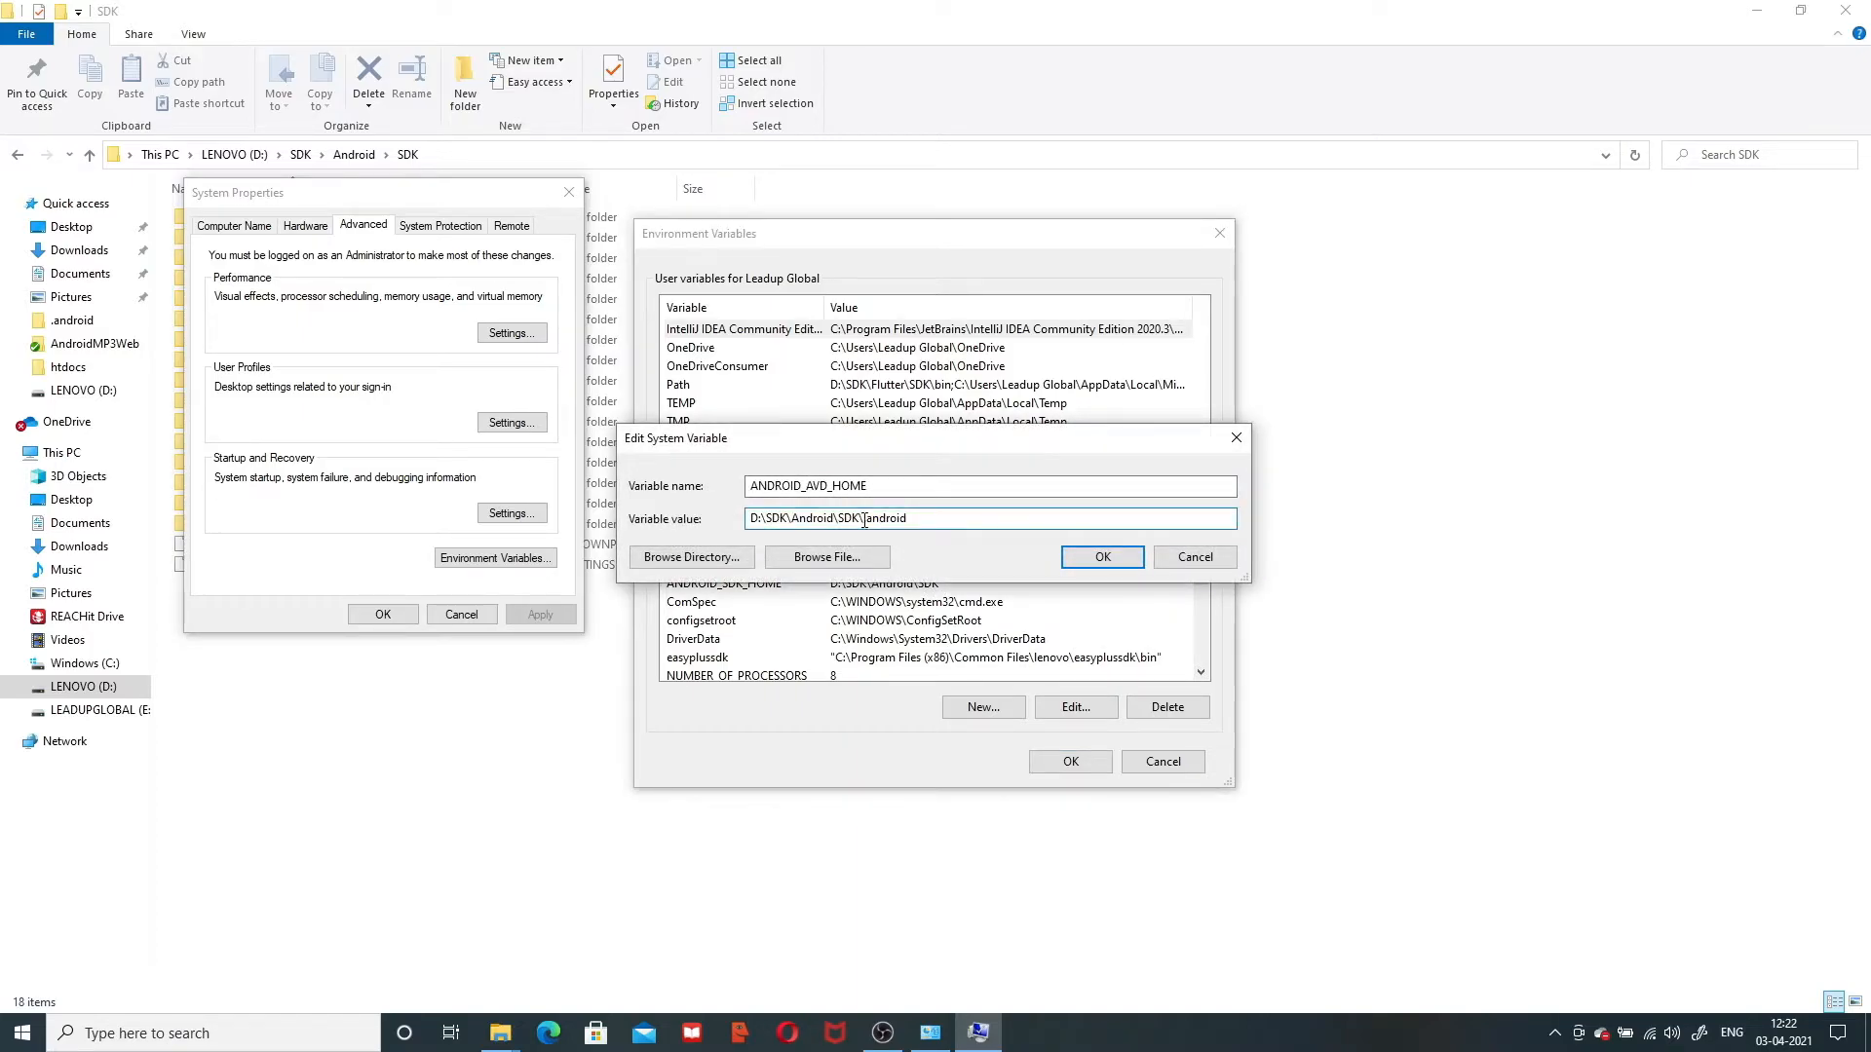
{"action": "left_click_drag", "start_coordinate": [863, 520], "coordinate": [917, 520]}
{"action": "left_click", "coordinate": [1085, 552]}
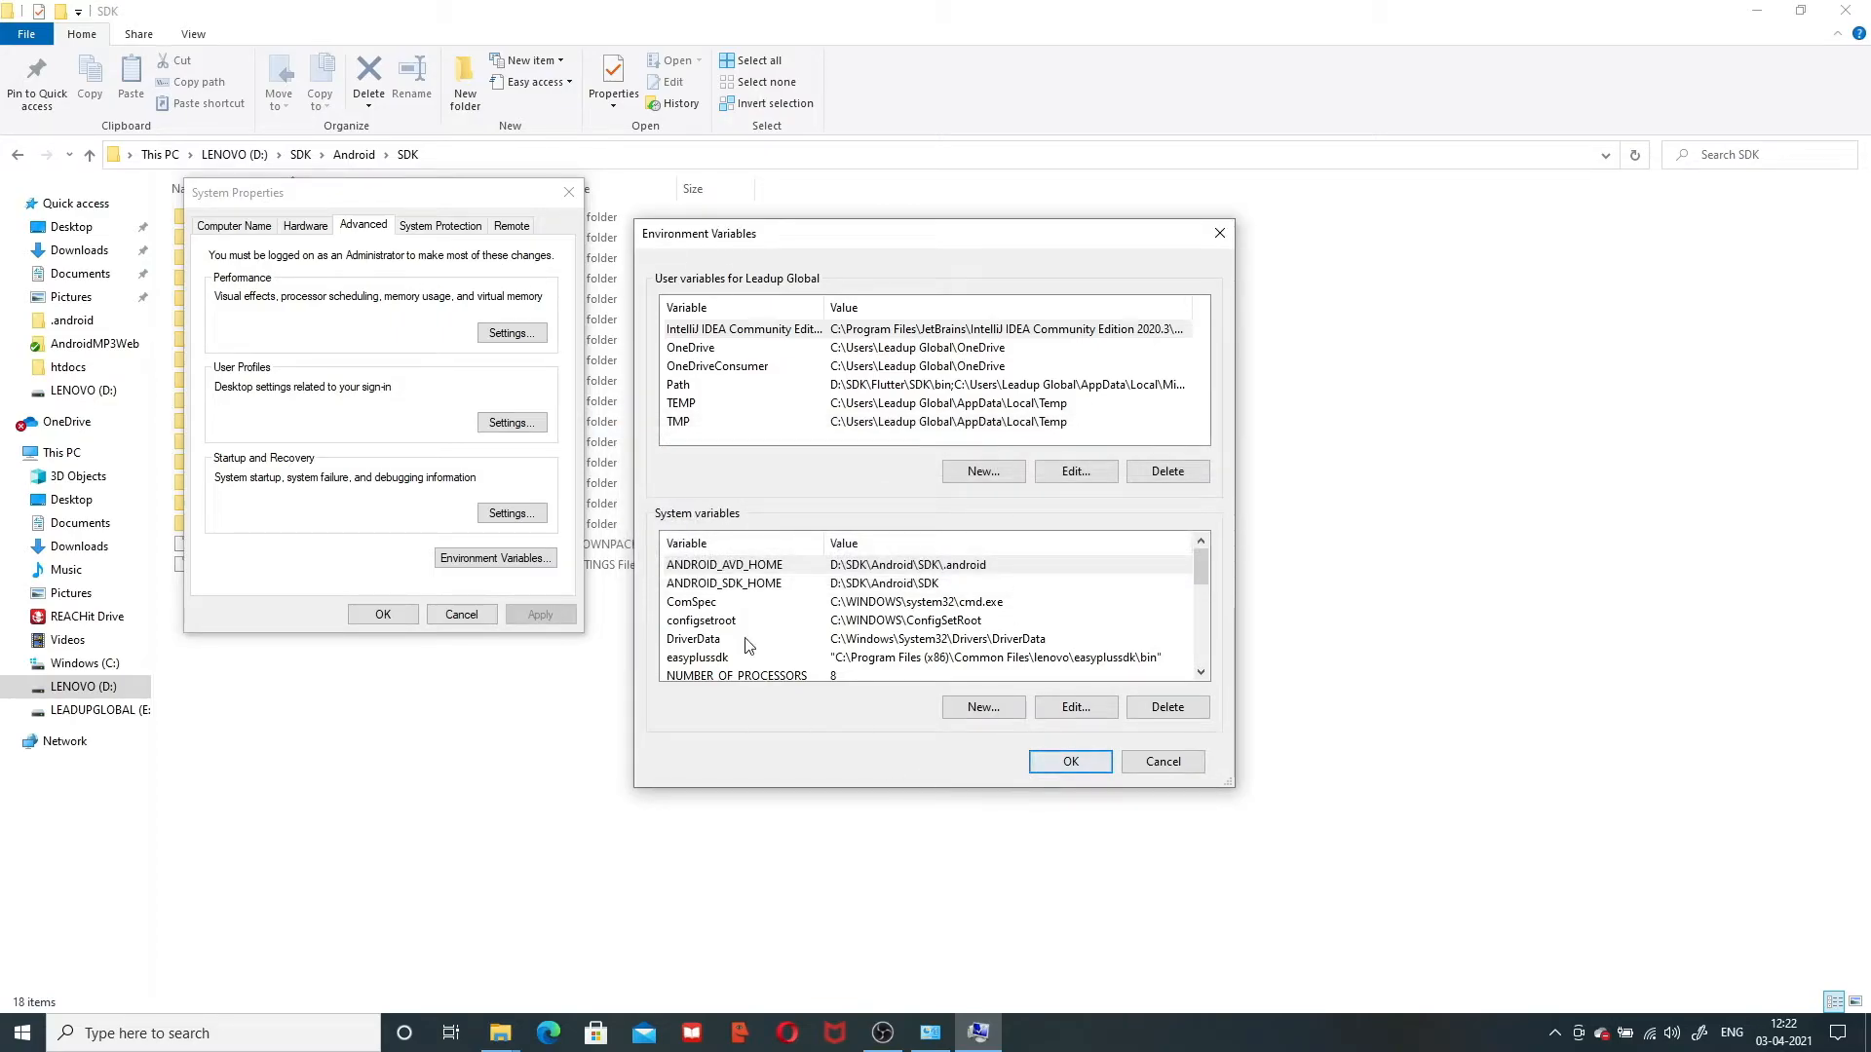
Step: Look through the account's profile folder under C:\Users for a .android folder, and return to the SDK folder window
{"action": "mouse_move", "coordinate": [500, 1033]}
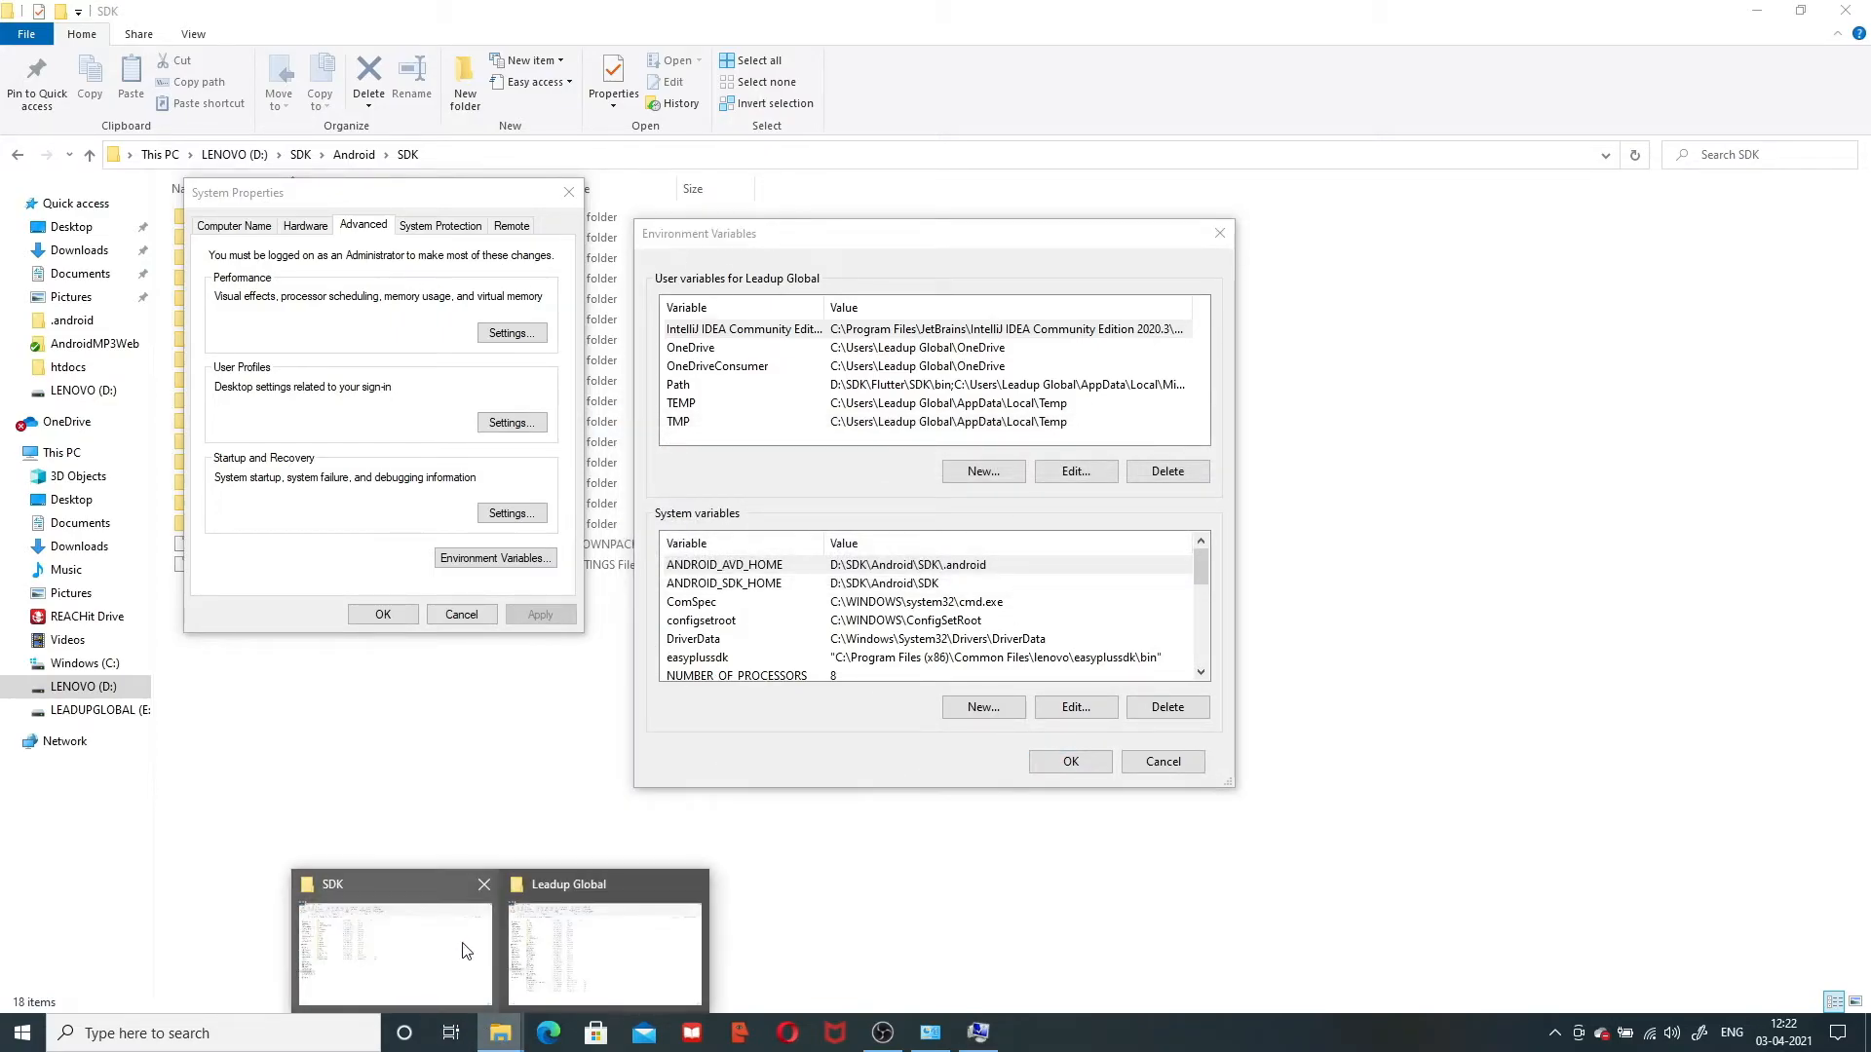
{"action": "left_click", "coordinate": [544, 941]}
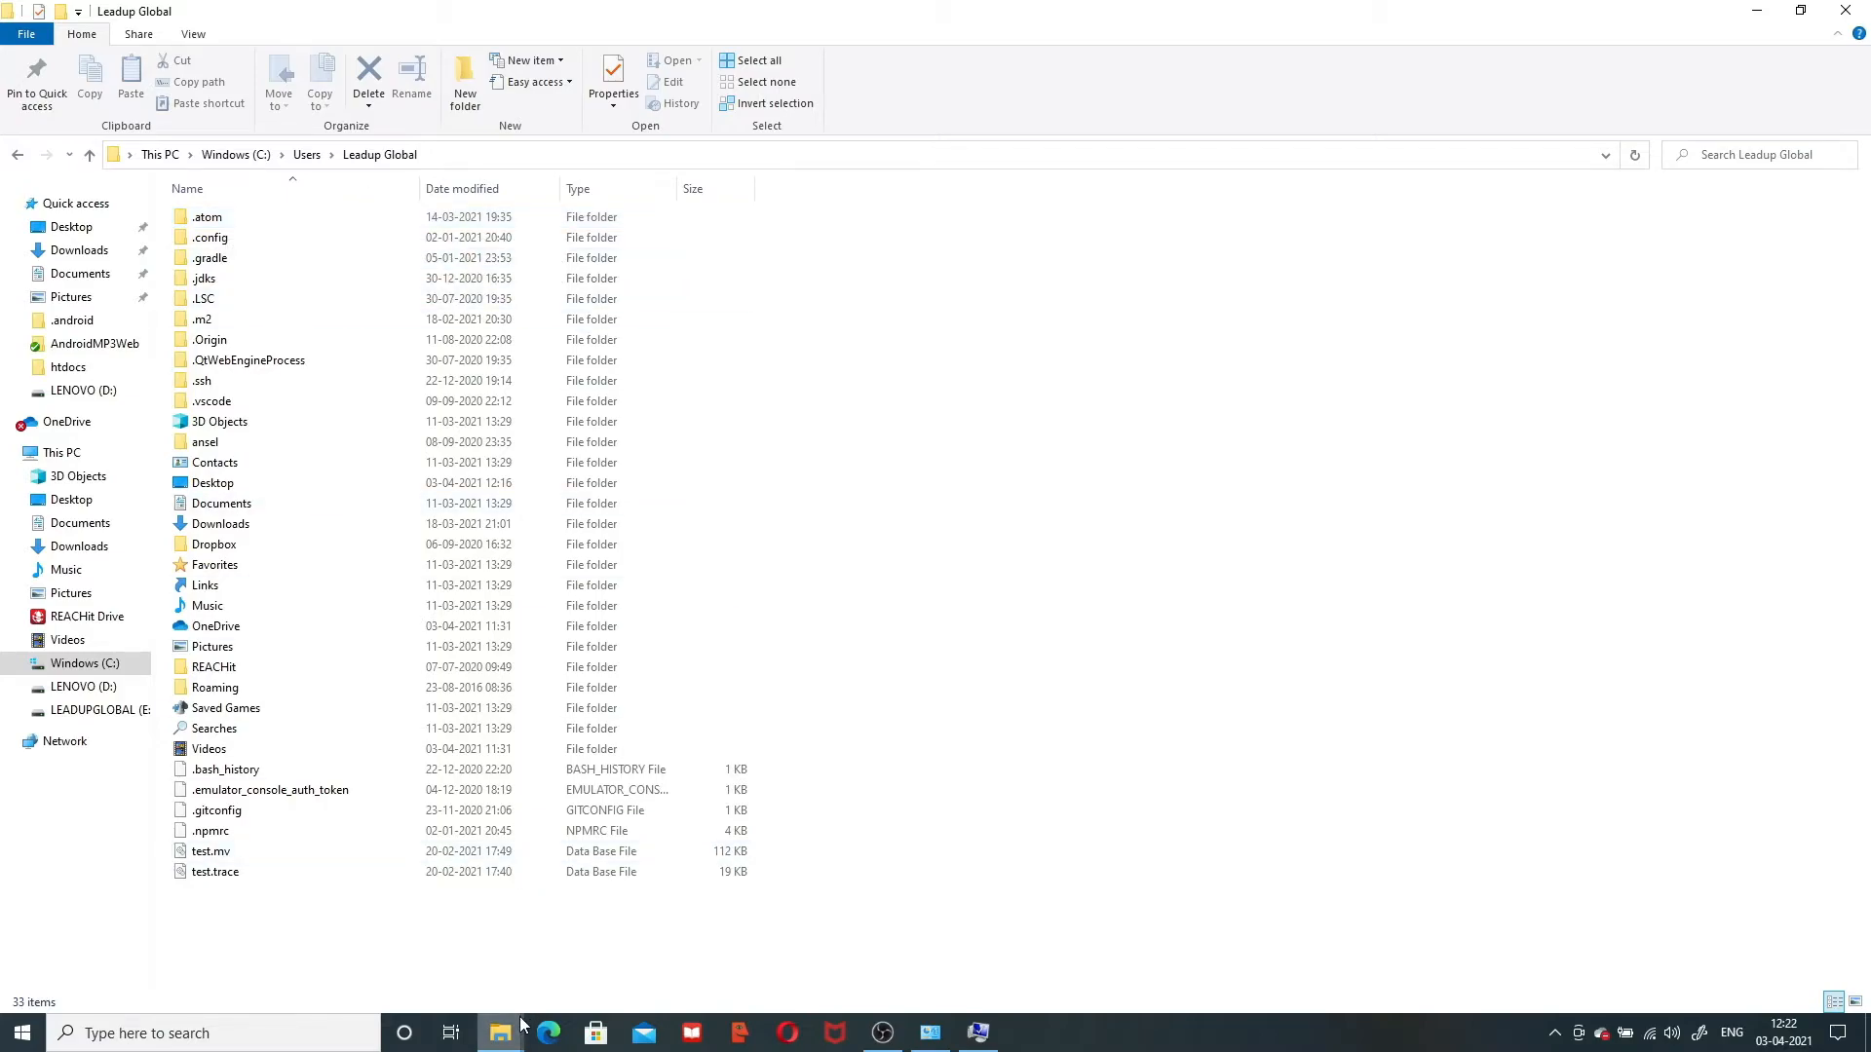
{"action": "mouse_move", "coordinate": [520, 1026]}
{"action": "left_click", "coordinate": [406, 949]}
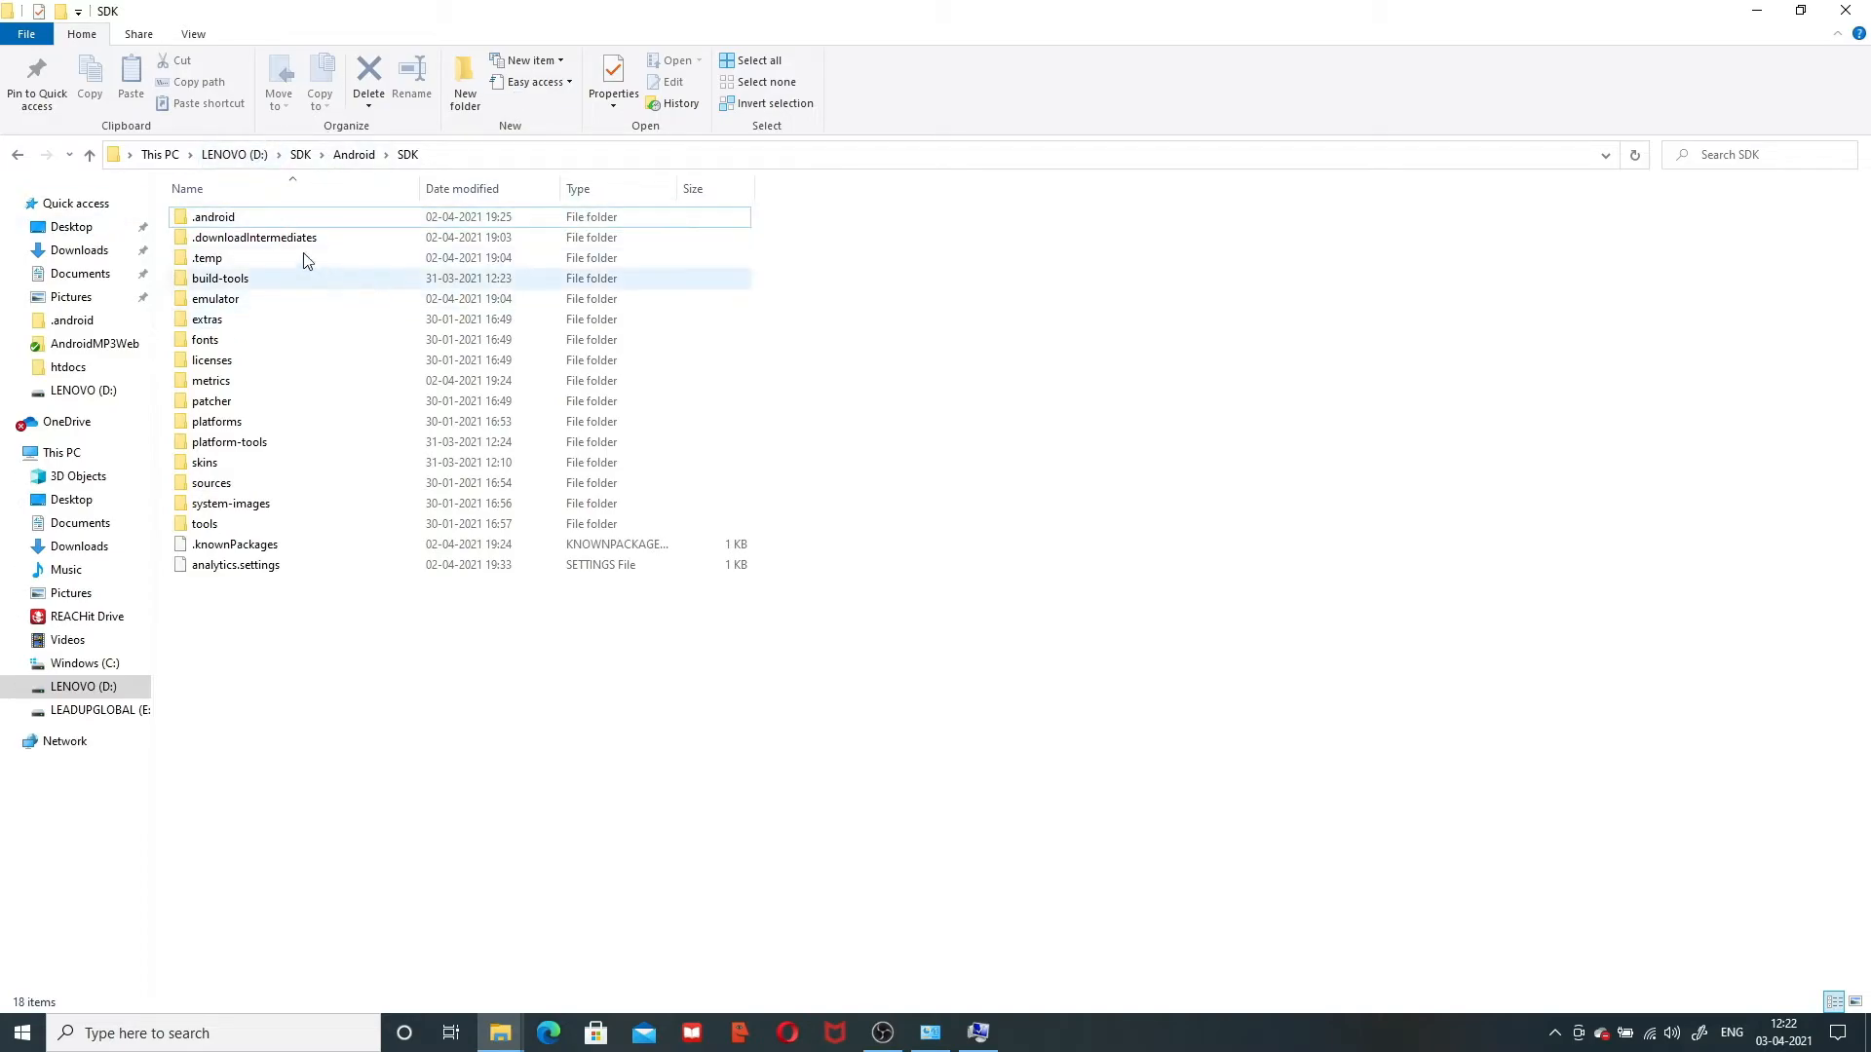
Step: Open the avd folder inside .android and check the location in the Pixel_4_XL_API_30.avd folder's properties
{"action": "left_click", "coordinate": [230, 226]}
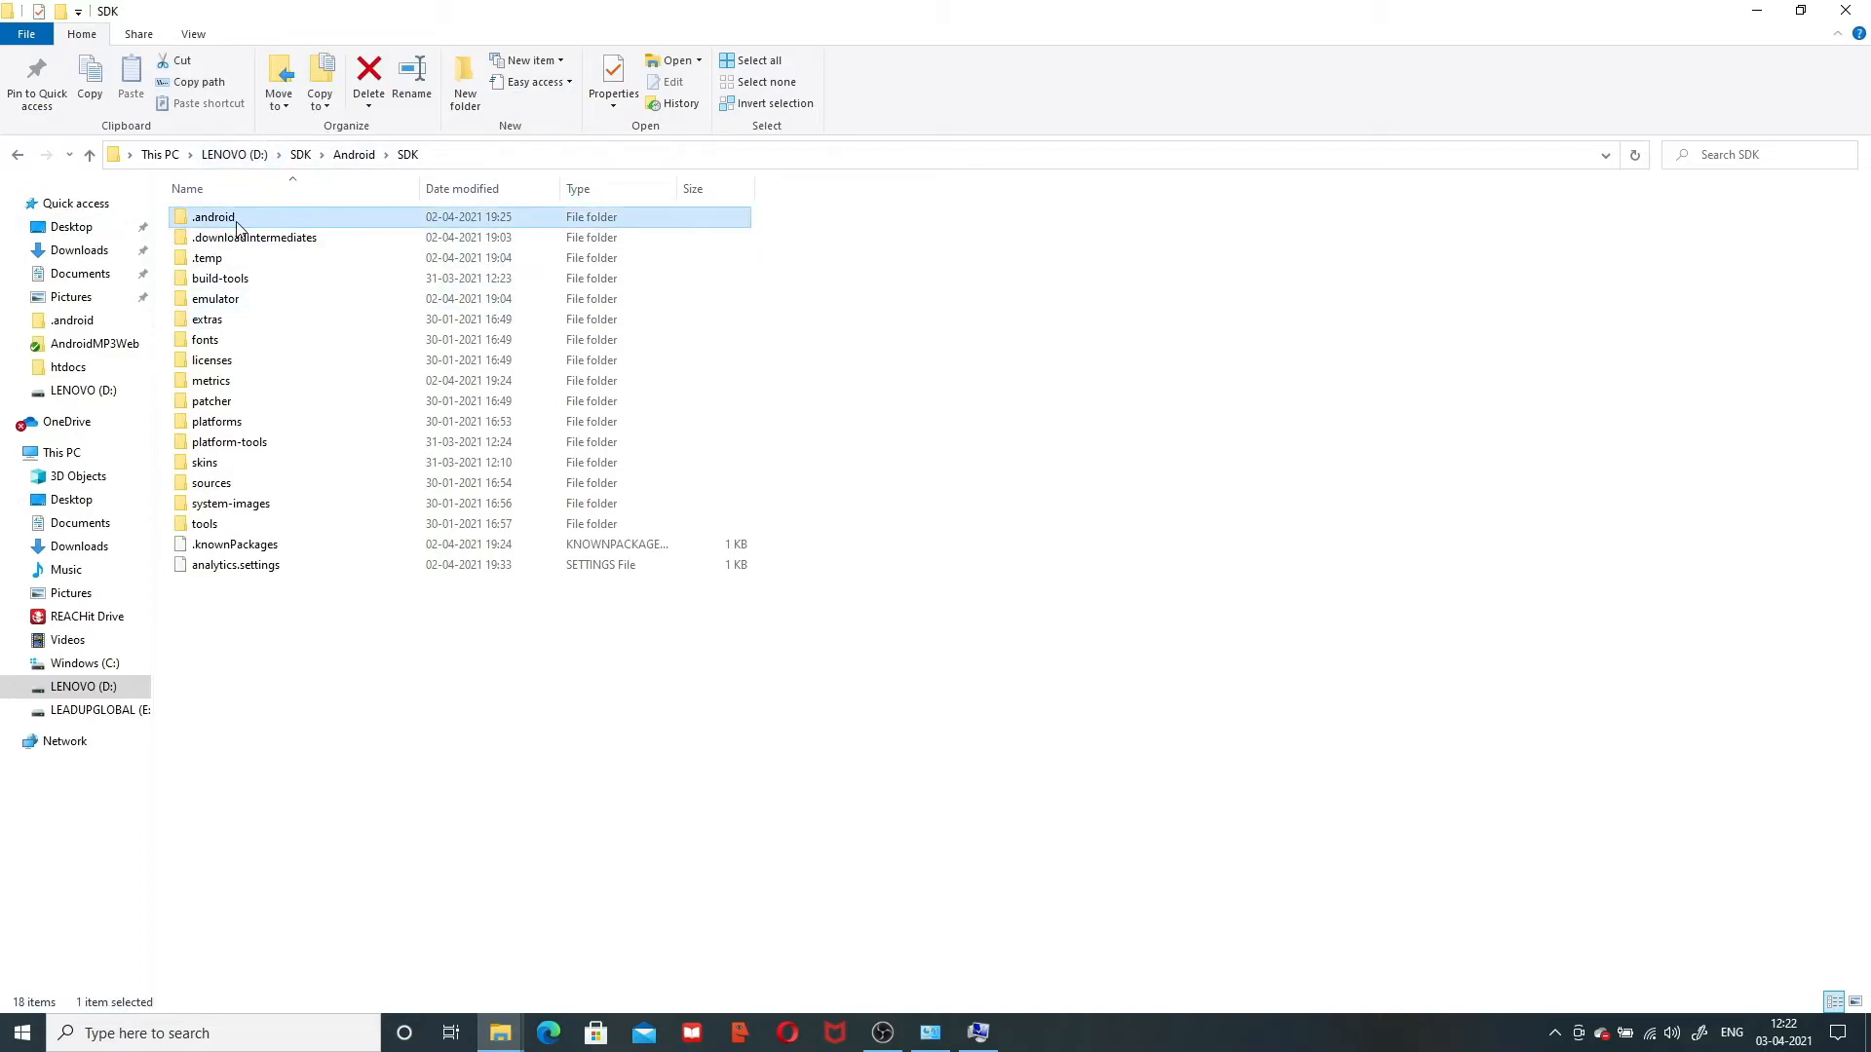
{"action": "double_click", "coordinate": [232, 226]}
{"action": "double_click", "coordinate": [220, 220]}
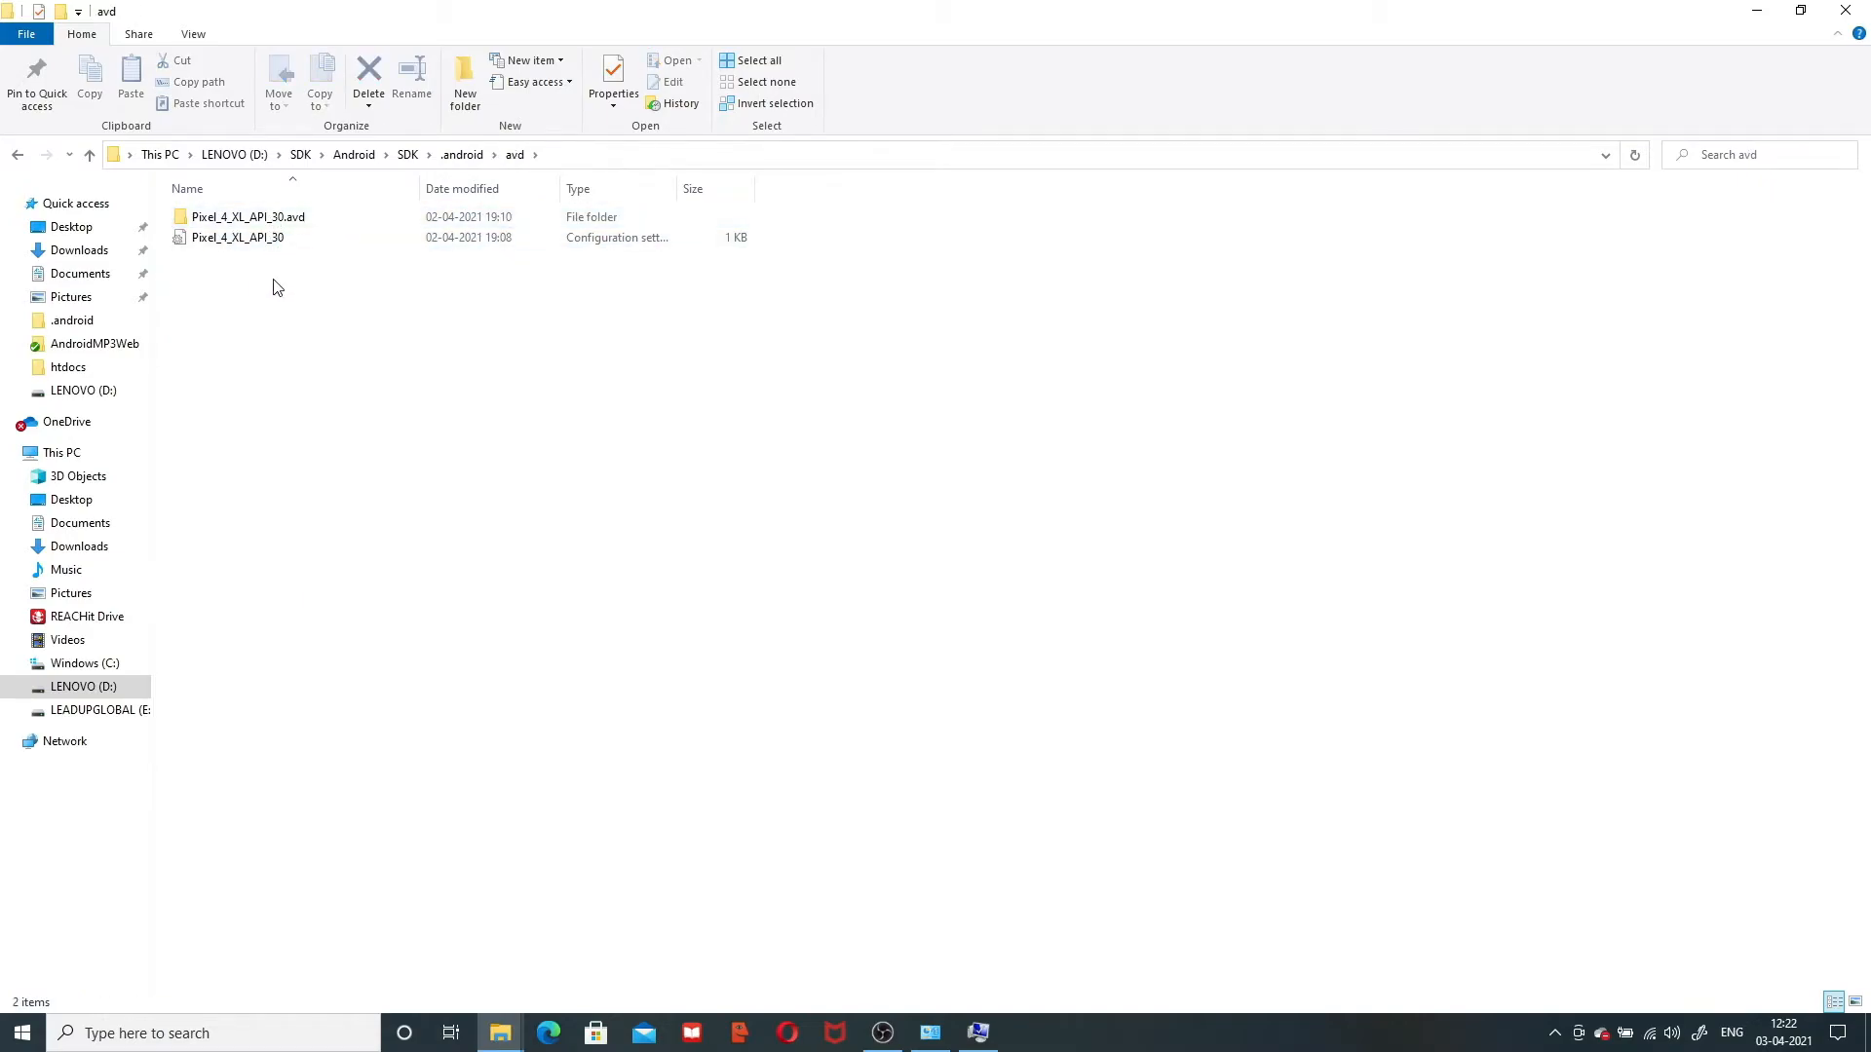
{"action": "right_click", "coordinate": [280, 221]}
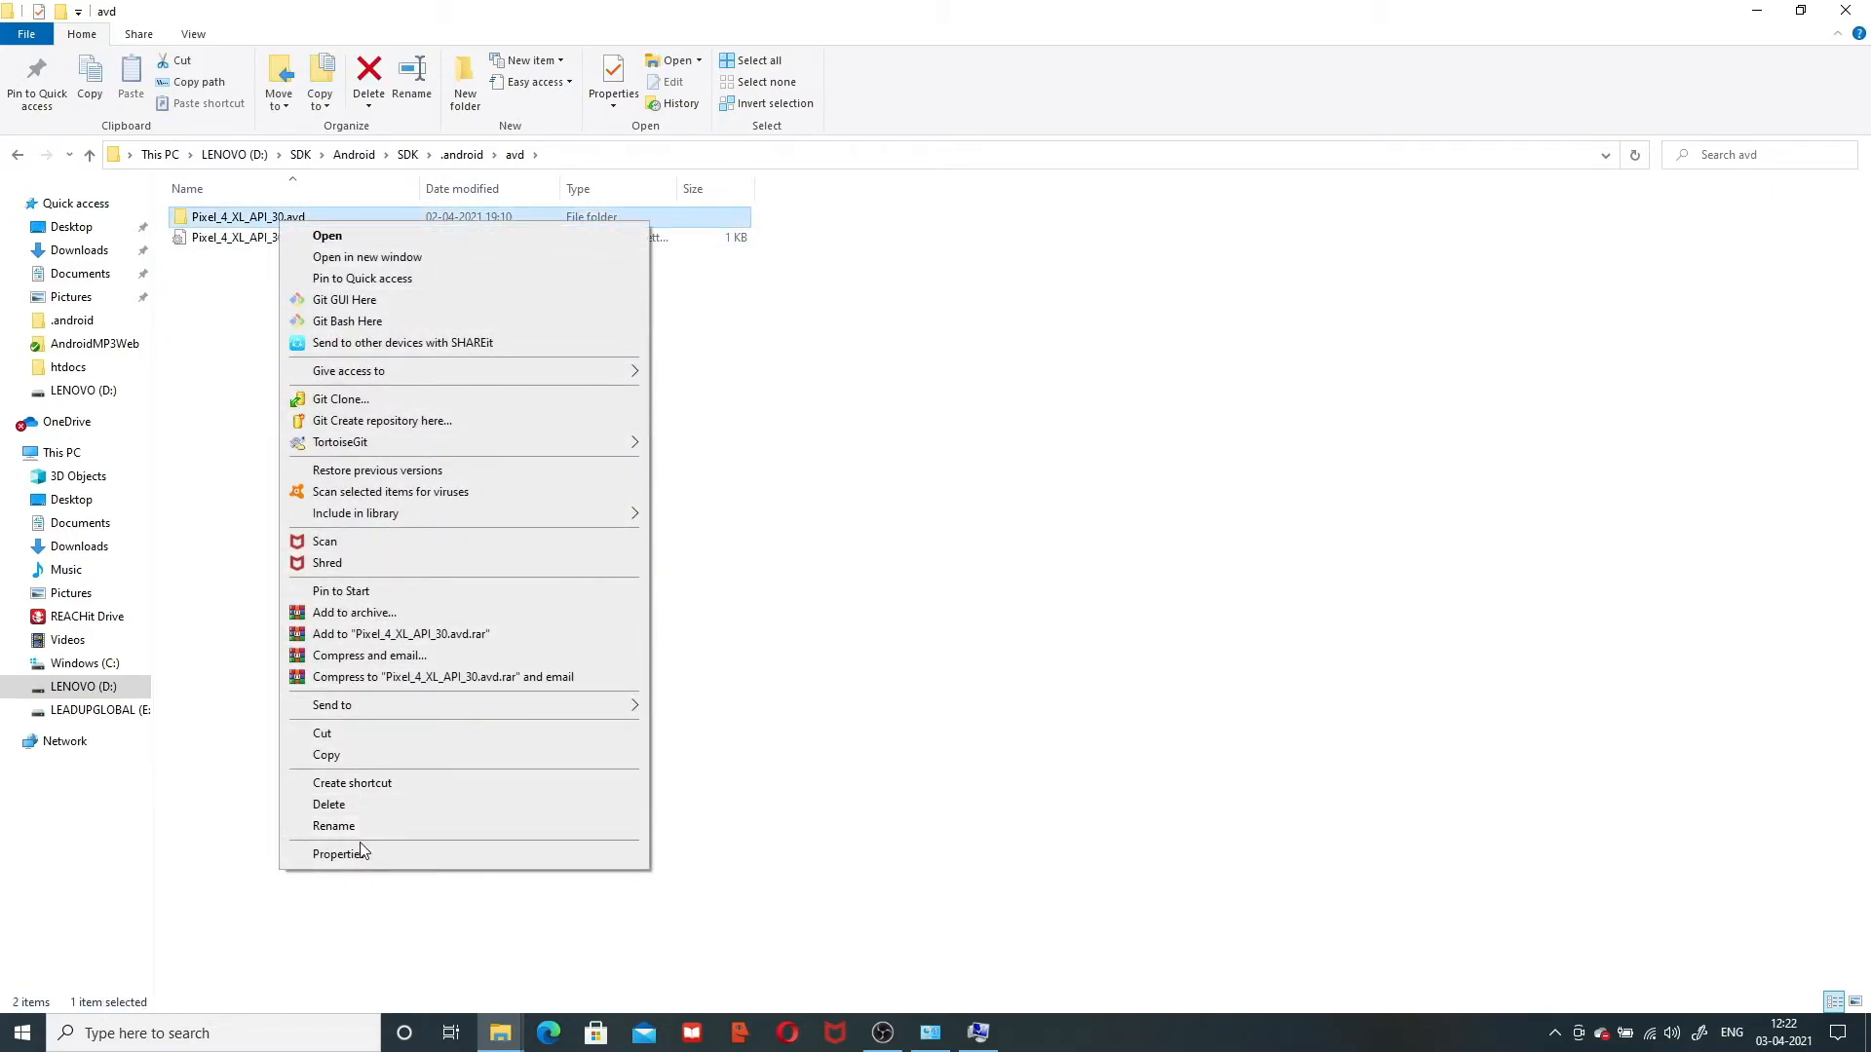
{"action": "left_click", "coordinate": [357, 854]}
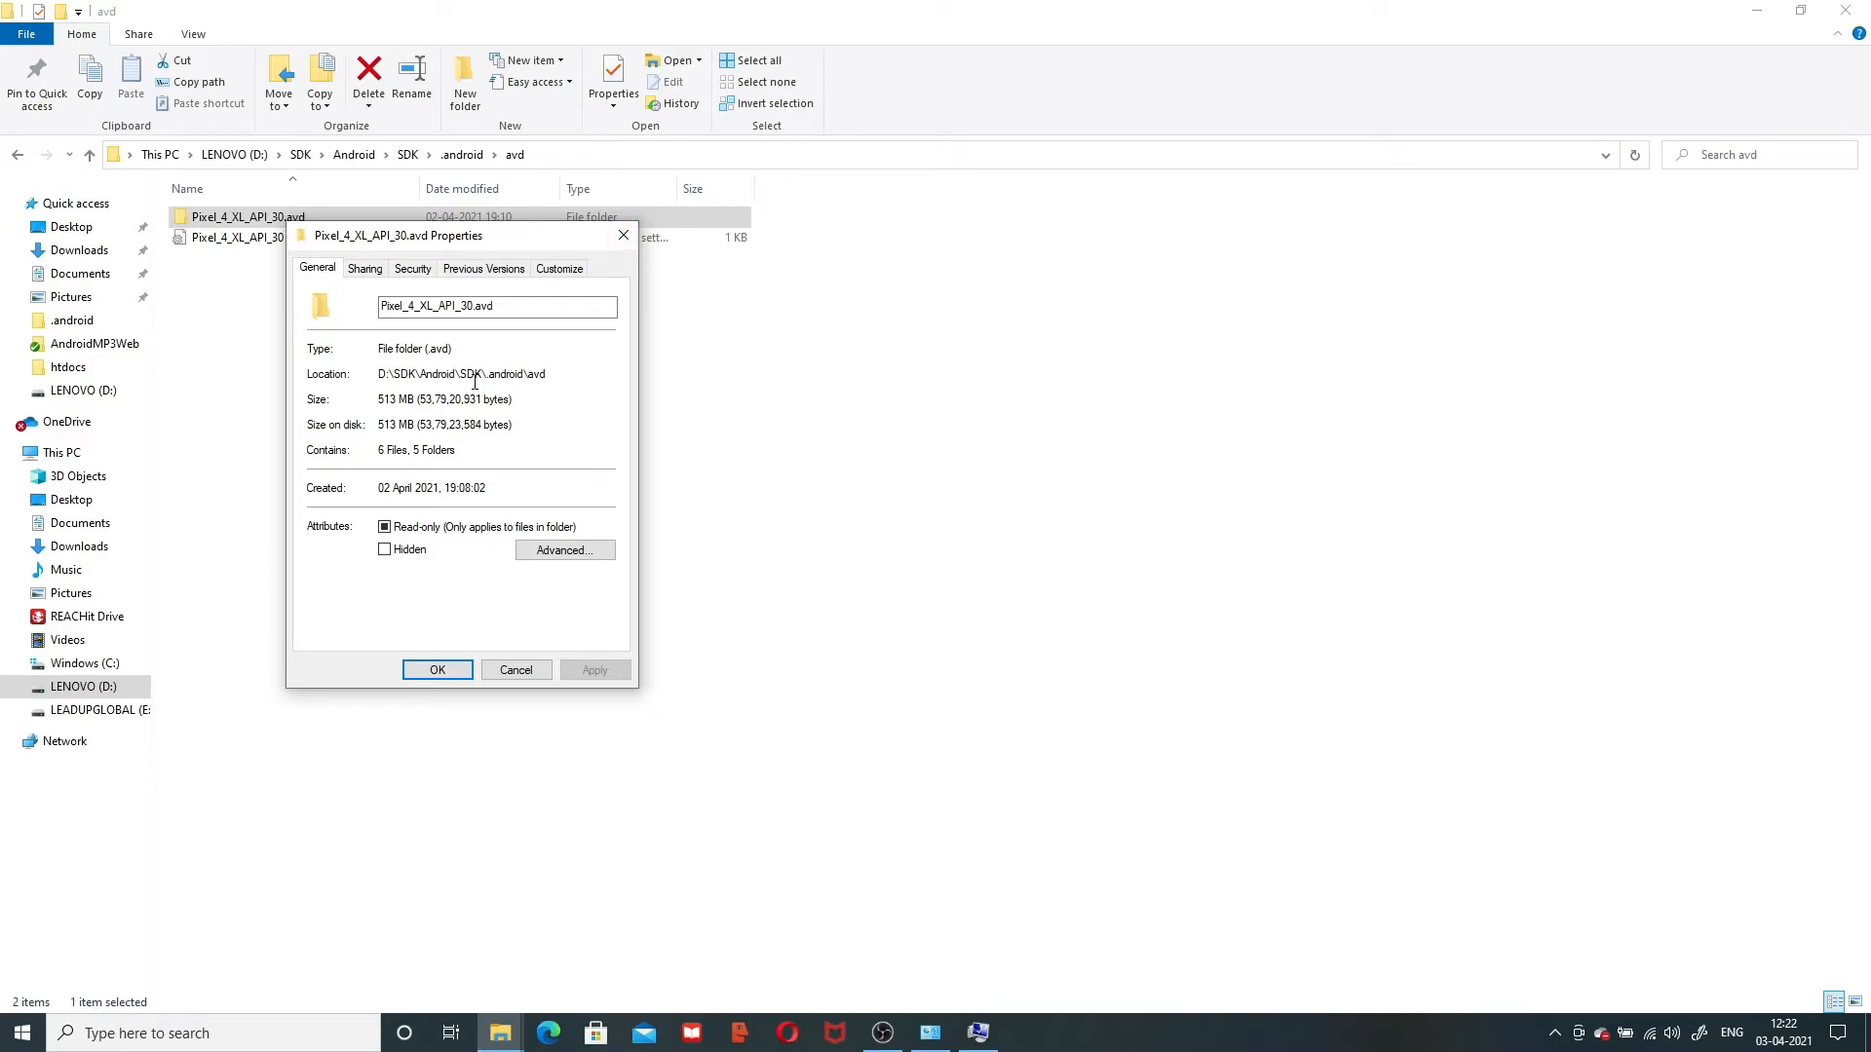
{"action": "left_click", "coordinate": [623, 235]}
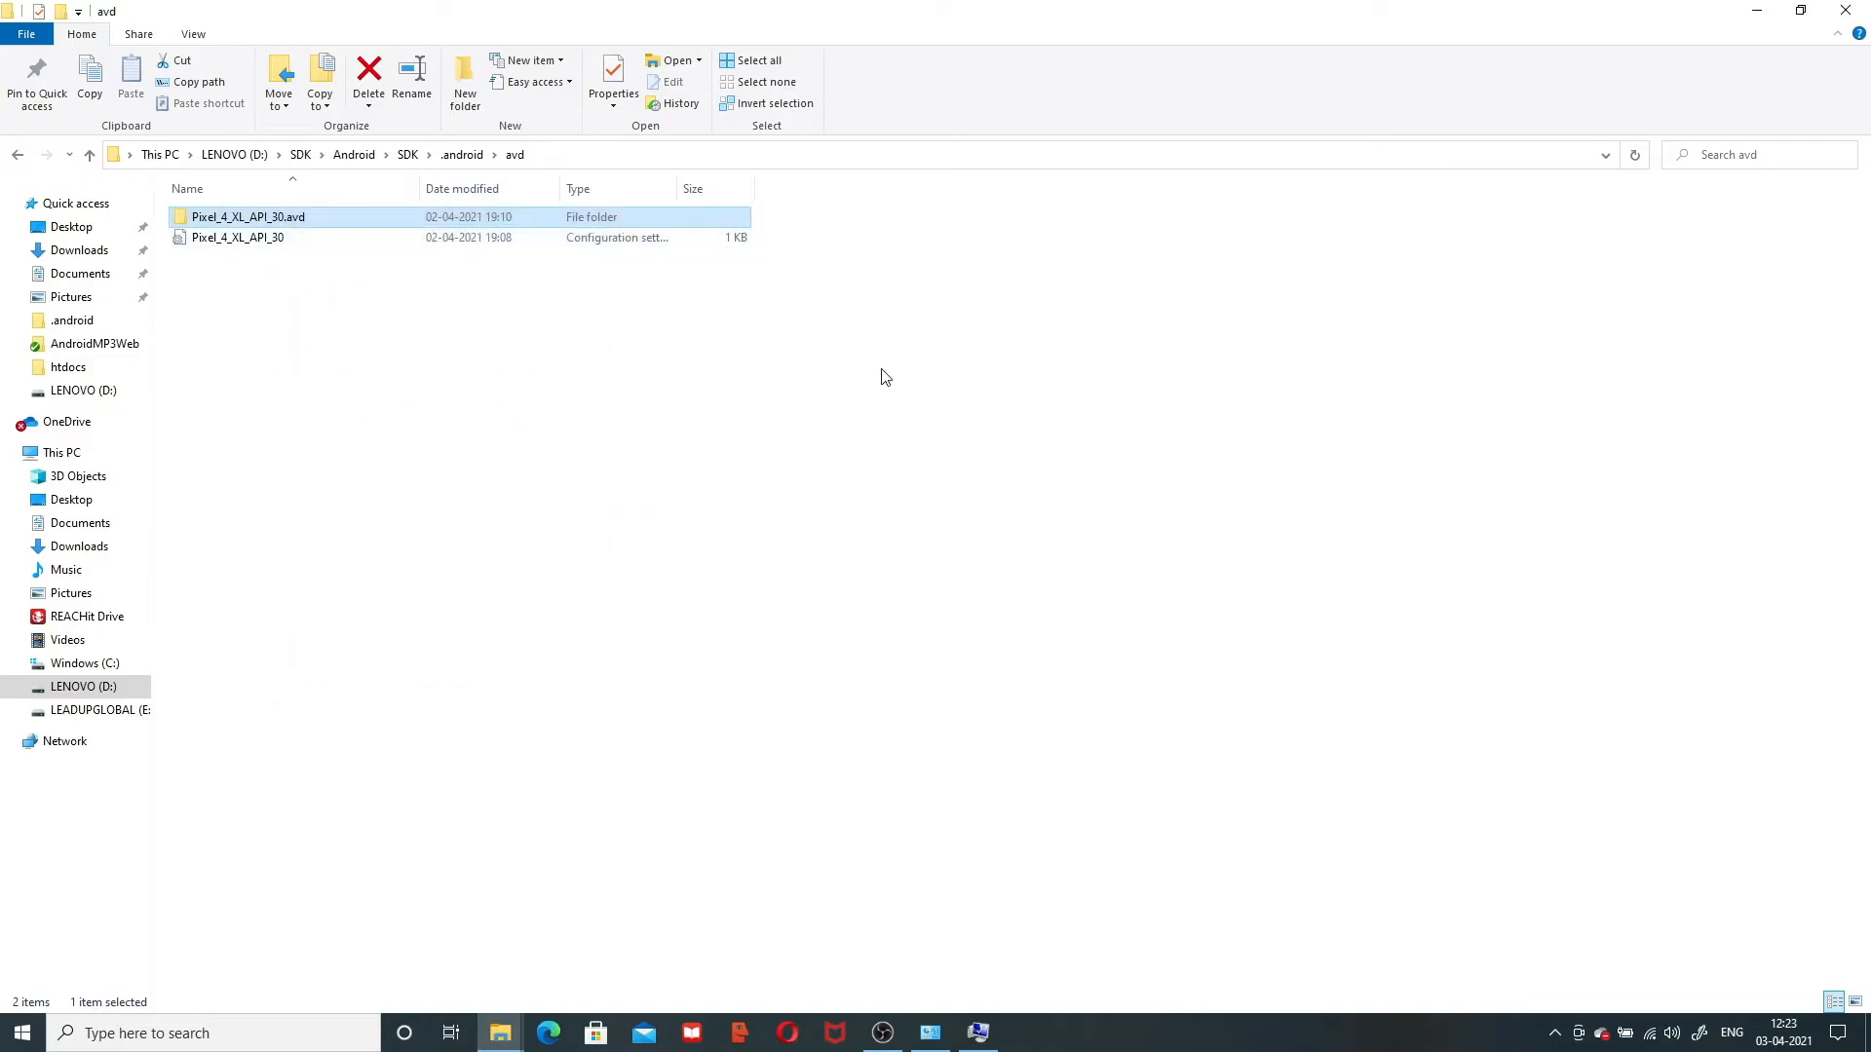
Step: Go back up to the SDK folder and review ANDROID_AVD_HOME and ANDROID_SDK_HOME in the Environment Variables dialog
{"action": "left_click", "coordinate": [407, 154]}
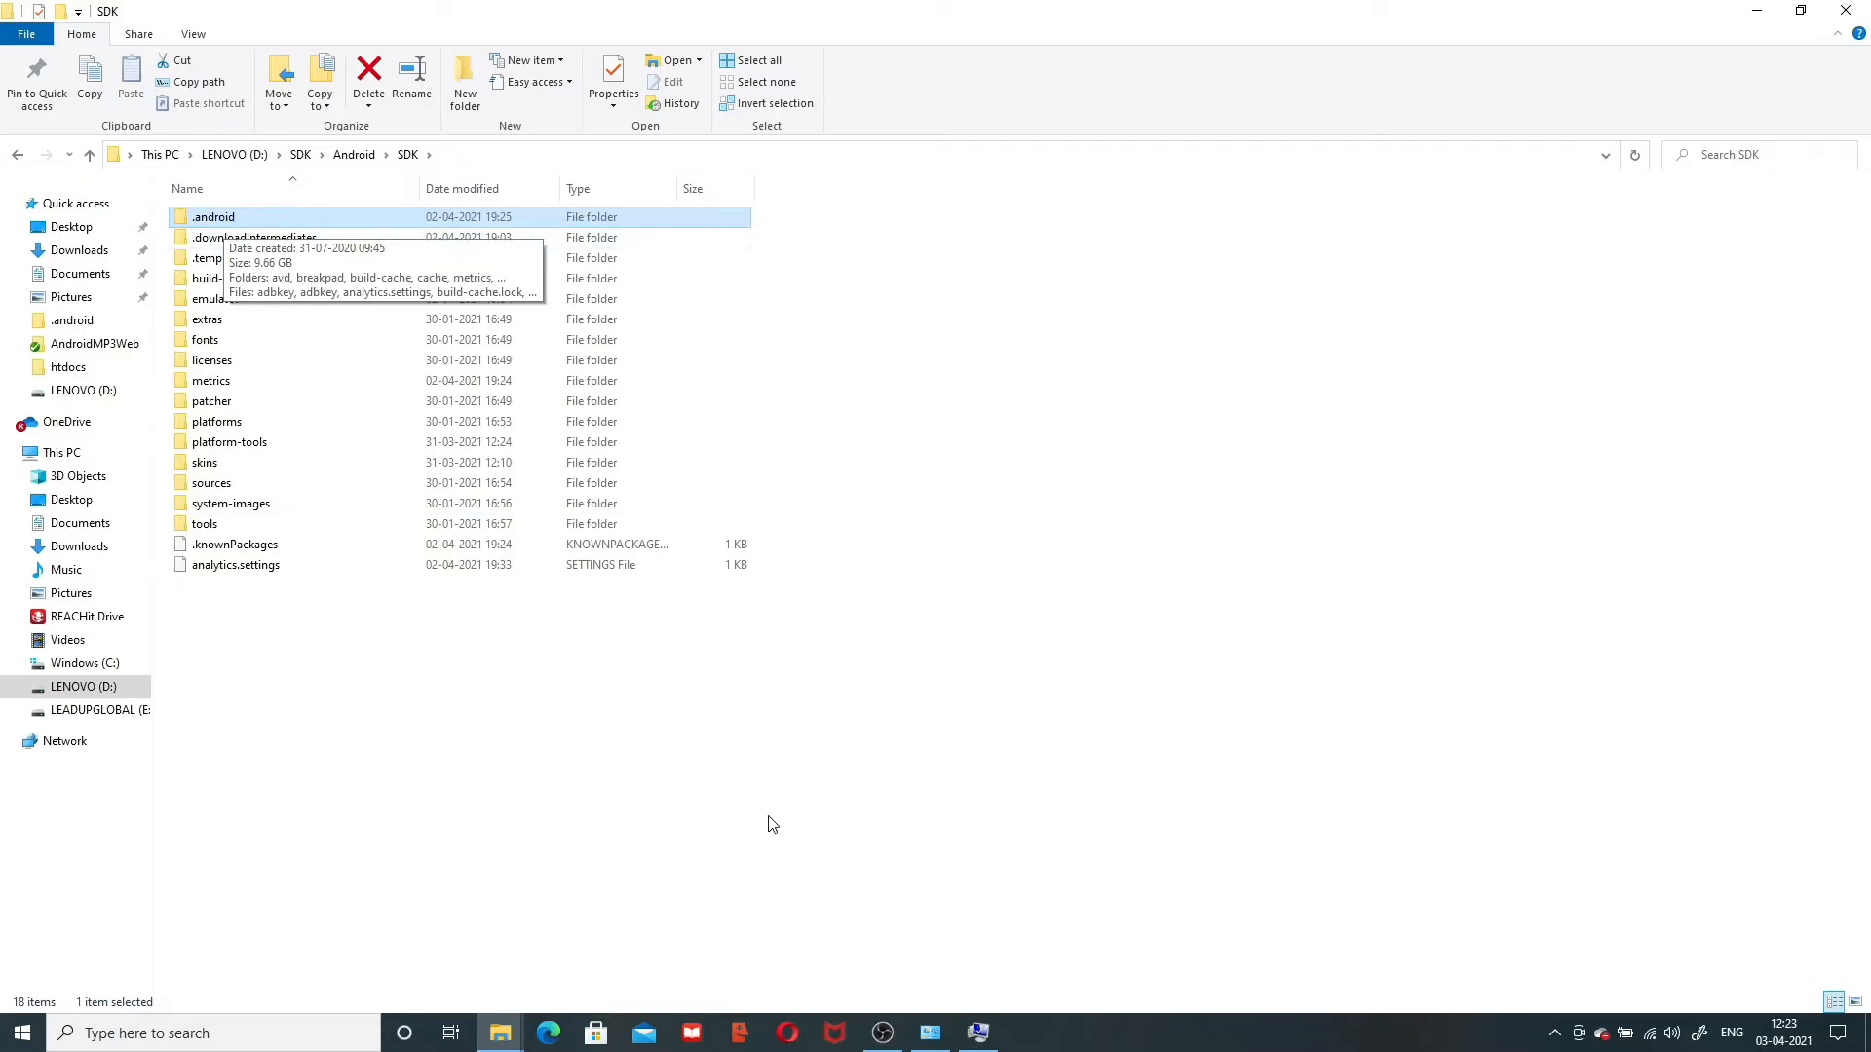
{"action": "left_click", "coordinate": [979, 1033]}
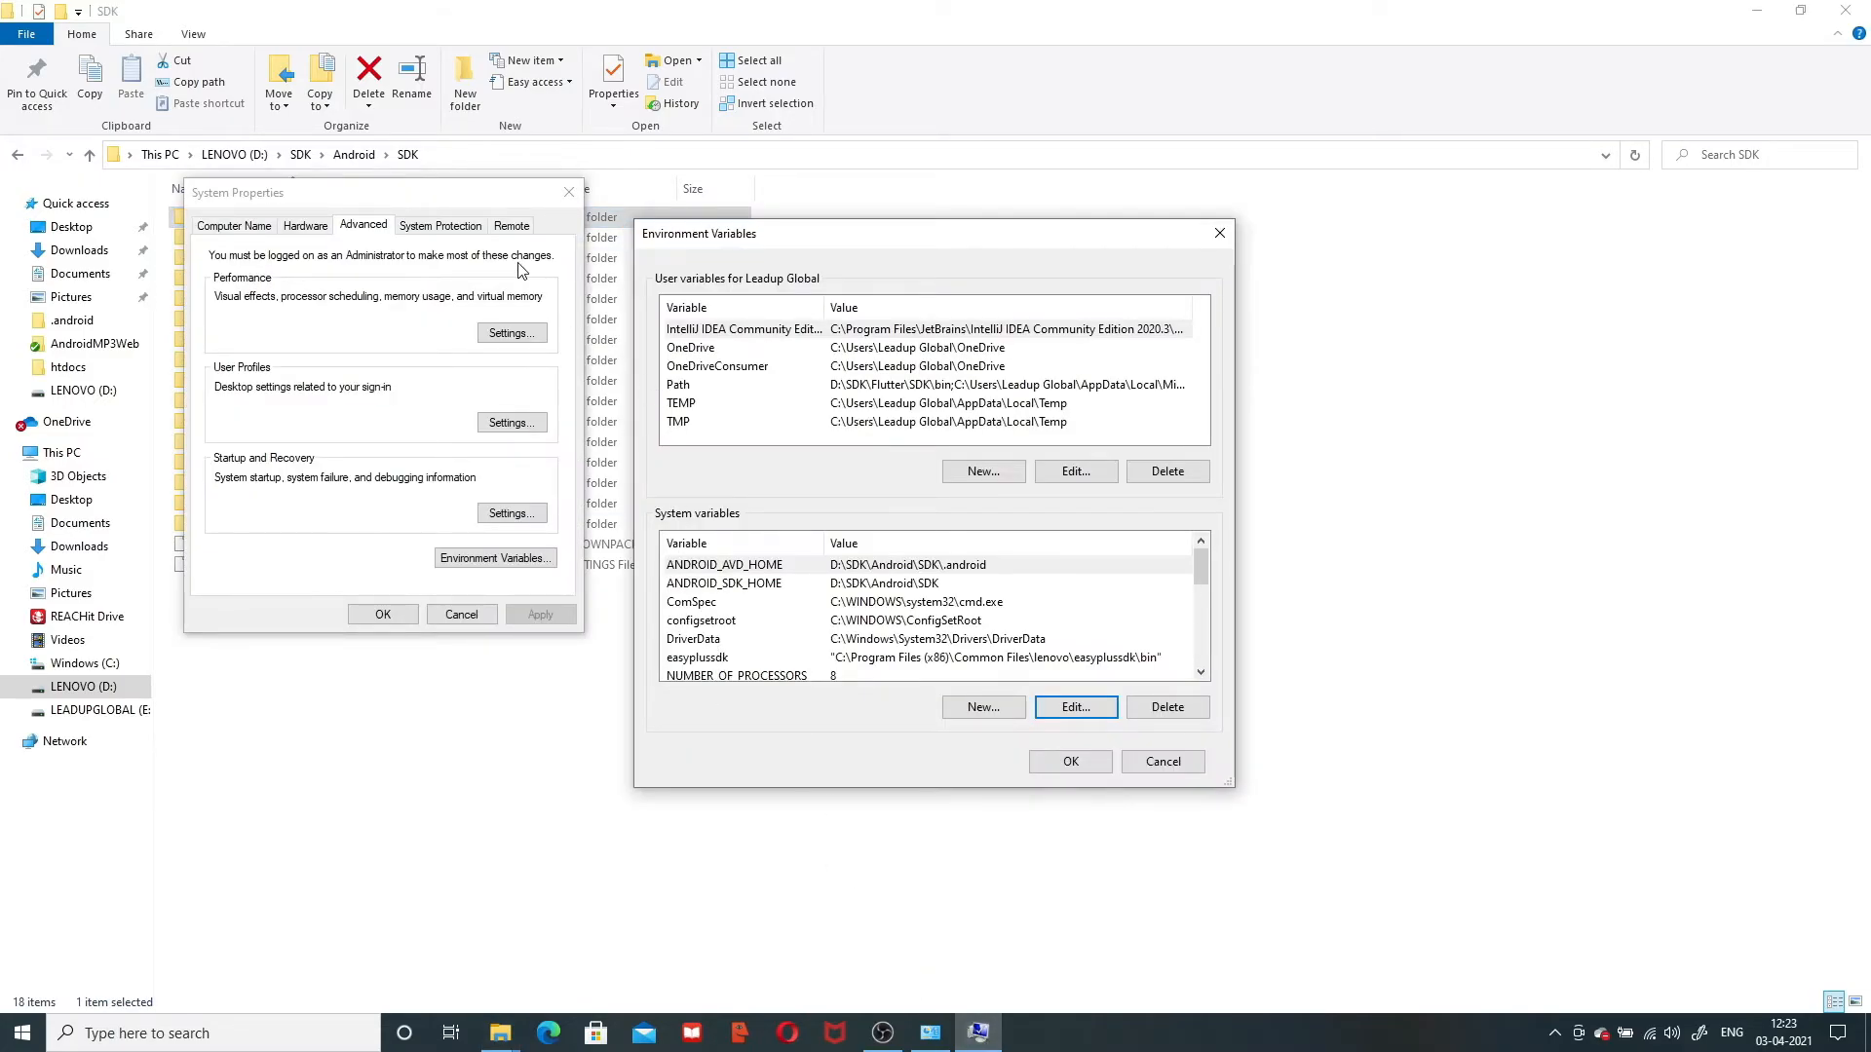
{"action": "left_click", "coordinate": [722, 569]}
{"action": "left_click", "coordinate": [722, 581]}
{"action": "left_click", "coordinate": [721, 569]}
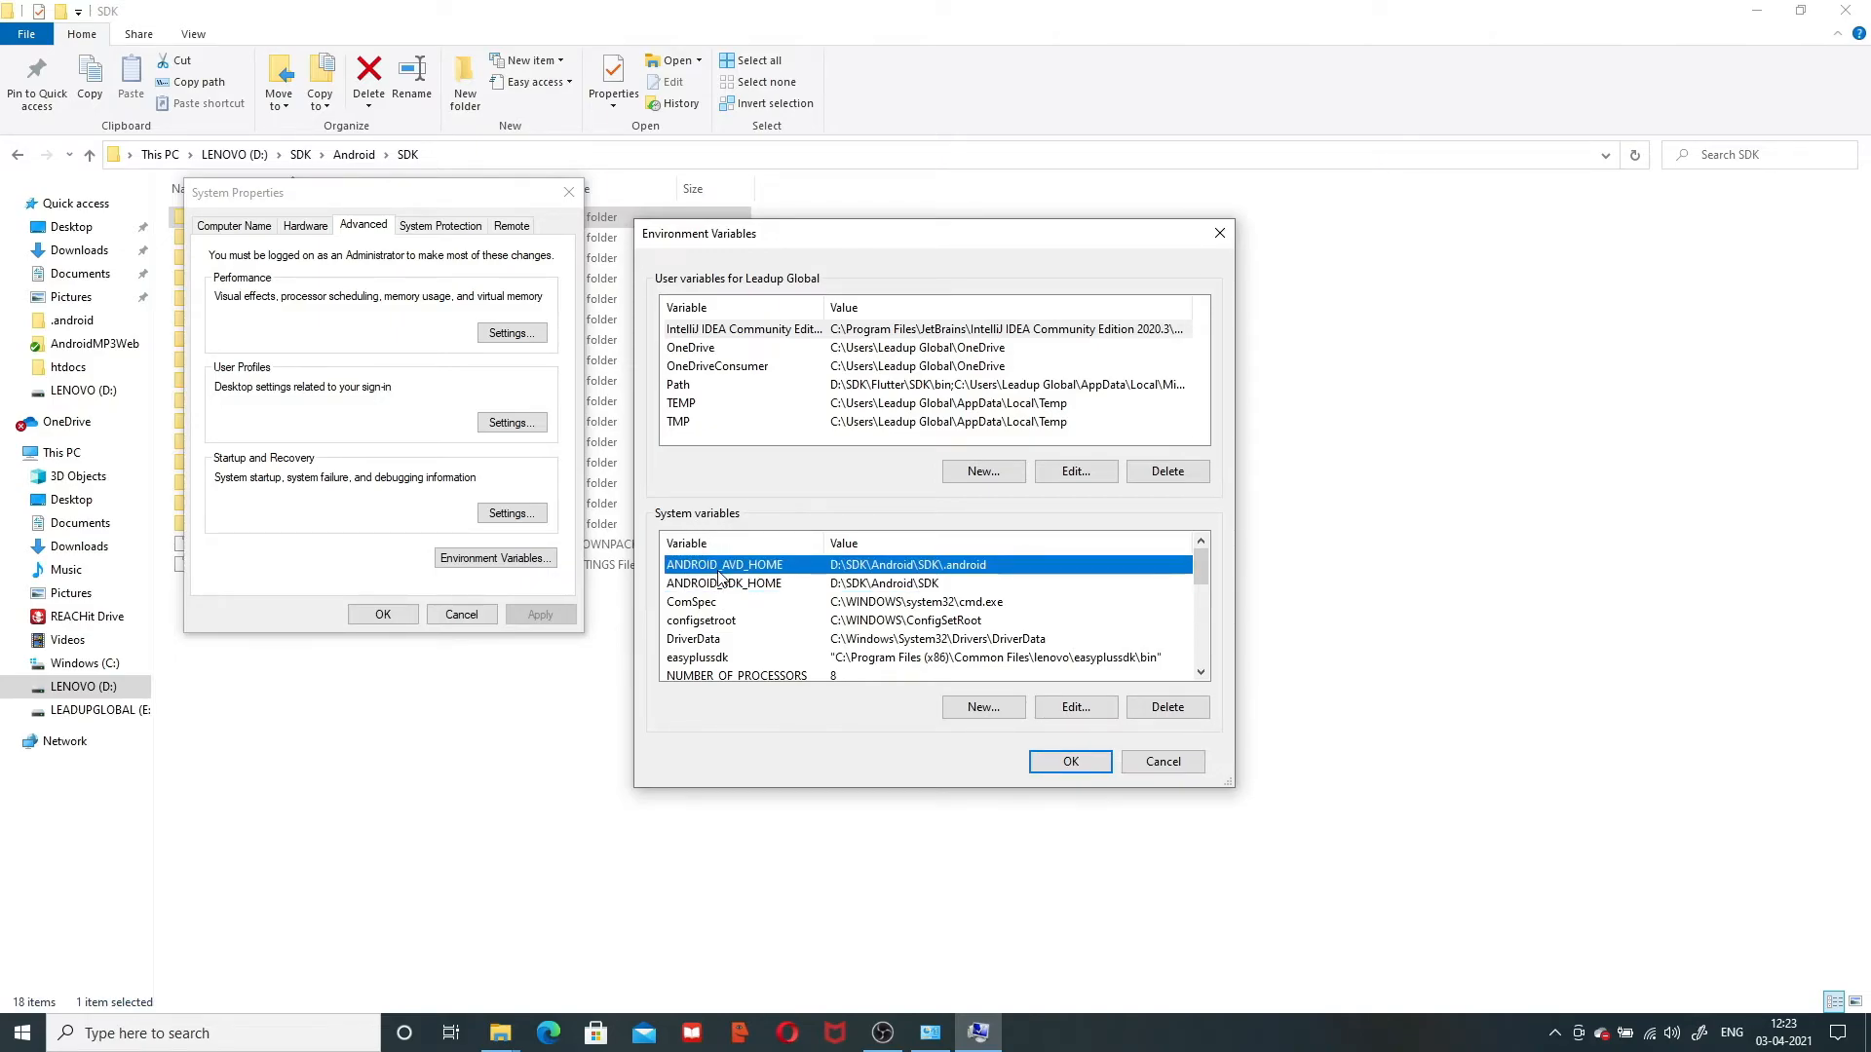
{"action": "left_click", "coordinate": [700, 587]}
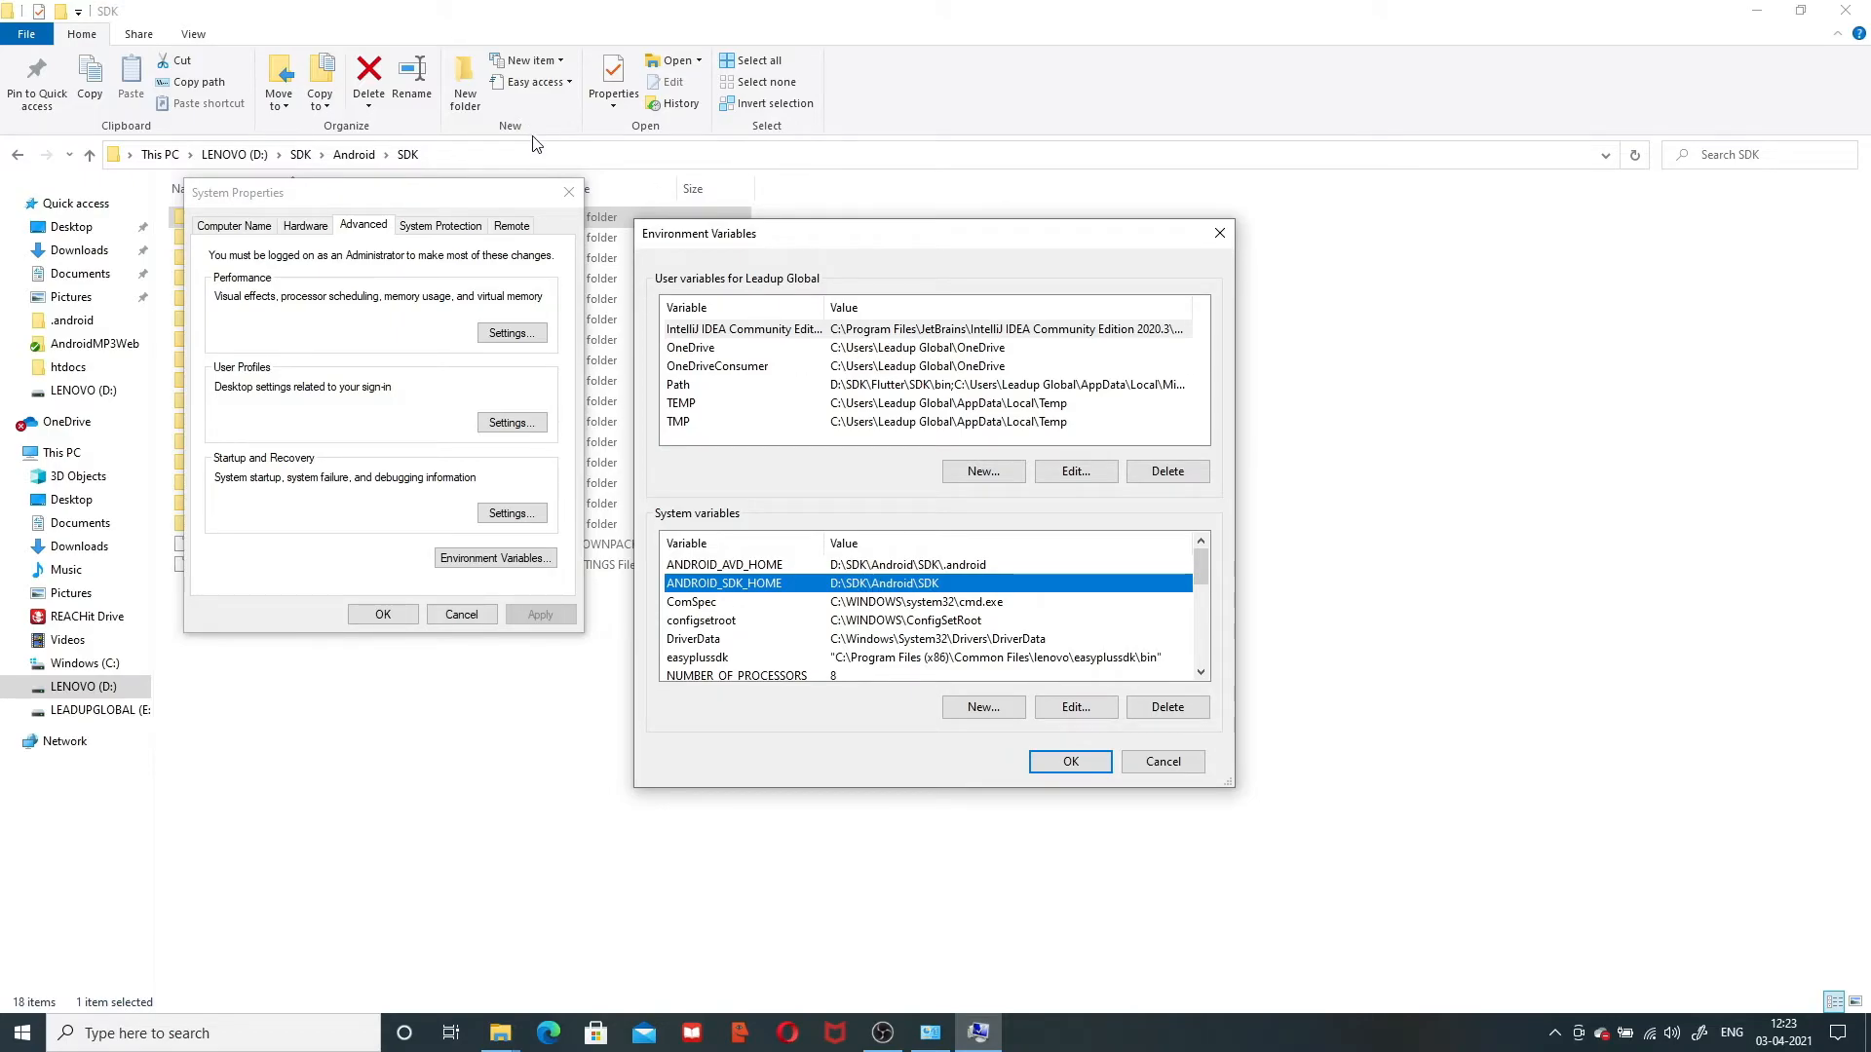
Step: Show the SDK folder's full path and compare it with the ANDROID_SDK_HOME value in the Environment Variables dialog
{"action": "left_click", "coordinate": [440, 163]}
{"action": "left_click", "coordinate": [450, 162]}
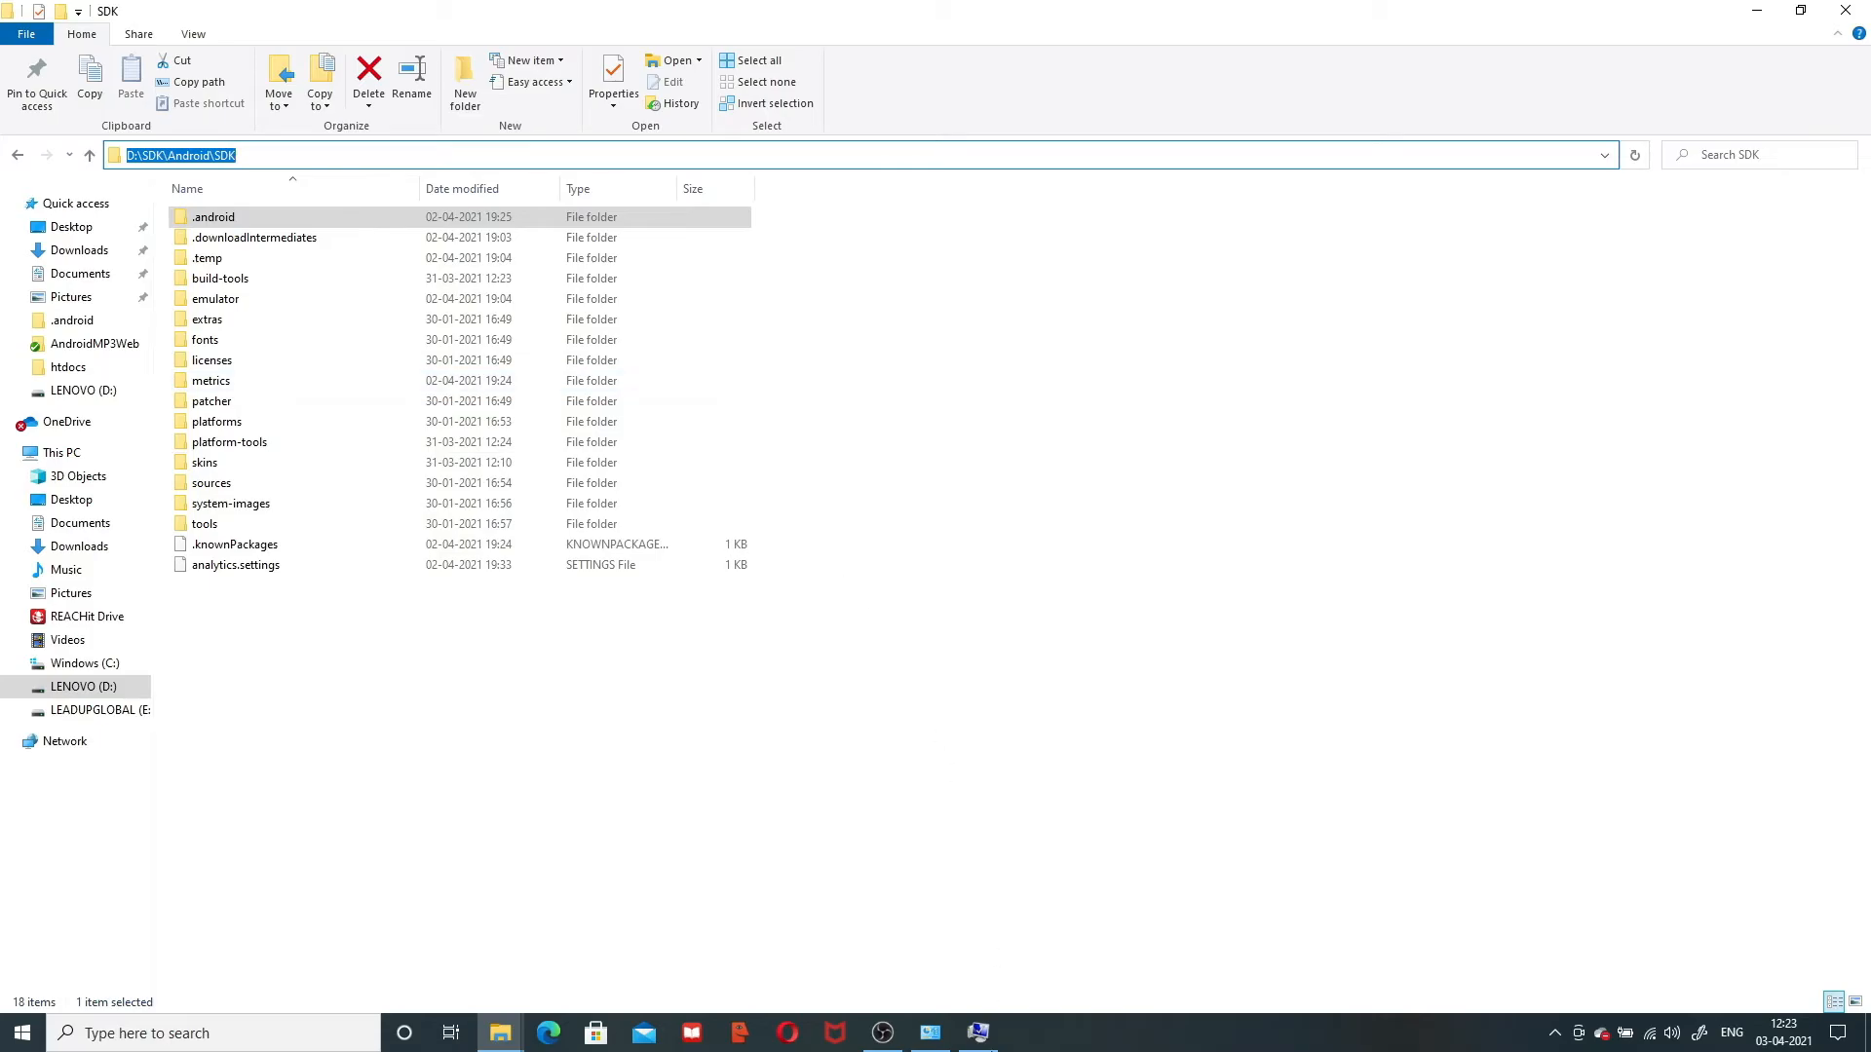
{"action": "left_click", "coordinate": [978, 1033]}
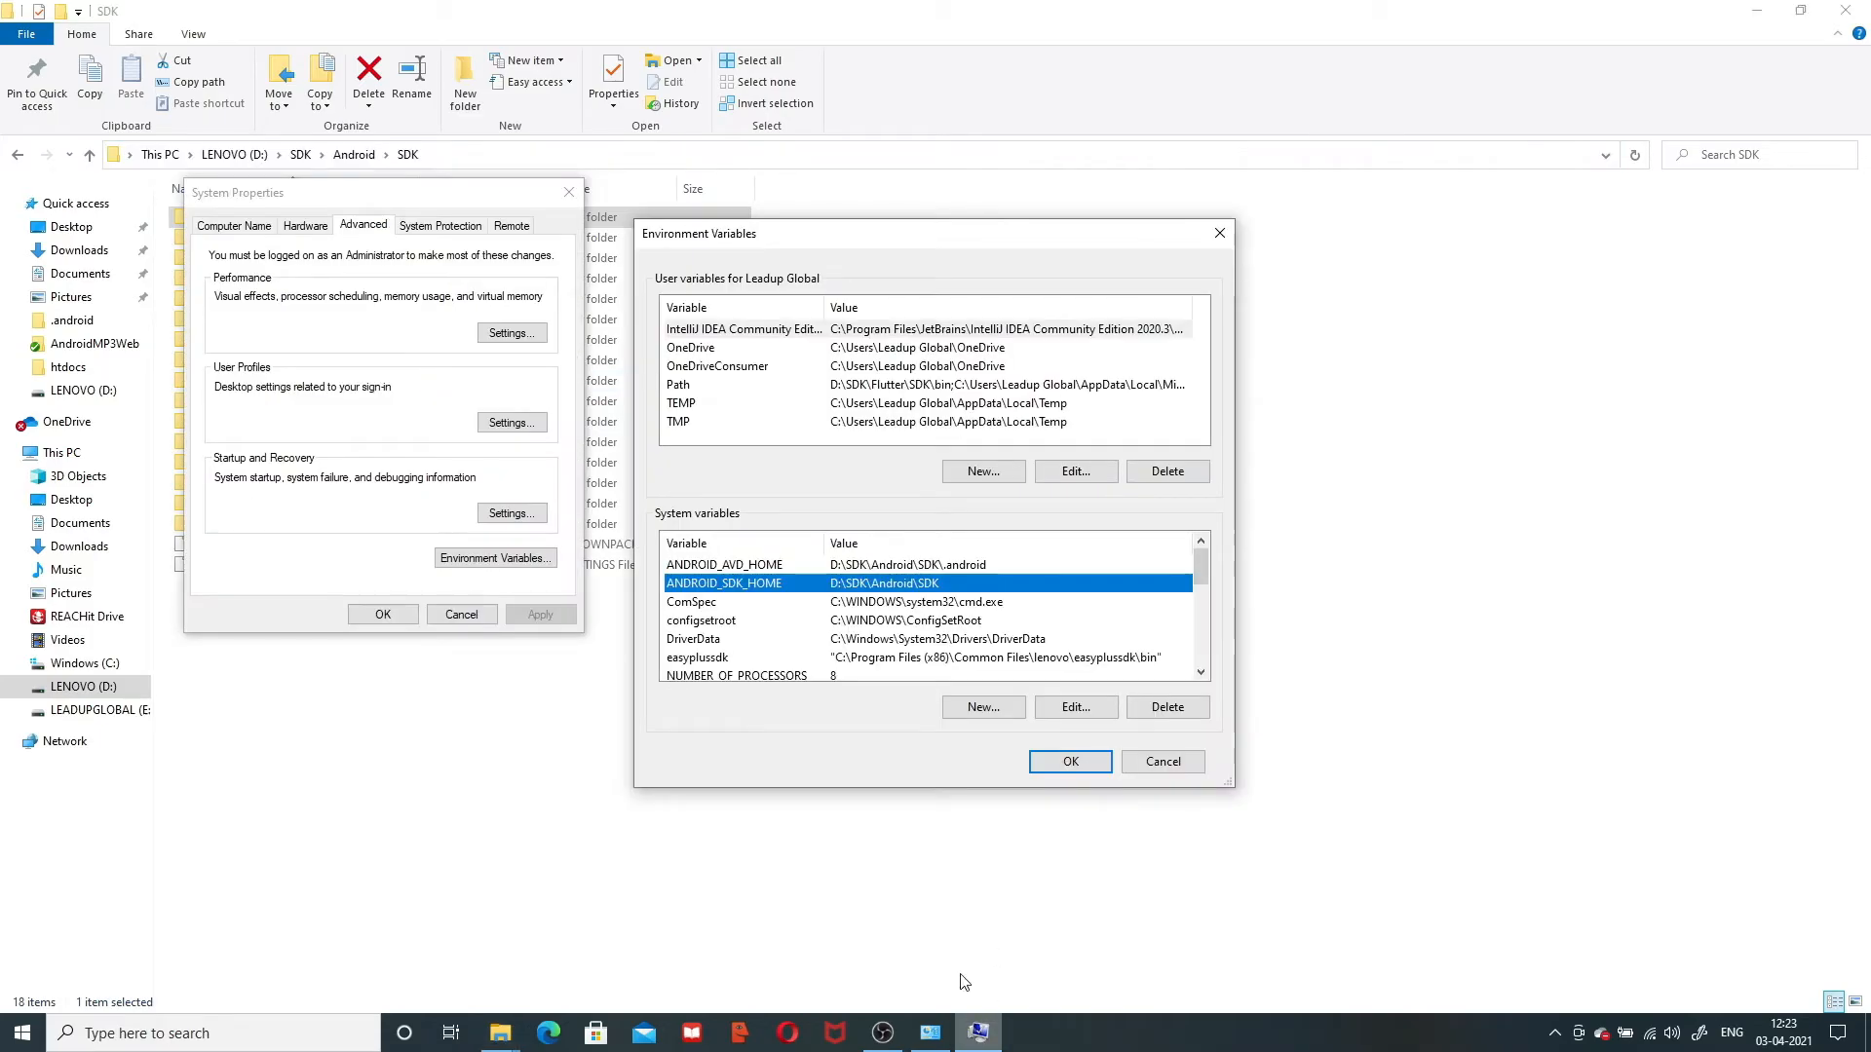
Step: Select the ANDROID_AVD_HOME variable and compare its value with the path of the opened .android folder
{"action": "left_click", "coordinate": [778, 567]}
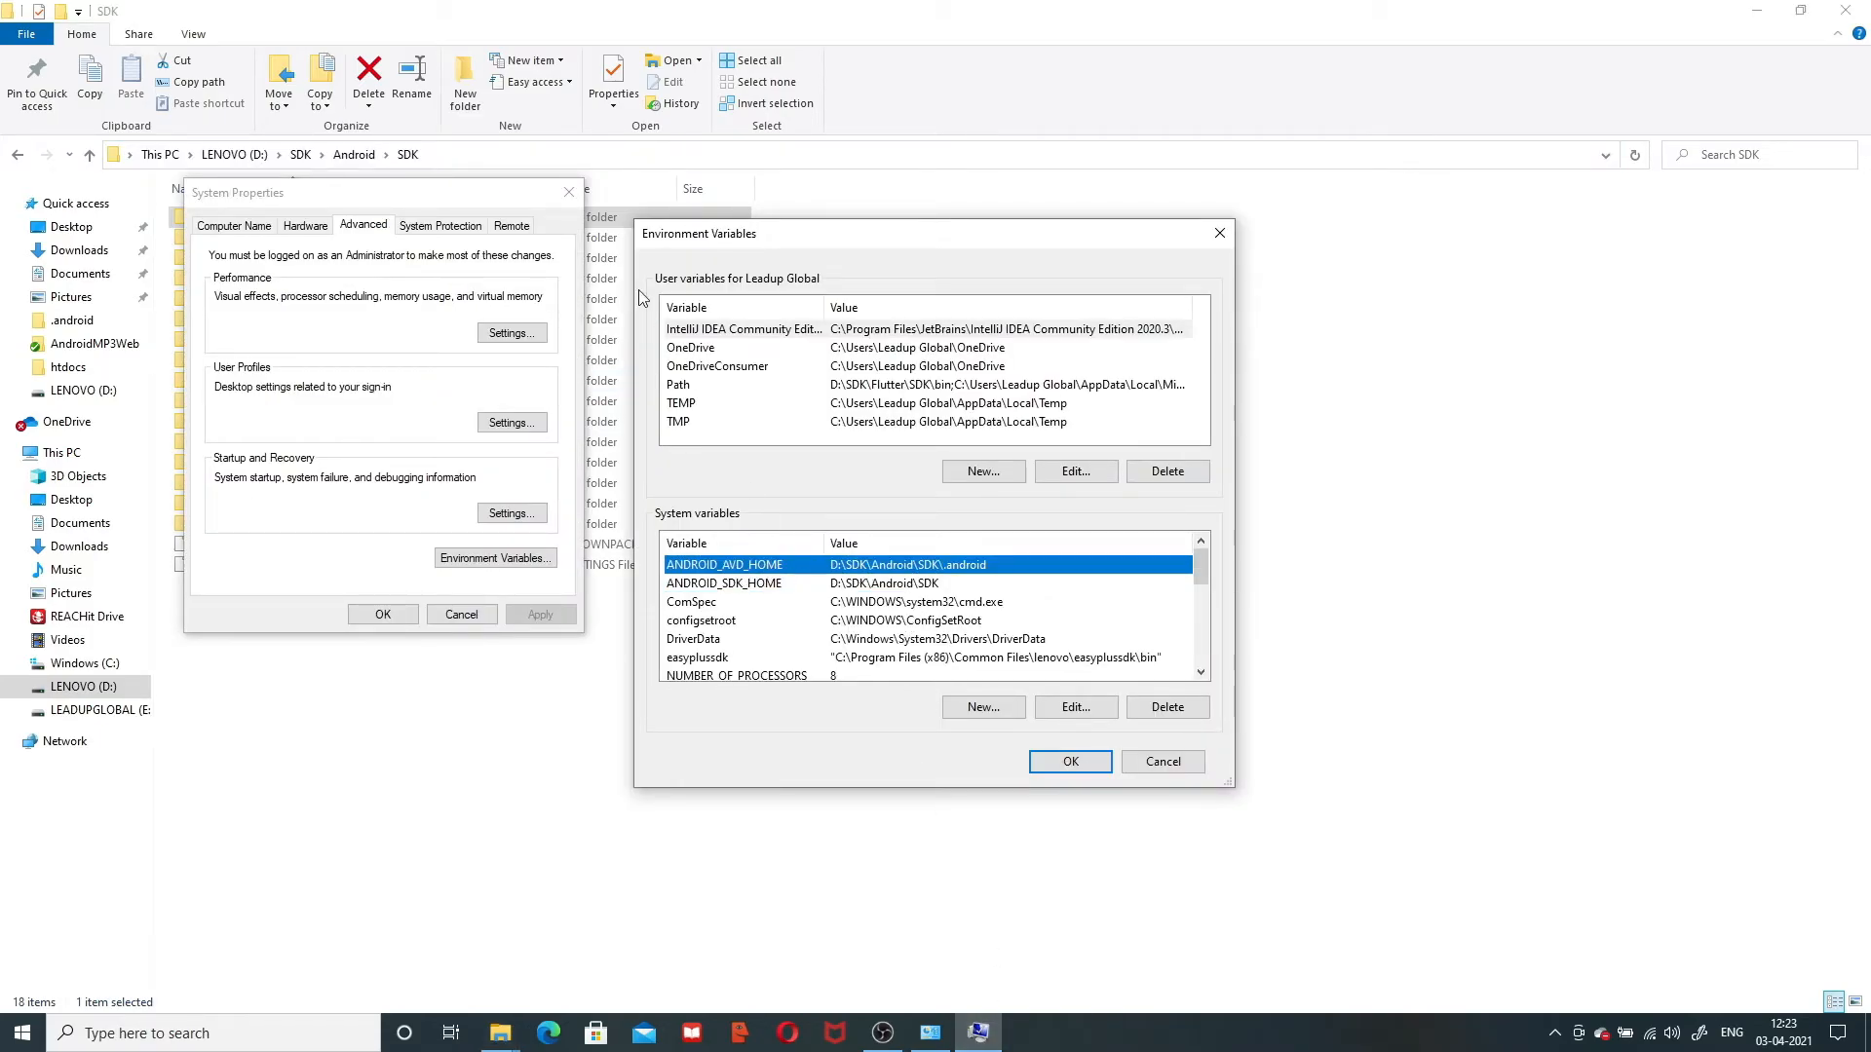
{"action": "left_click", "coordinate": [956, 171]}
{"action": "double_click", "coordinate": [347, 220]}
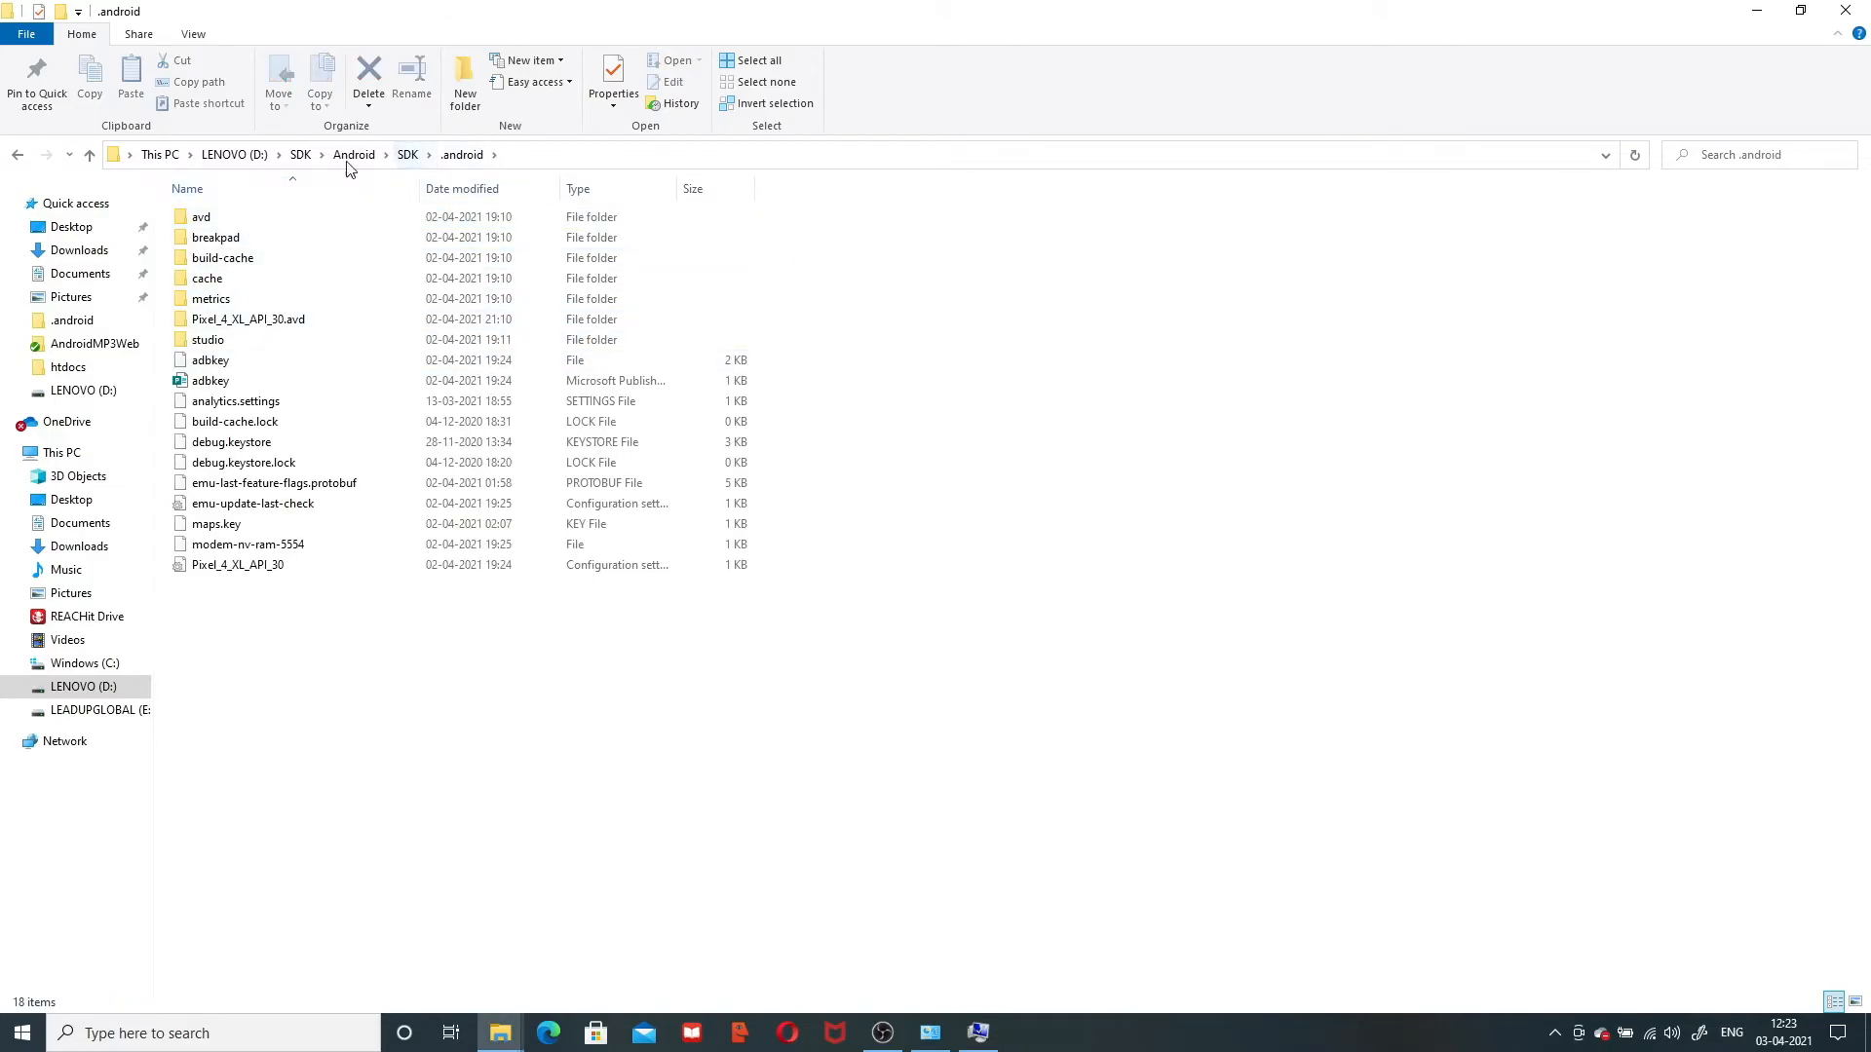
{"action": "left_click", "coordinate": [978, 1033]}
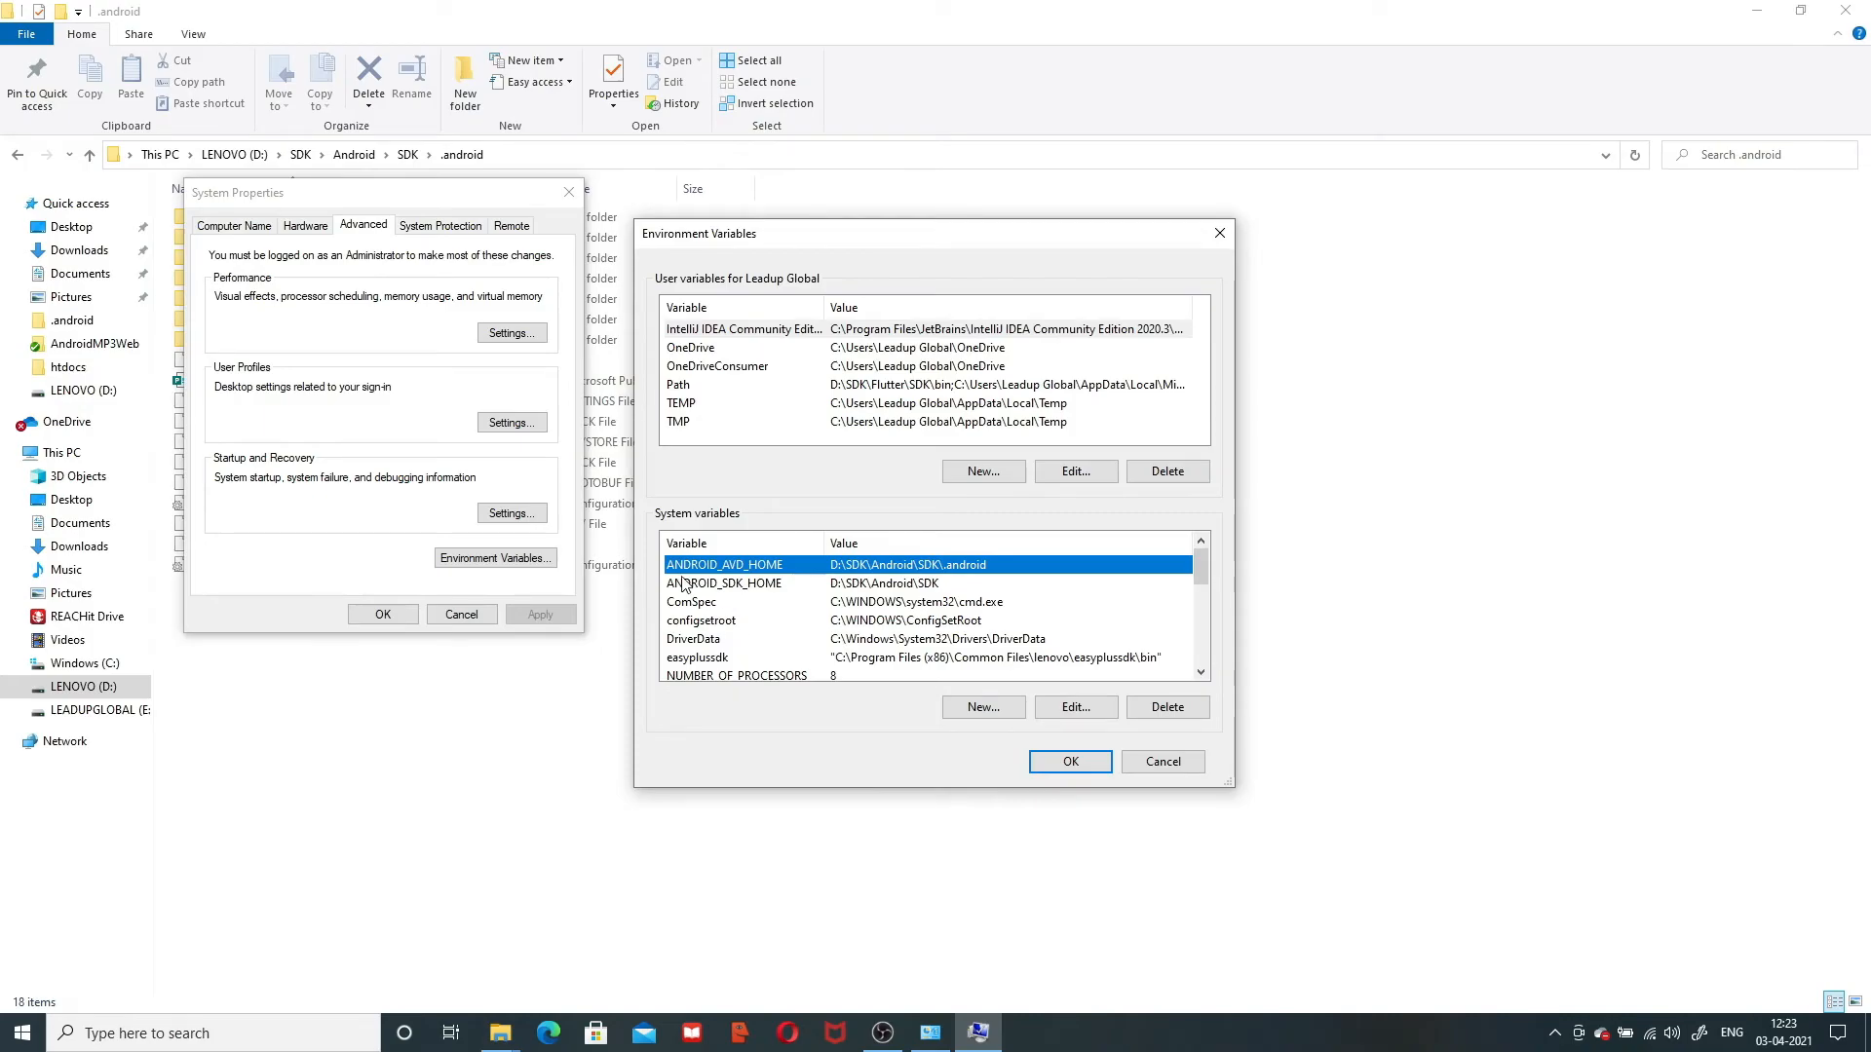
Step: Select the ANDROID_SDK_HOME variable, revisit the SDK folder and its .android subfolder, and return to the Environment Variables dialog
{"action": "left_click", "coordinate": [721, 586]}
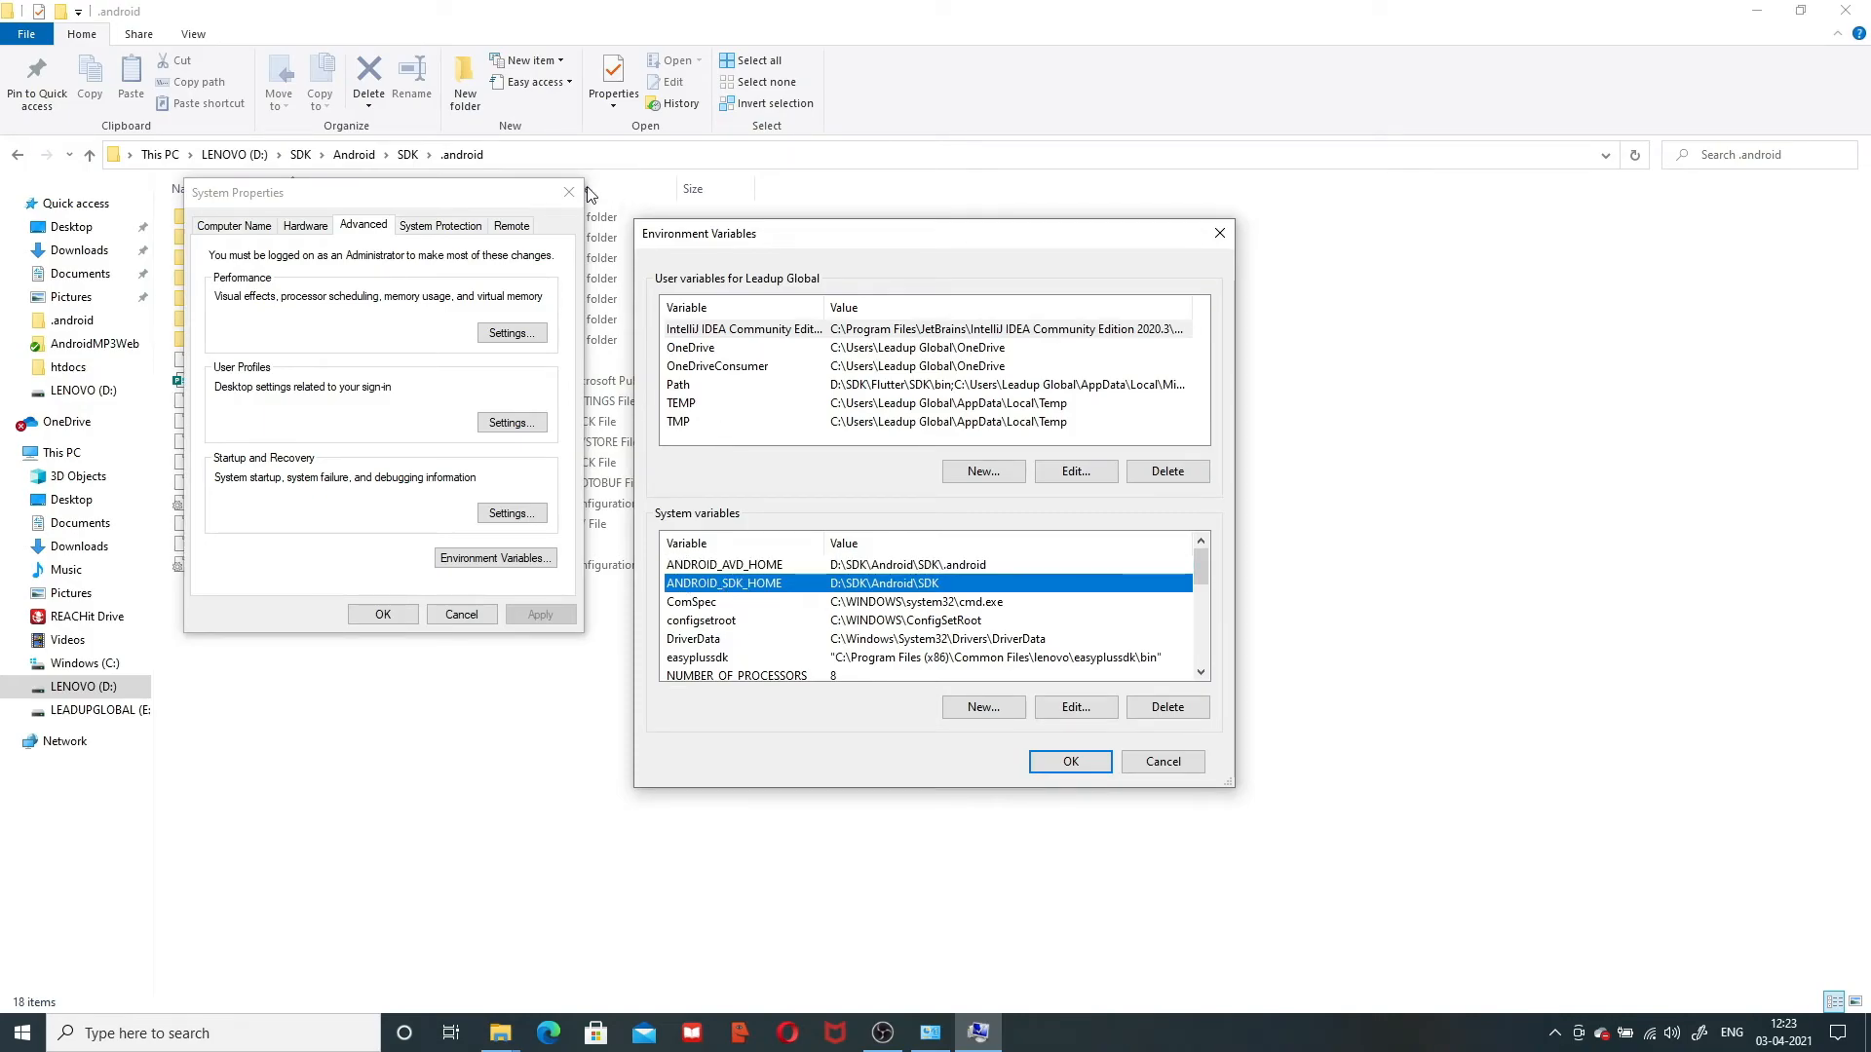
{"action": "left_click", "coordinate": [406, 155]}
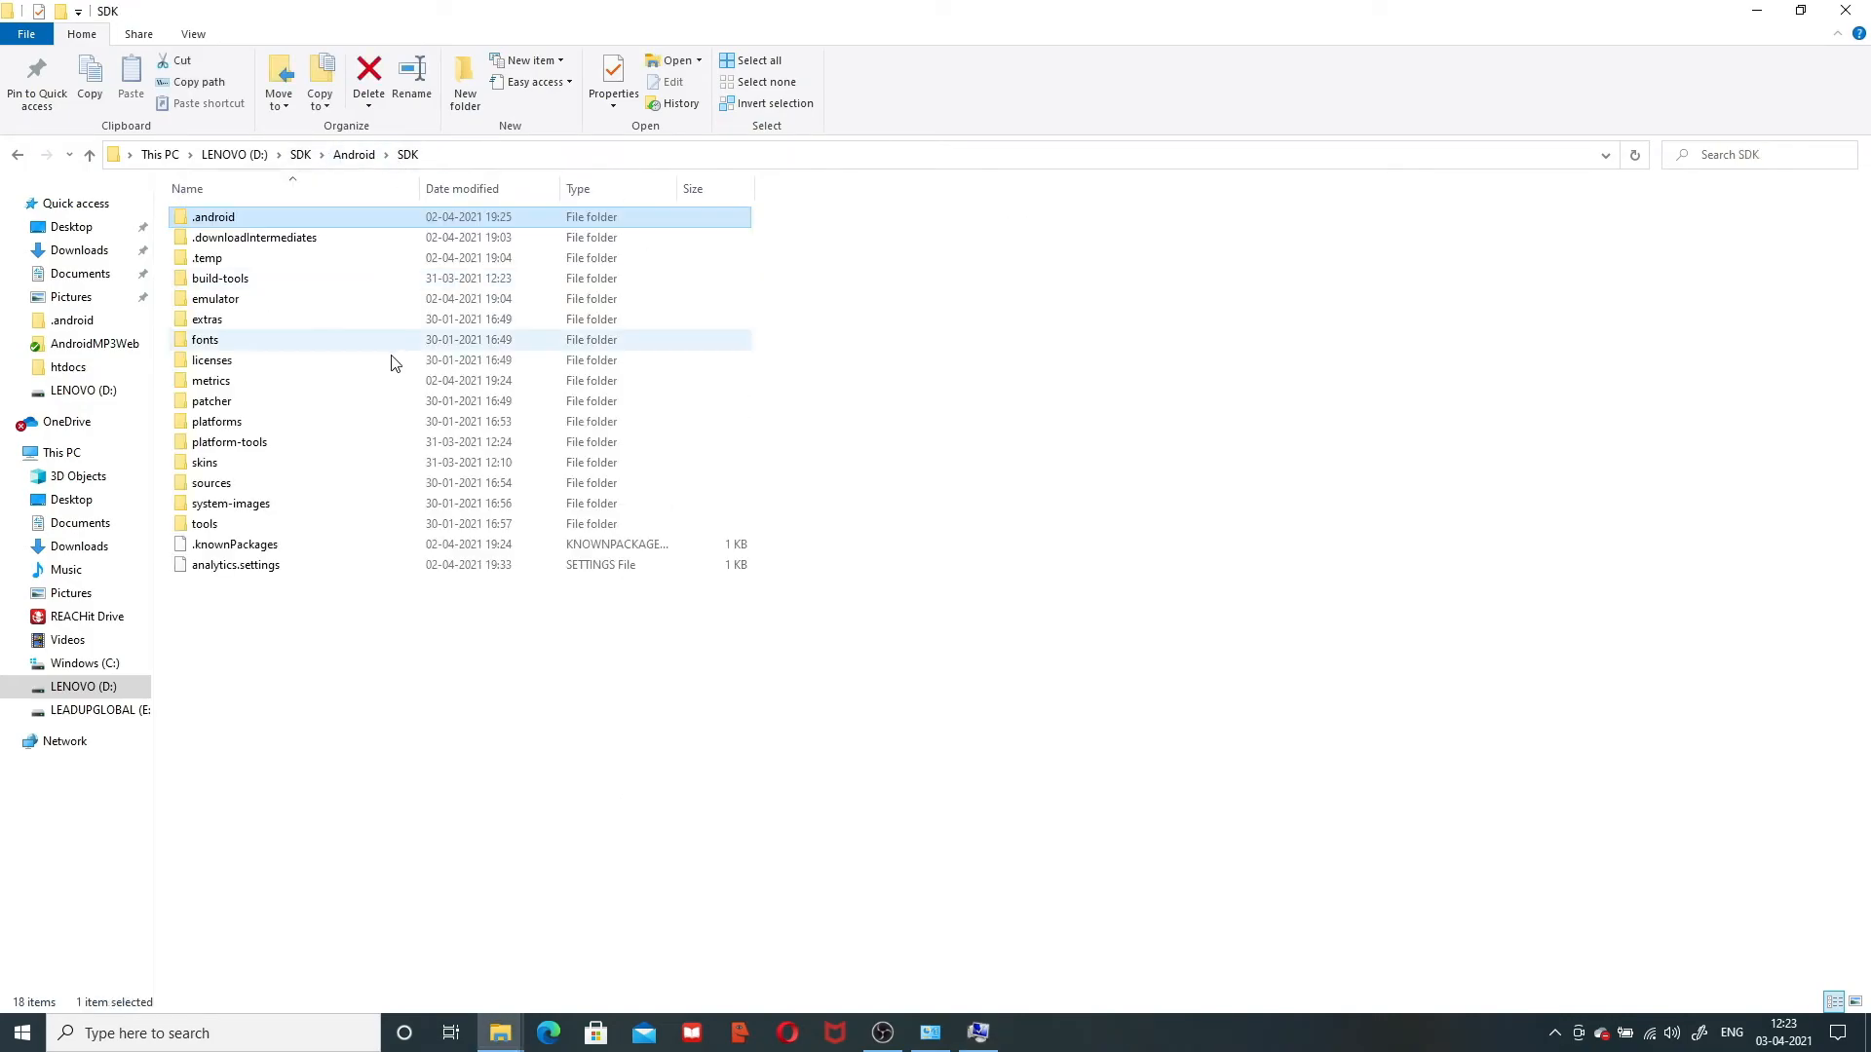
{"action": "double_click", "coordinate": [382, 218]}
{"action": "left_click", "coordinate": [979, 1033]}
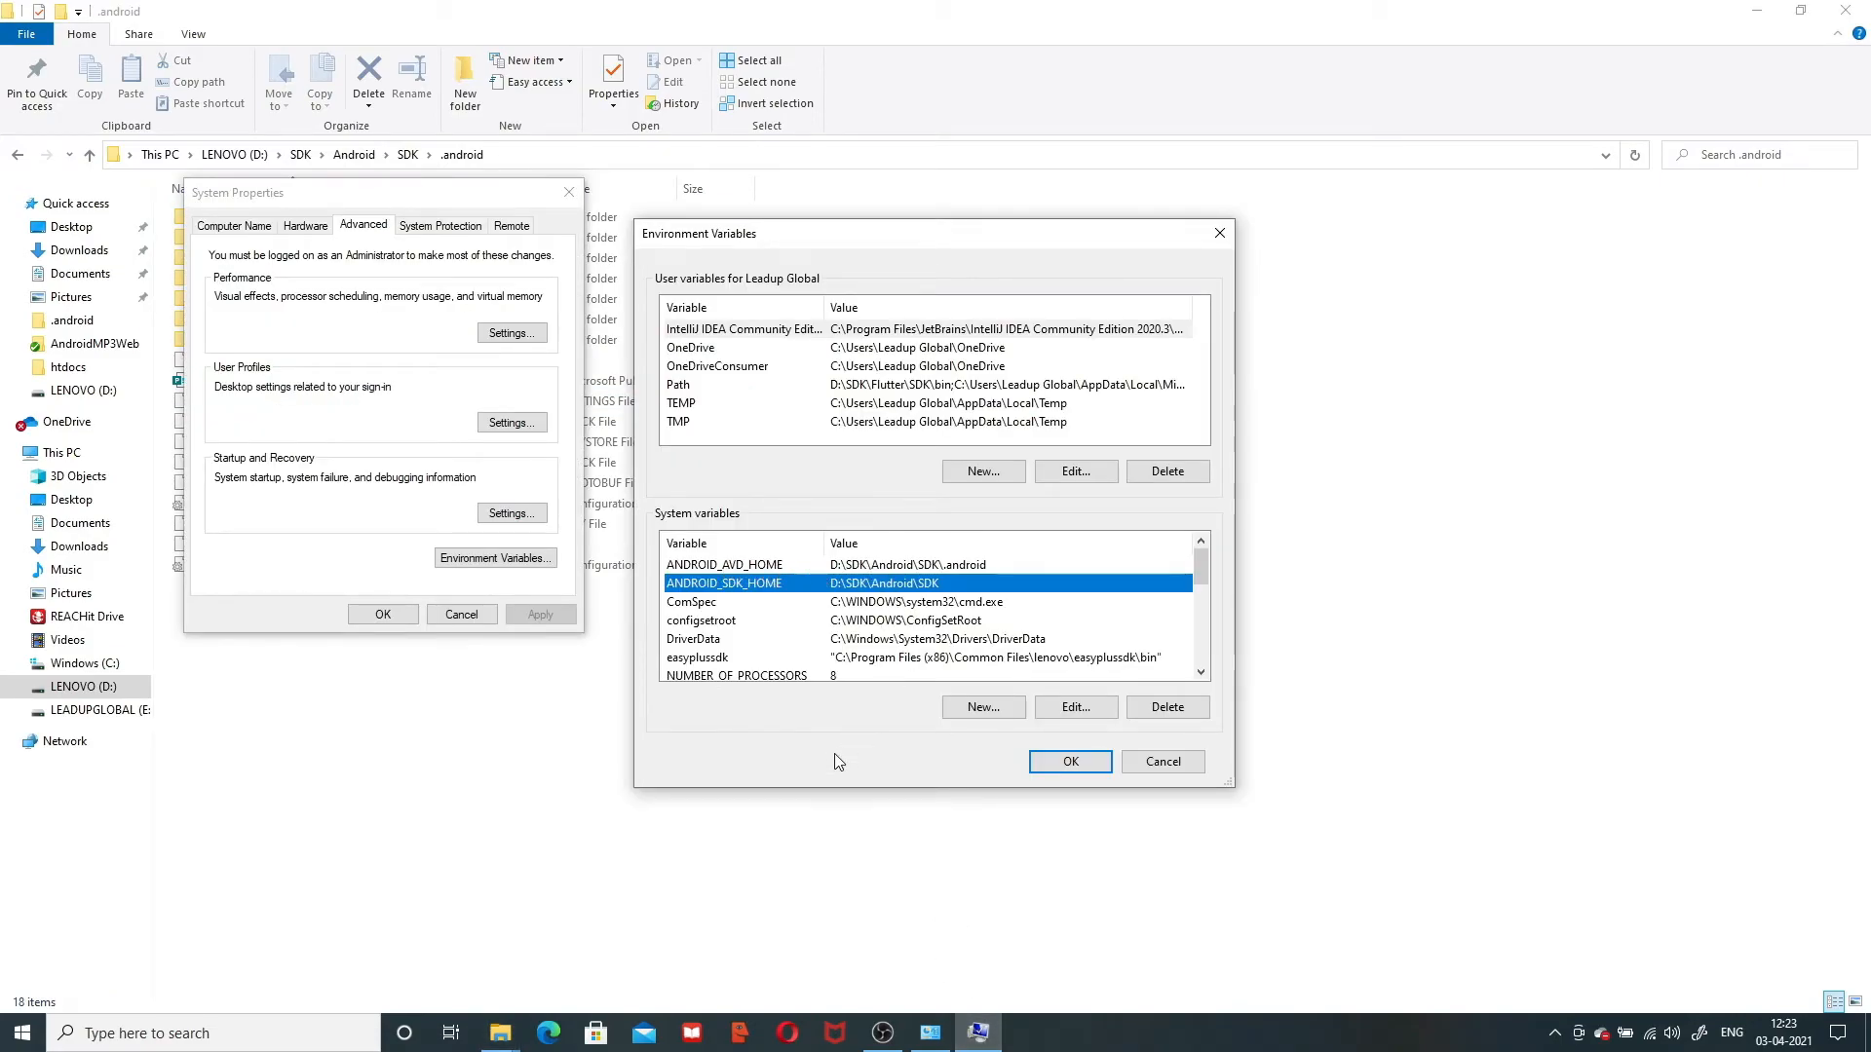
Step: Point out the avd folder inside the .android folder by selecting it, and clear the selection
{"action": "left_click", "coordinate": [785, 840]}
{"action": "left_click", "coordinate": [205, 221]}
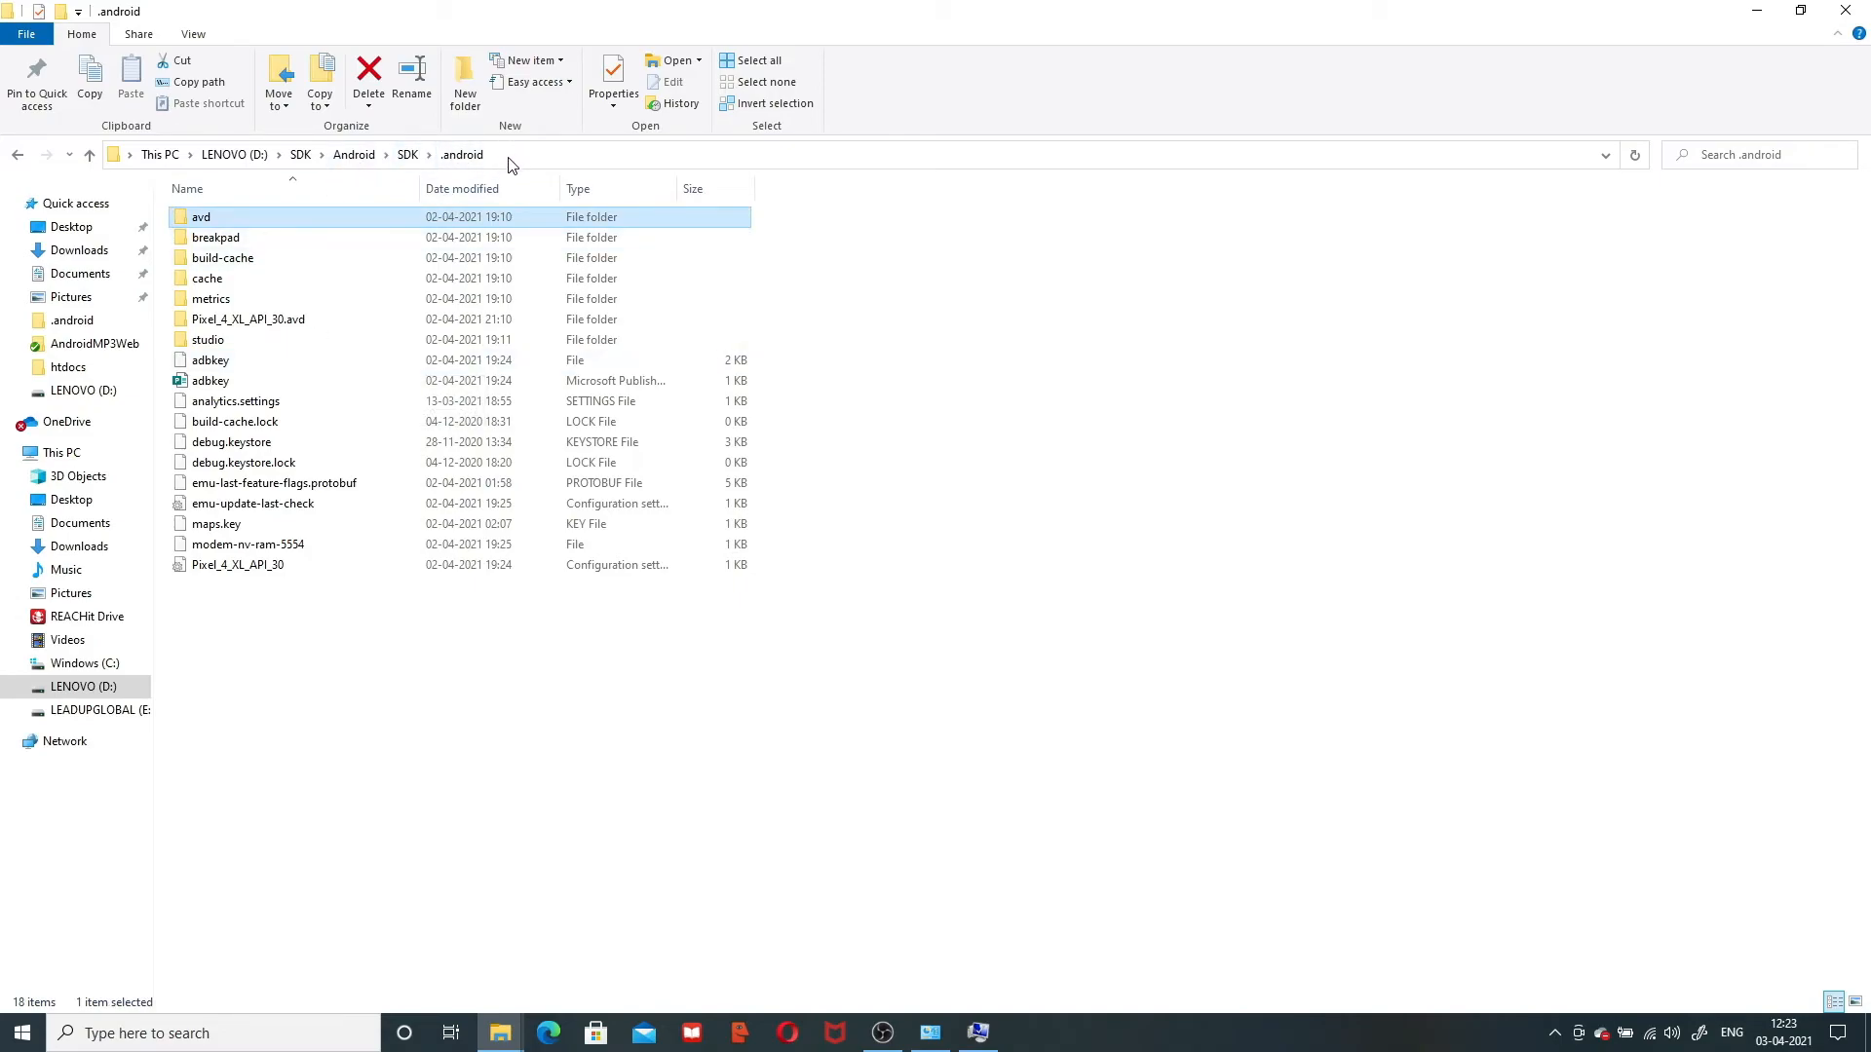
{"action": "left_click", "coordinate": [912, 749]}
Step: Return to the Environment Variables dialog, and accept and close both it and the System Properties dialog
{"action": "left_click", "coordinate": [986, 1038]}
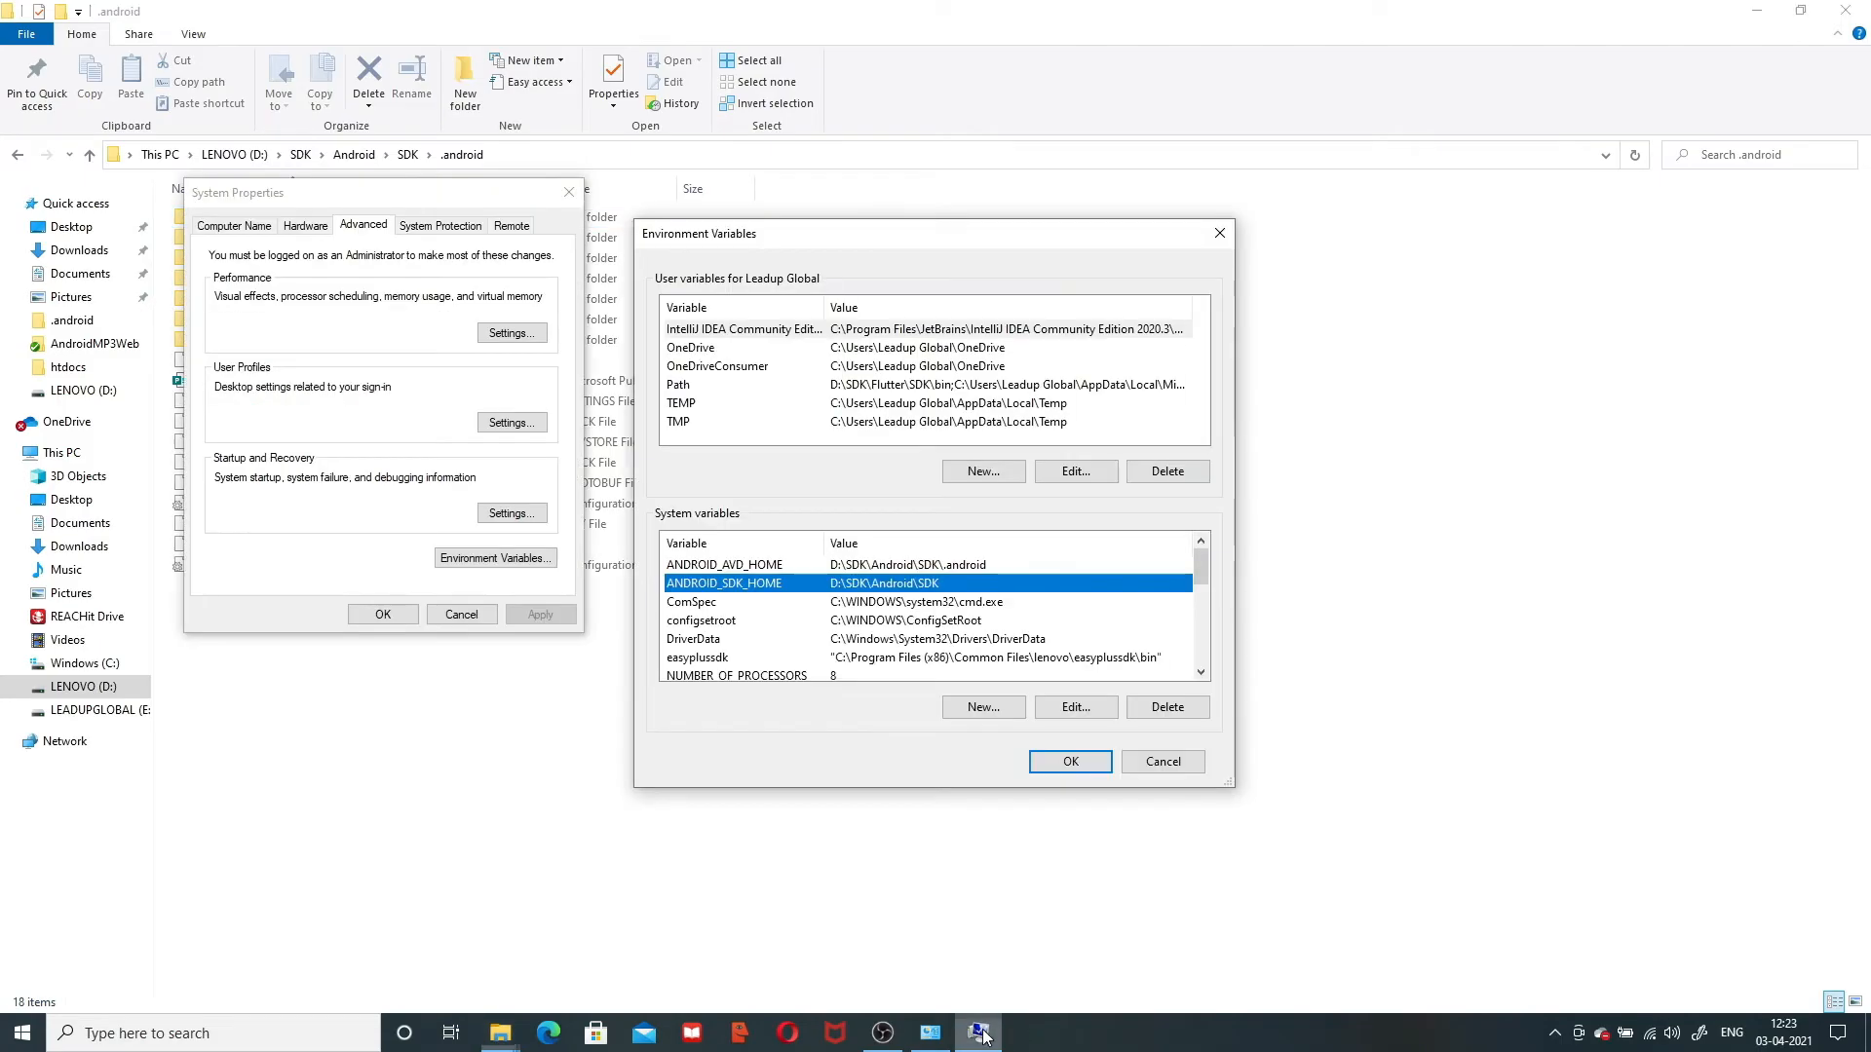
{"action": "left_click", "coordinate": [1103, 762]}
{"action": "left_click", "coordinate": [393, 618]}
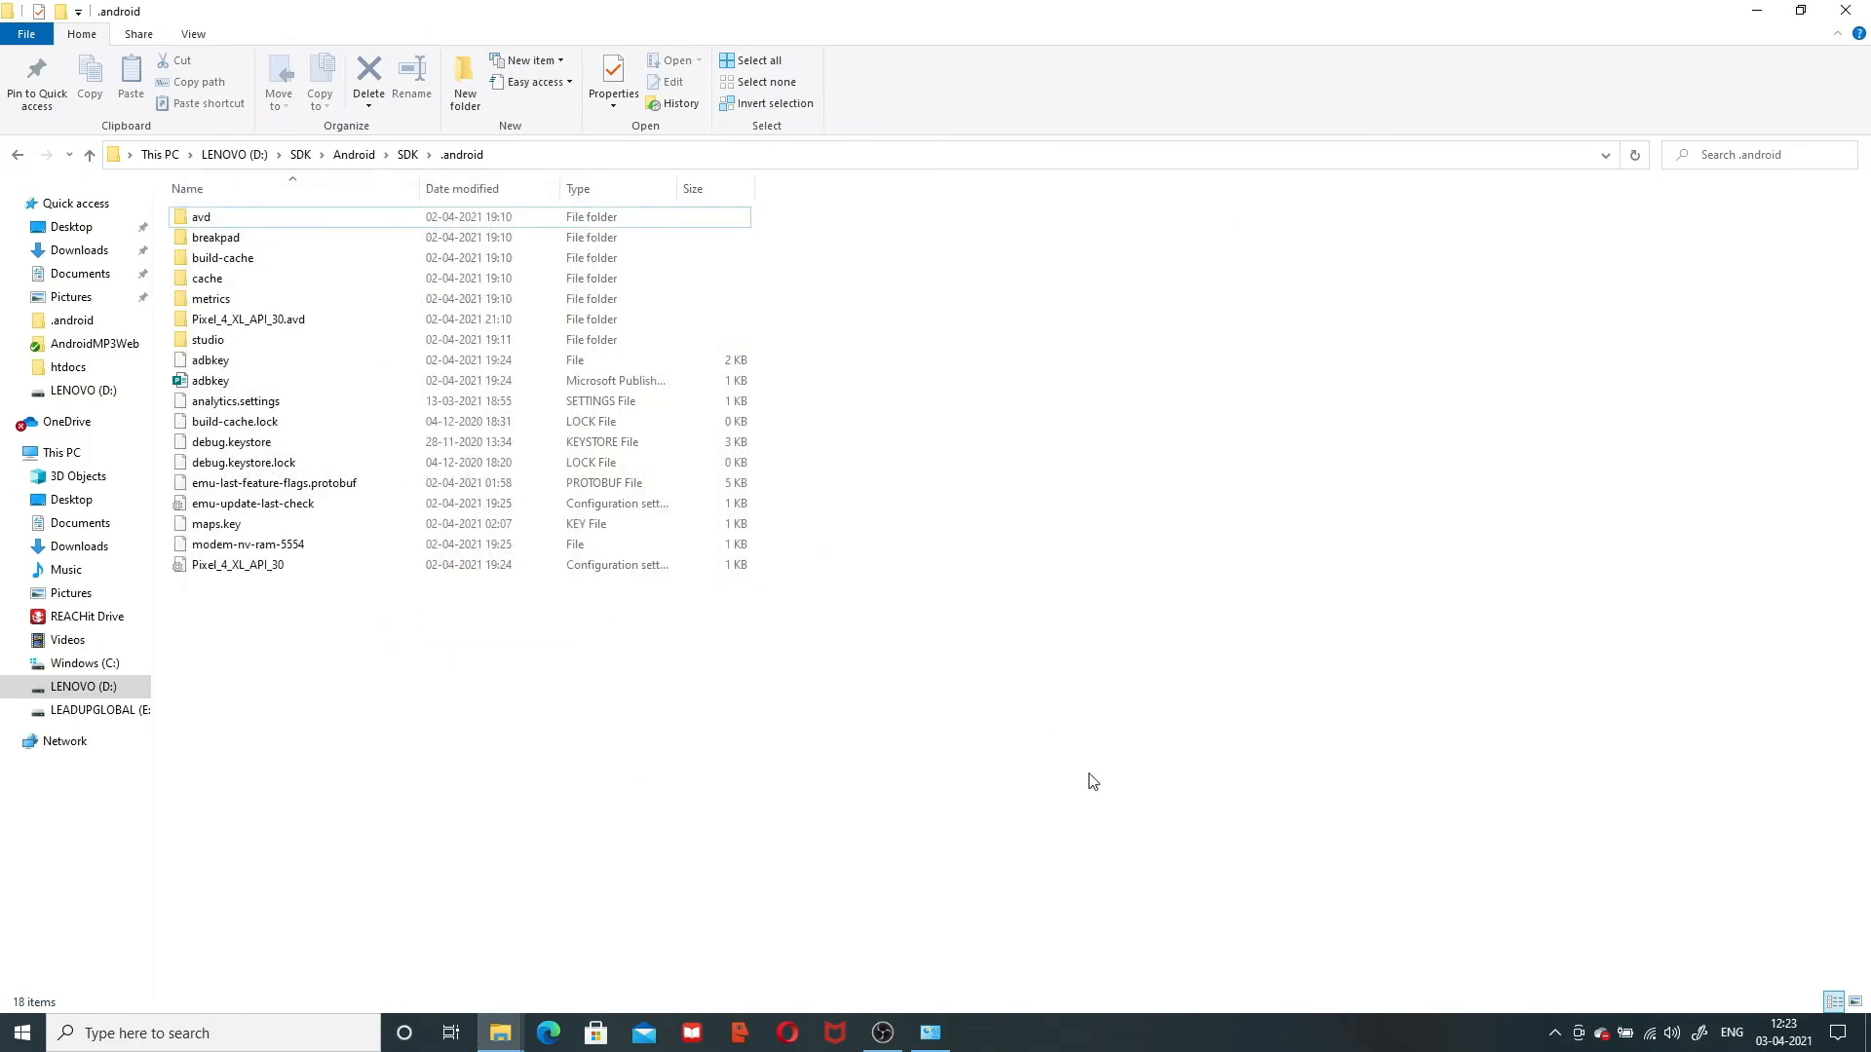